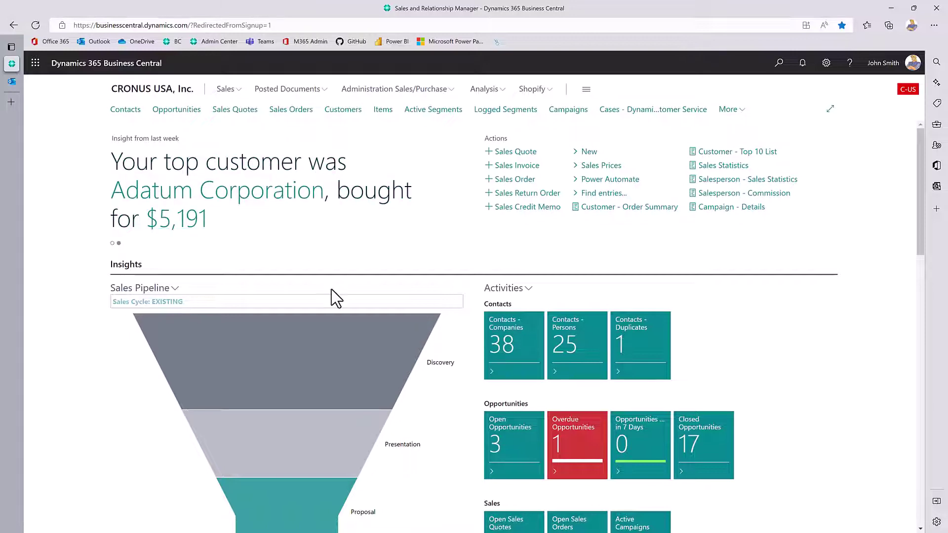
mouse_move(176, 387)
scroll(144, 390, "down", 1)
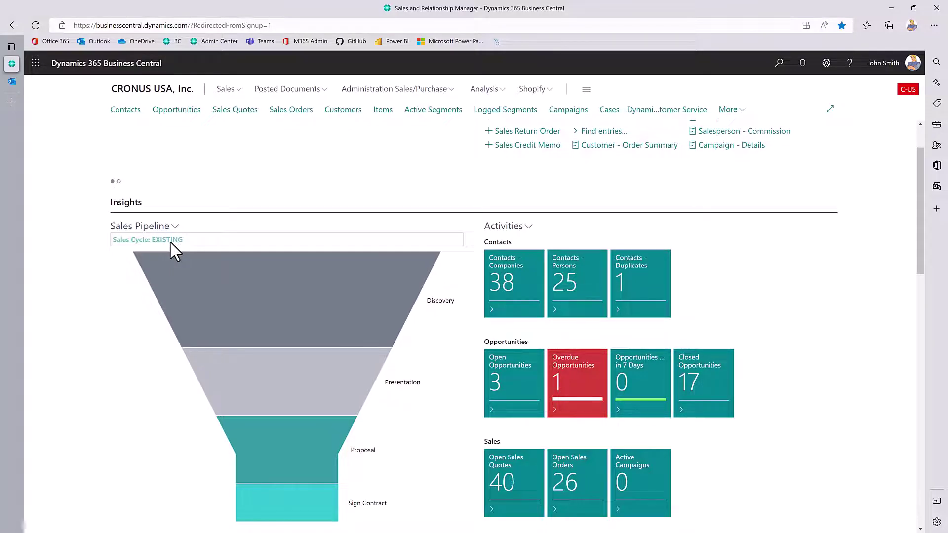
mouse_move(358, 324)
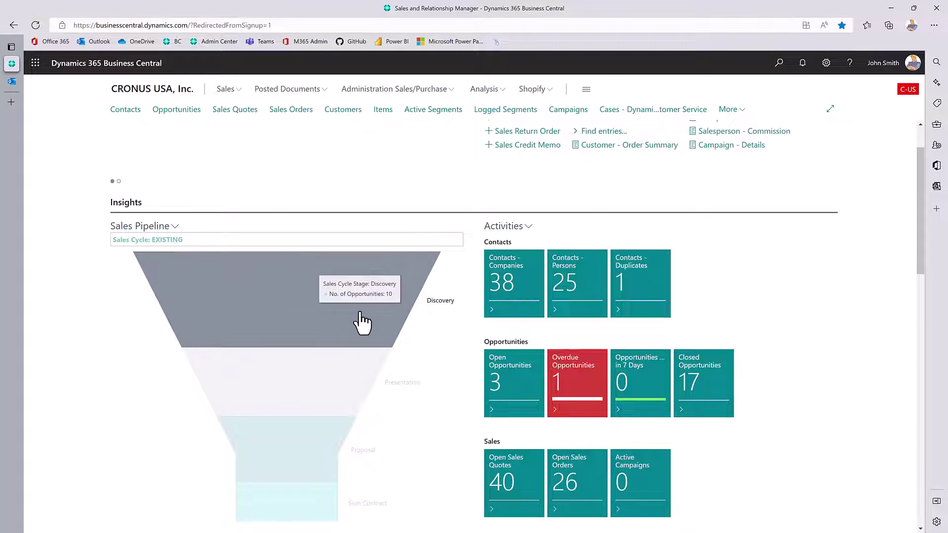
mouse_move(349, 379)
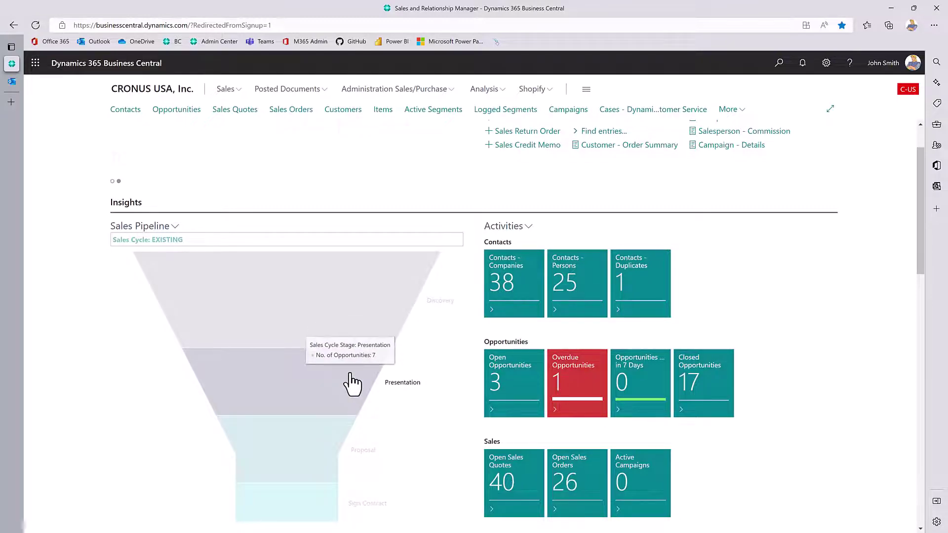
mouse_move(316, 509)
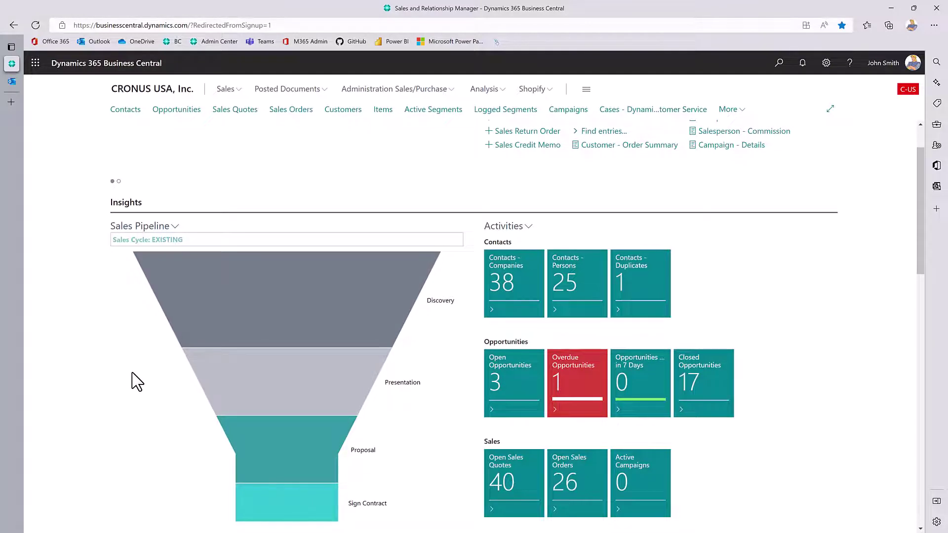
left_click(155, 232)
Switch the Sales Pipeline funnel to the NEW cycle and review its three Presentation-stage opportunities.
left_click(128, 273)
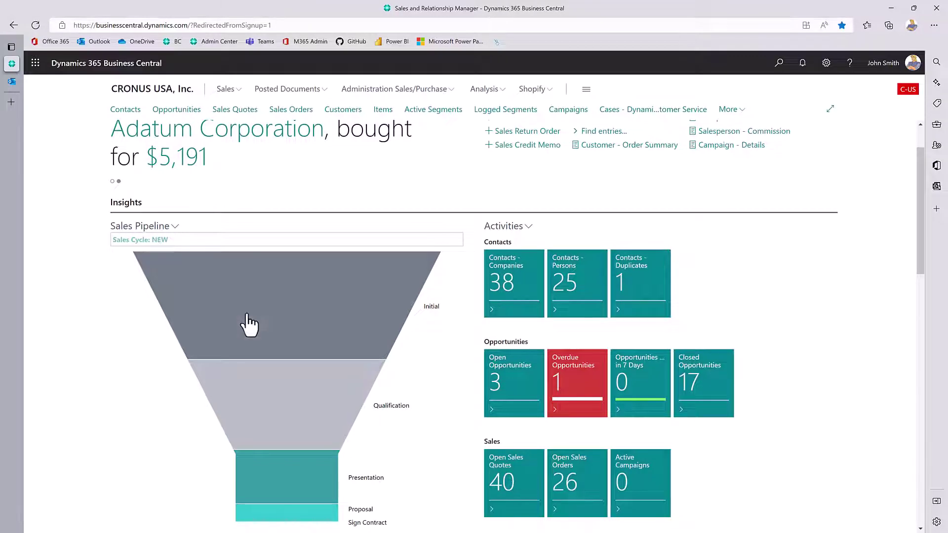
mouse_move(299, 422)
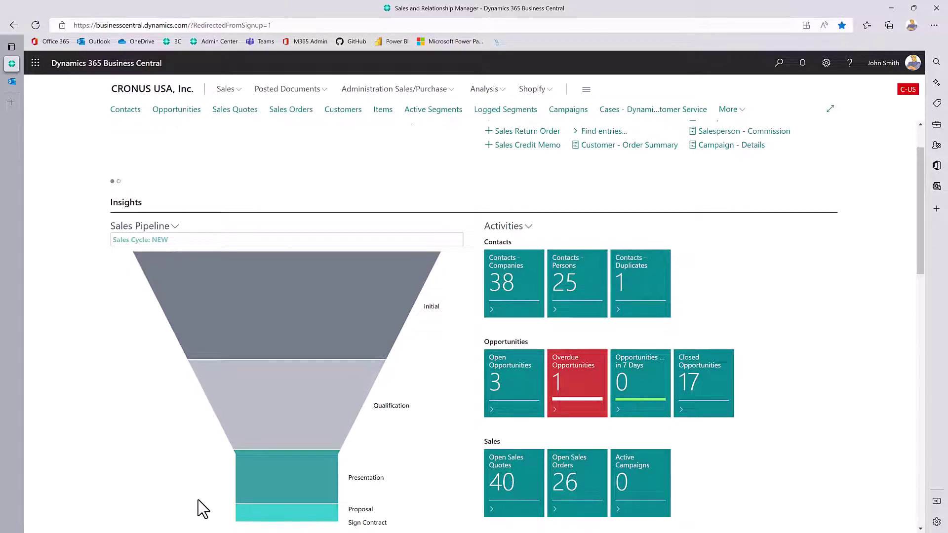
mouse_move(290, 292)
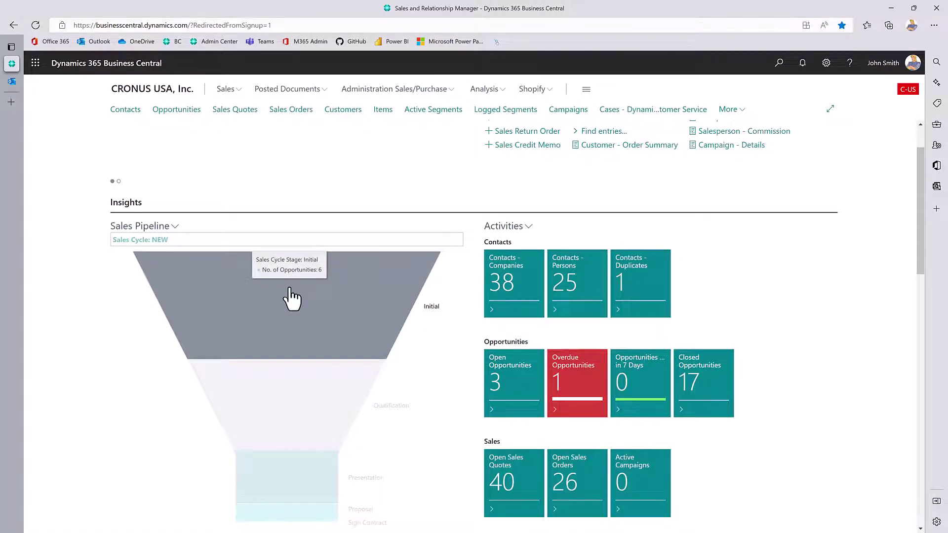
mouse_move(303, 401)
mouse_move(301, 470)
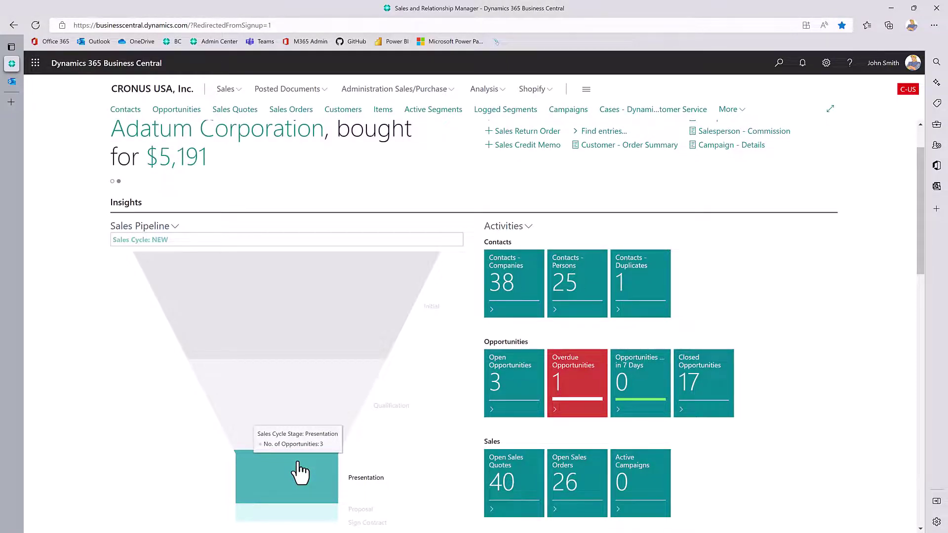
left_click(300, 471)
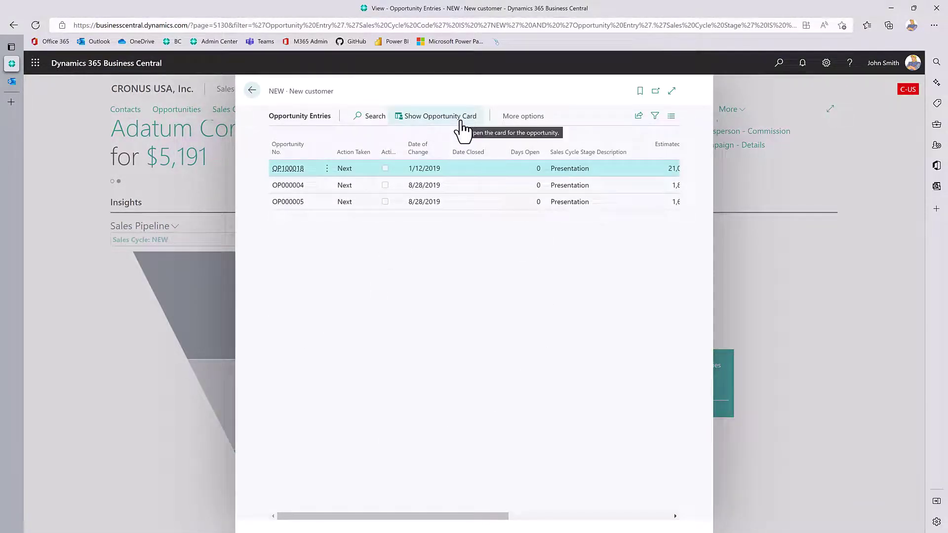
left_click(251, 98)
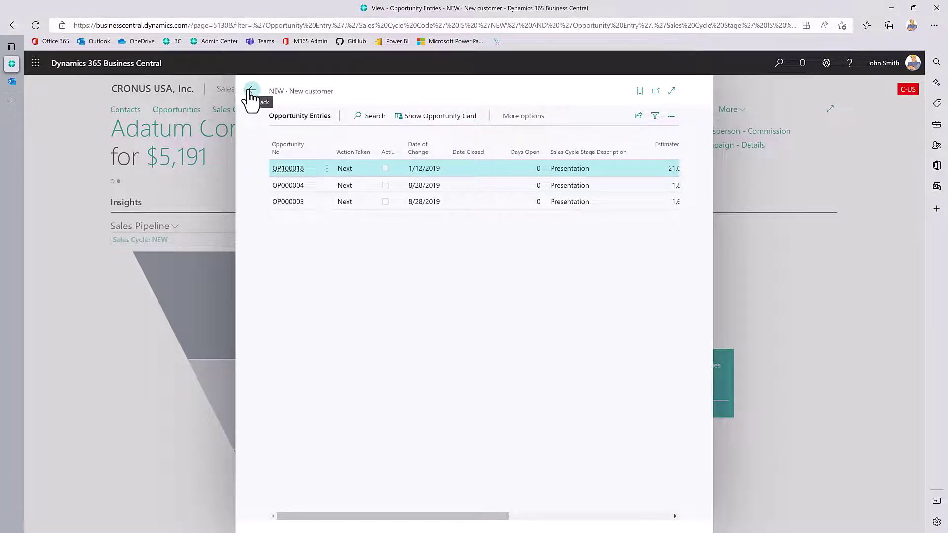
scroll(103, 367, "down", 5)
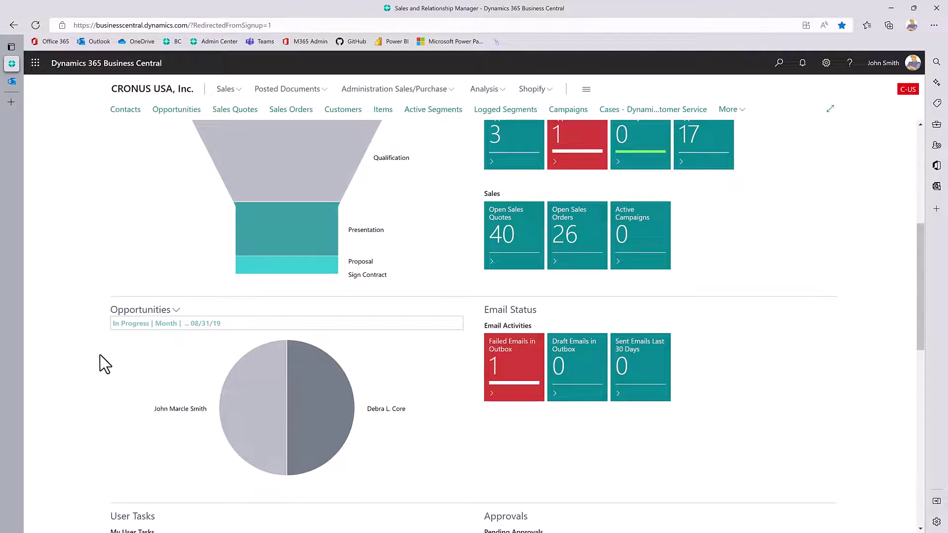
mouse_move(334, 437)
scroll(485, 488, "up", 4)
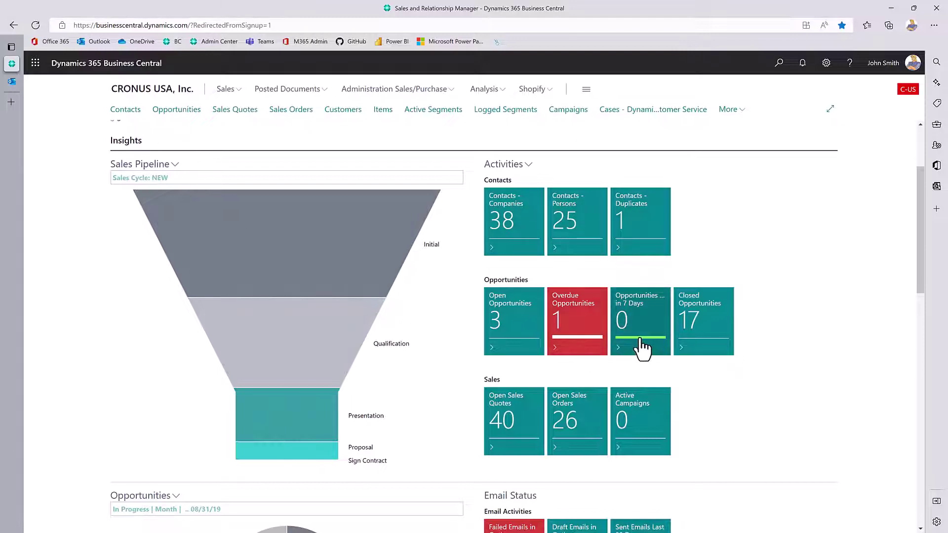
scroll(592, 351, "down", 1)
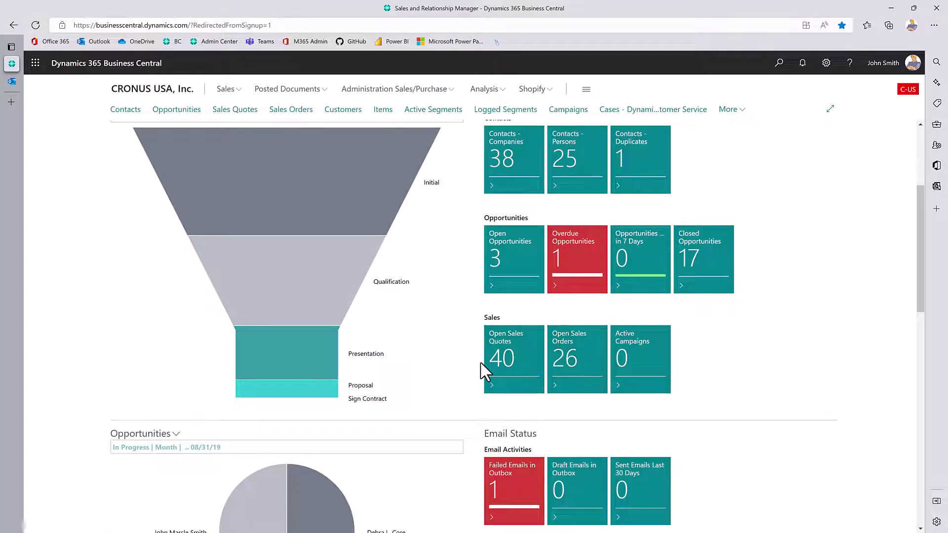
left_click(508, 190)
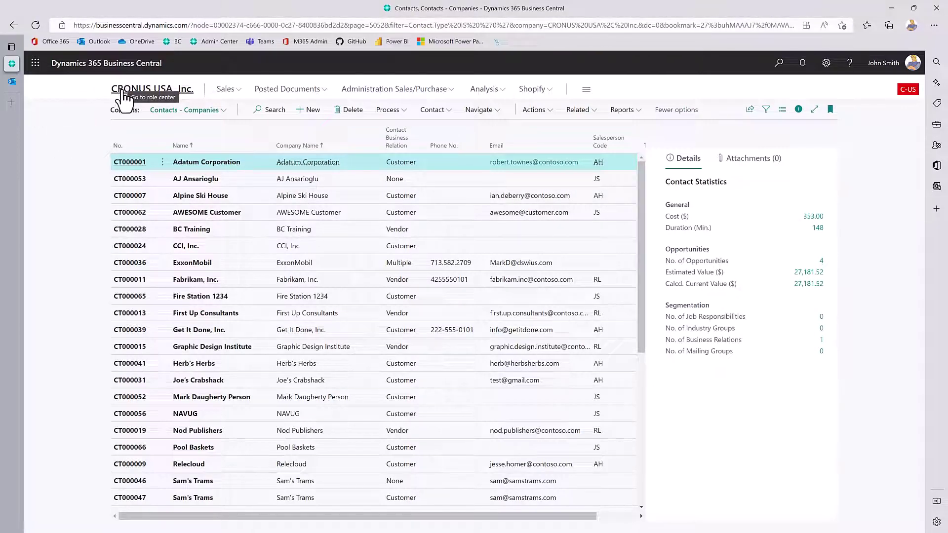
left_click(140, 94)
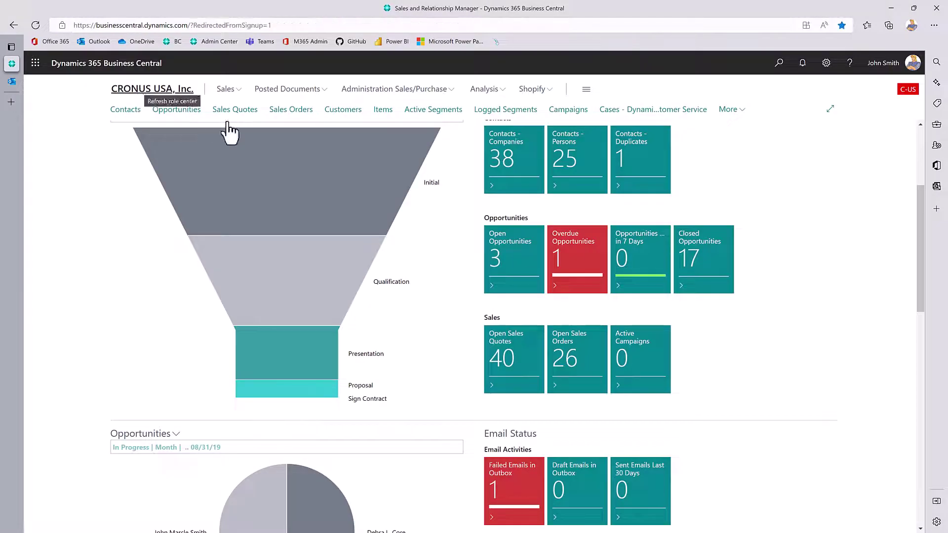
scroll(591, 323, "down", 6)
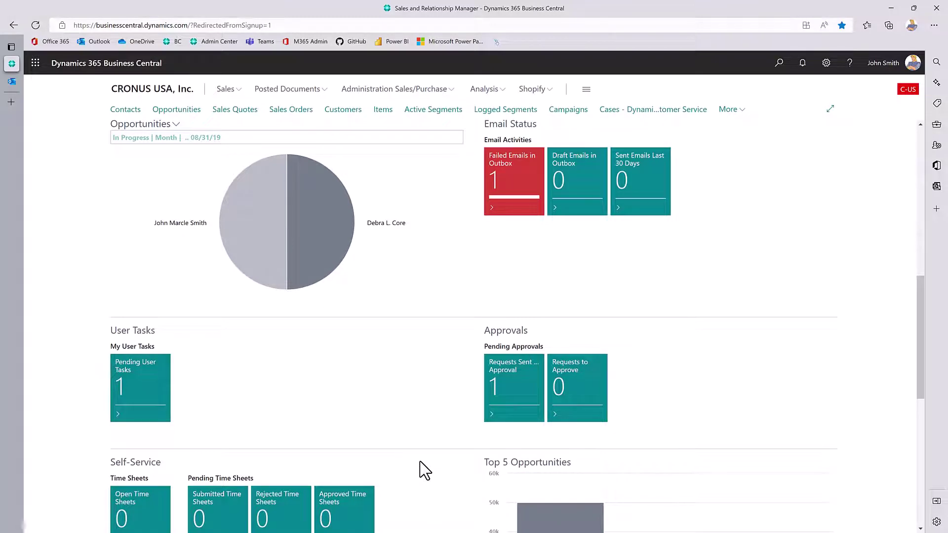
scroll(432, 470, "up", 7)
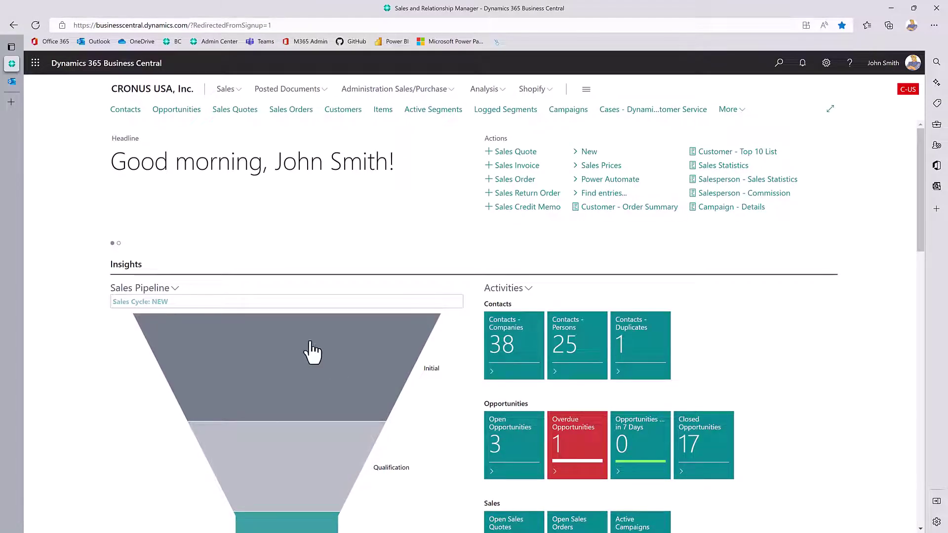
Change the Contacts list view to All and open CT000001 Adatum Corporation.
left_click(126, 111)
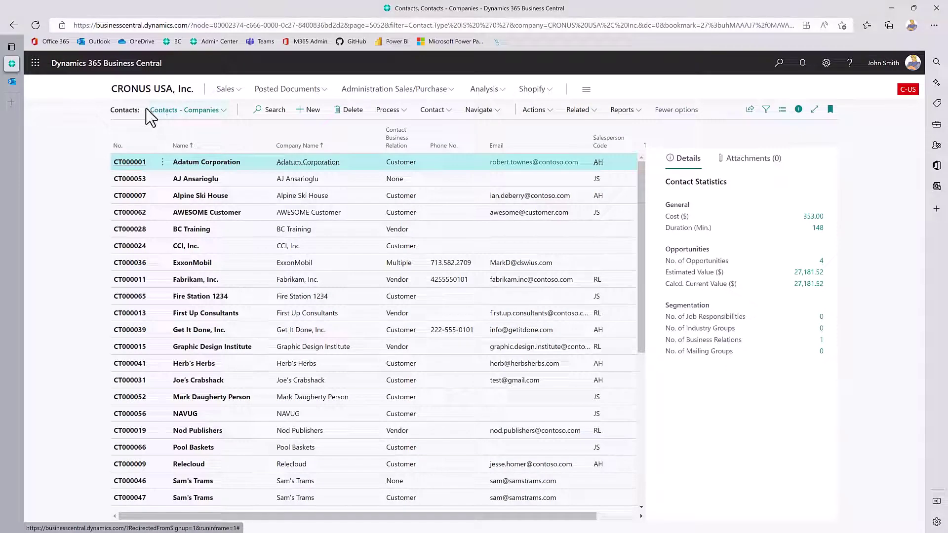
left_click(160, 112)
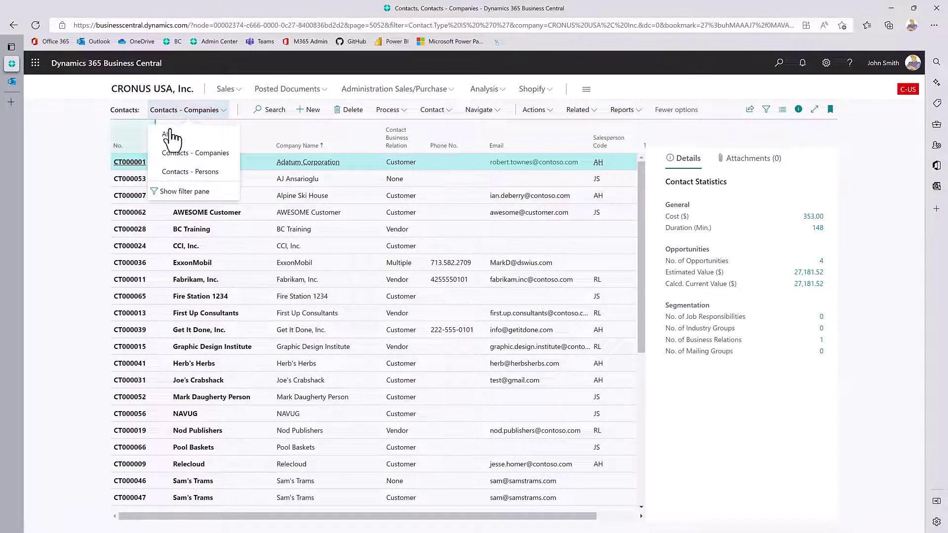
left_click(171, 137)
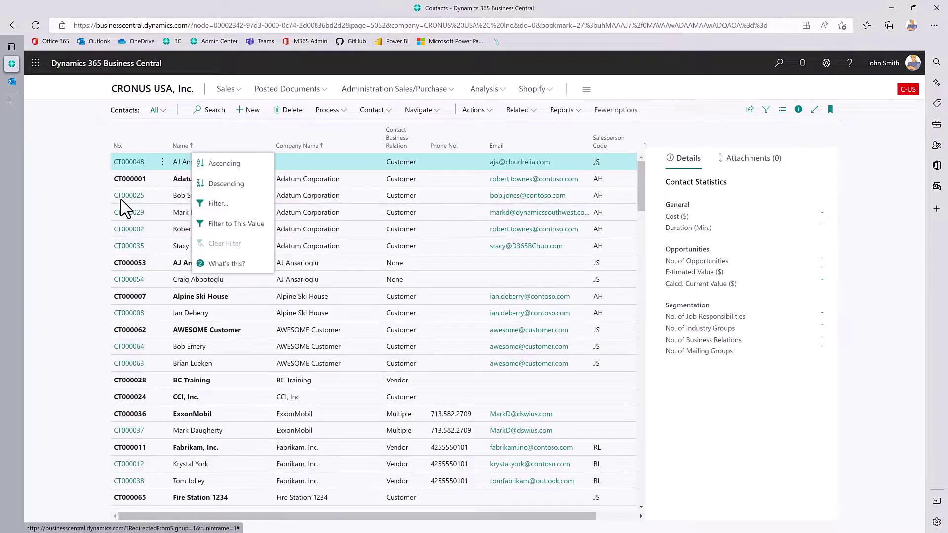
left_click(75, 185)
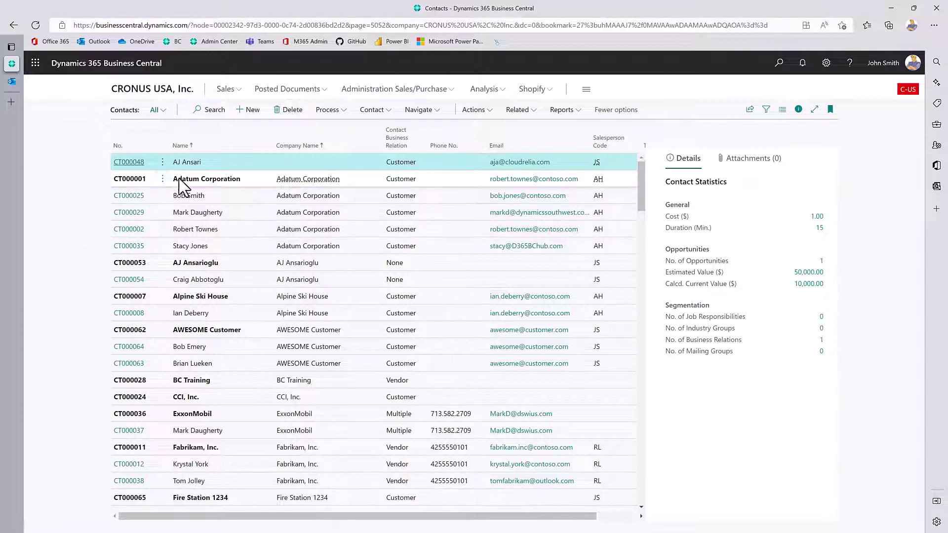
left_click(122, 183)
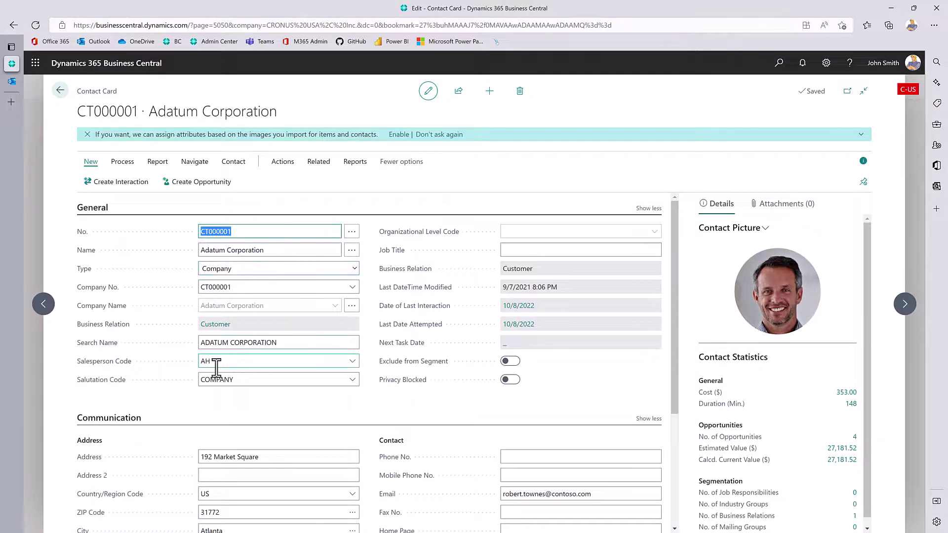
Confirm Adatum's salesperson code stays AH and browse the Related Information options.
left_click(352, 367)
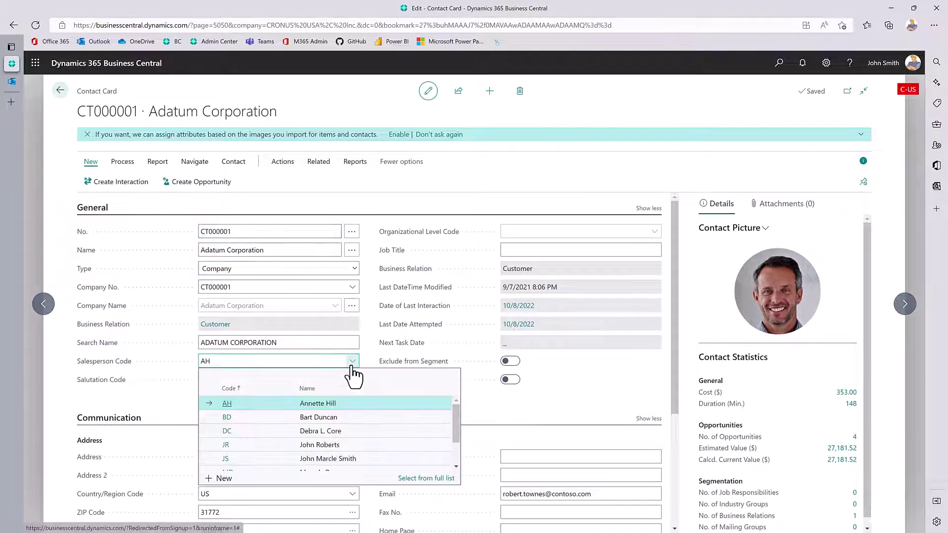
left_click(352, 367)
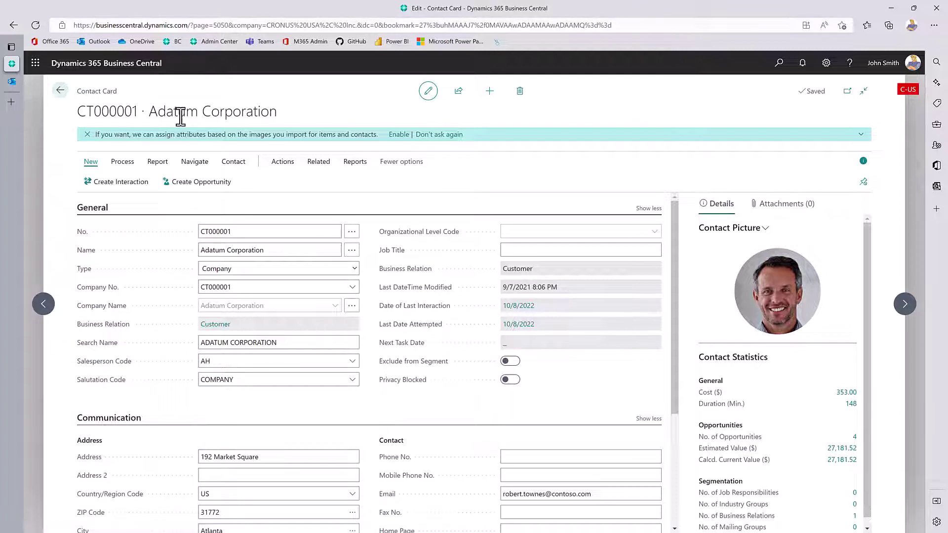
left_click(318, 163)
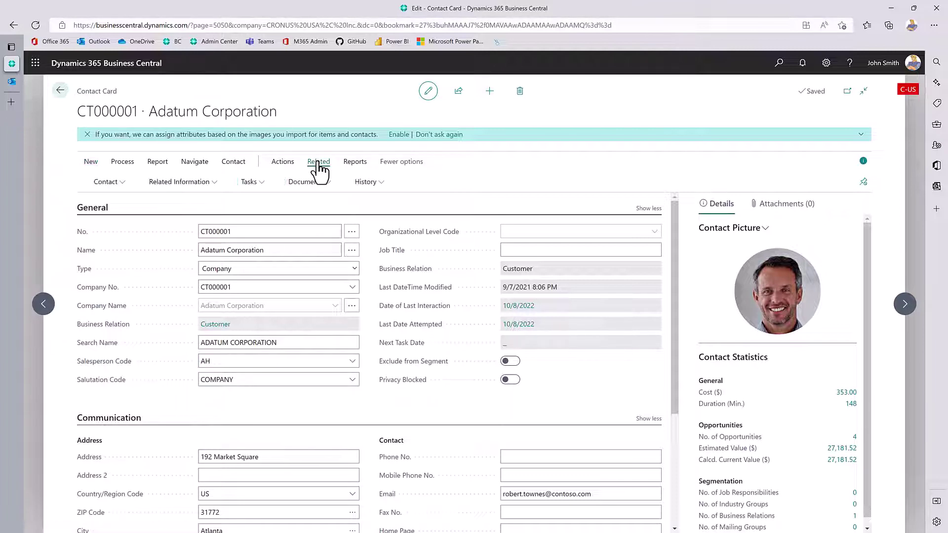
left_click(195, 186)
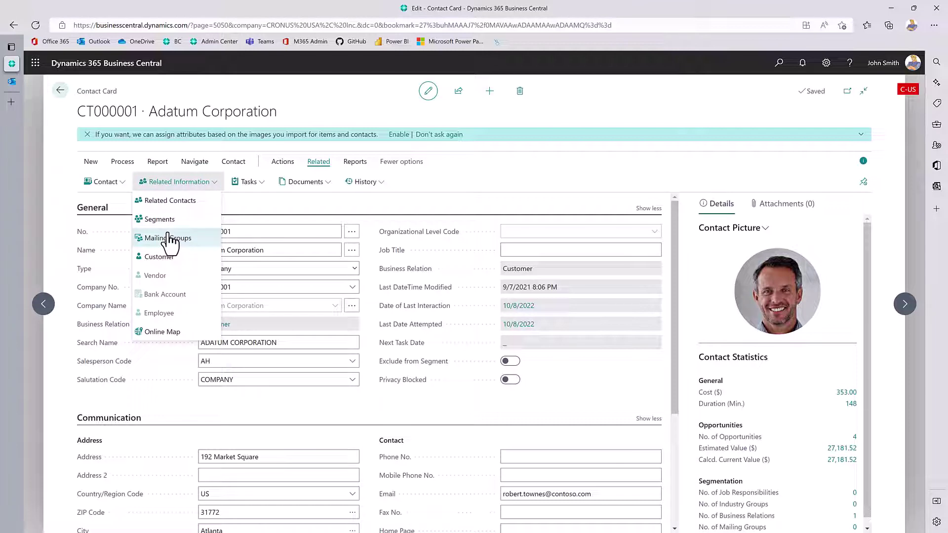
left_click(410, 199)
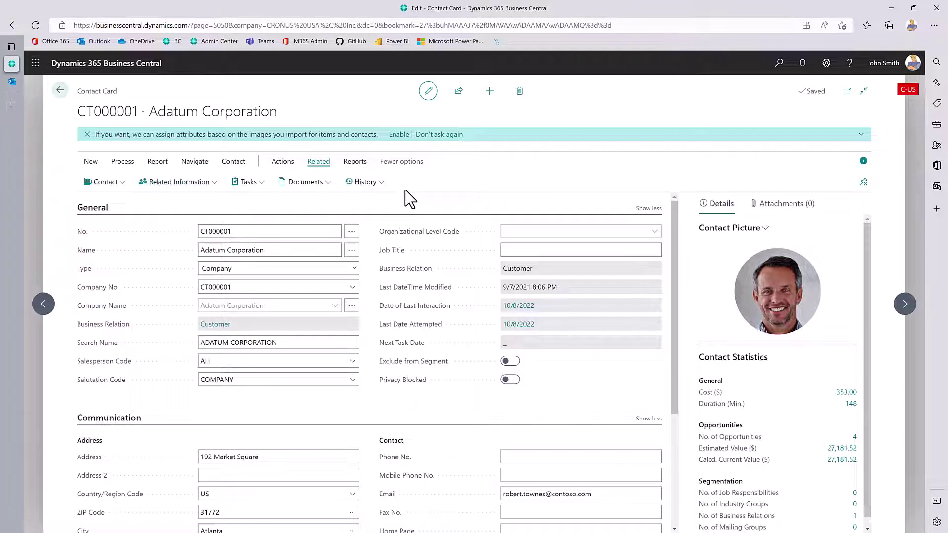
Review the contact's Attachments and address details, then return to the contacts list.
left_click(784, 203)
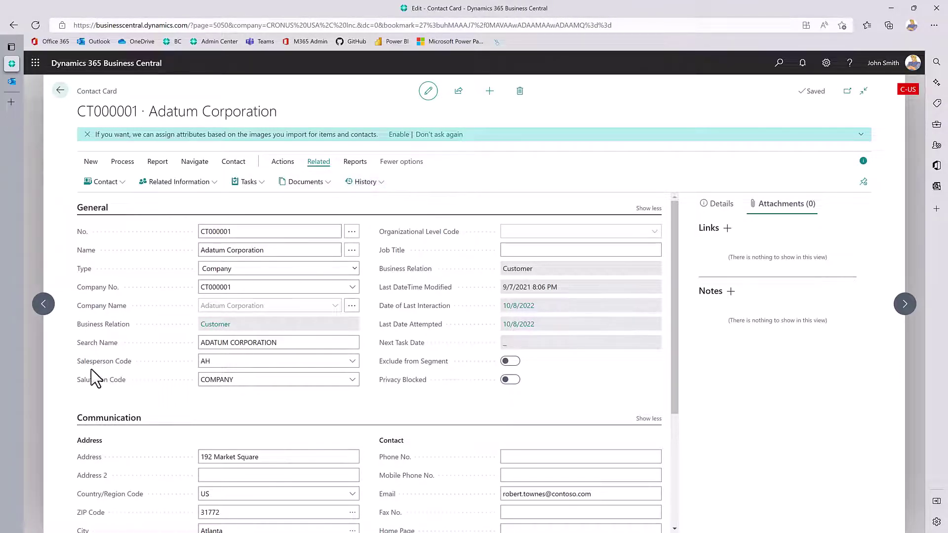
scroll(91, 369, "down", 2)
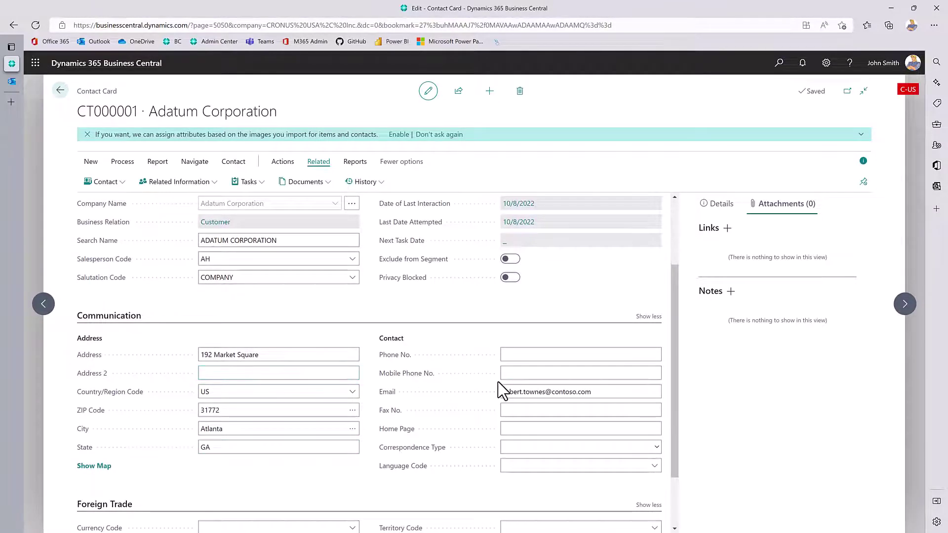
scroll(531, 445, "down", 1)
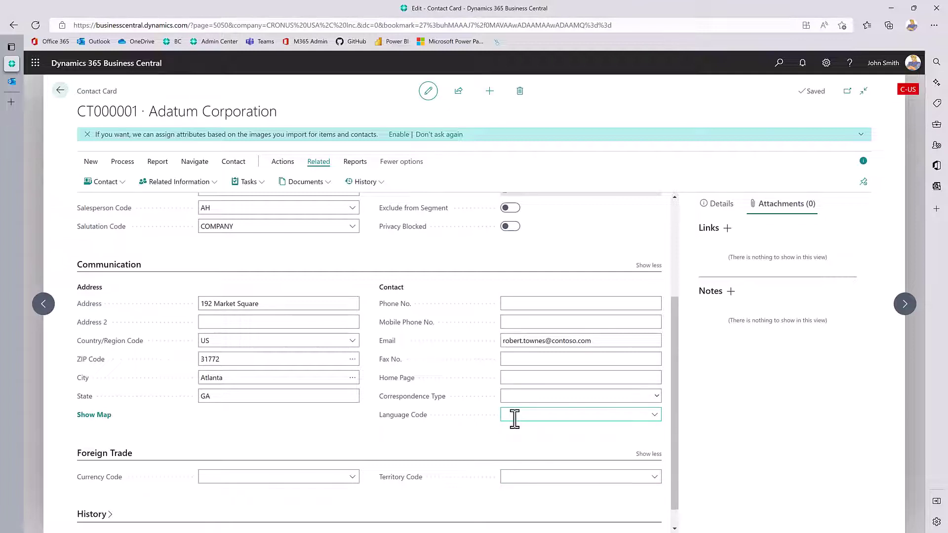
left_click(59, 92)
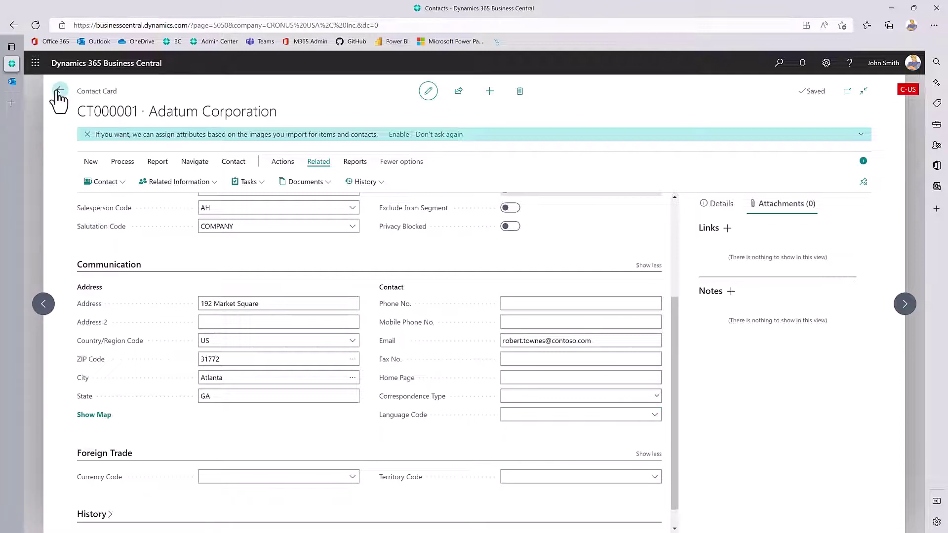
Search for and review the Superior Gaskets company contact CT000067, then go back.
left_click(222, 115)
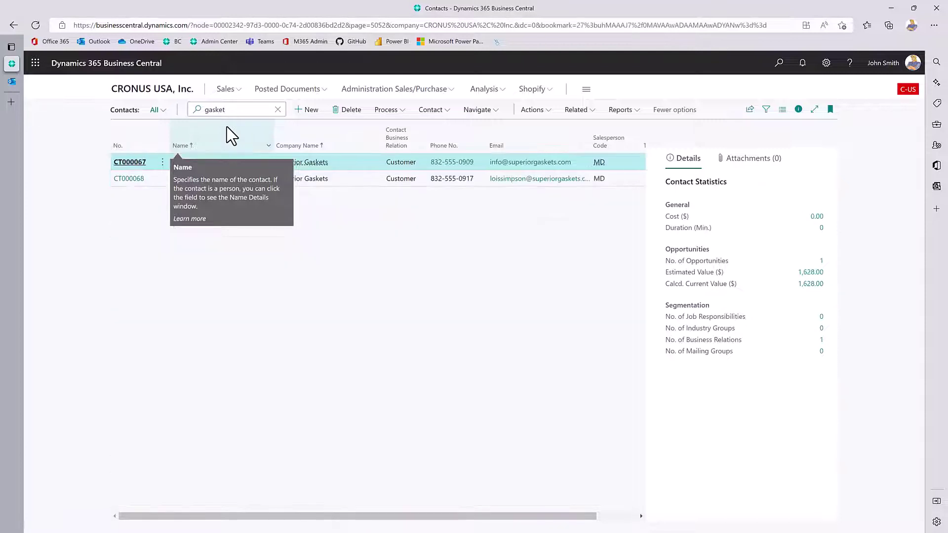
left_click(141, 167)
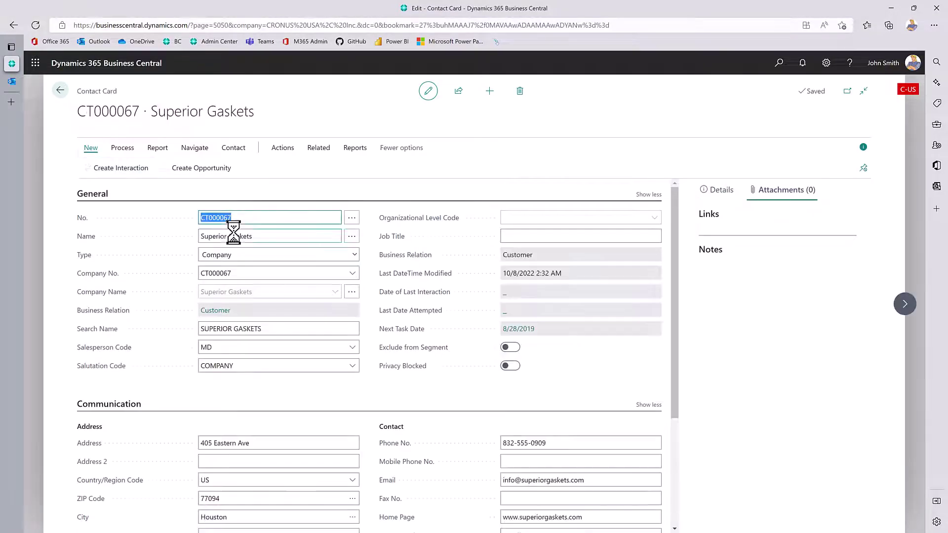
scroll(546, 383, "down", 3)
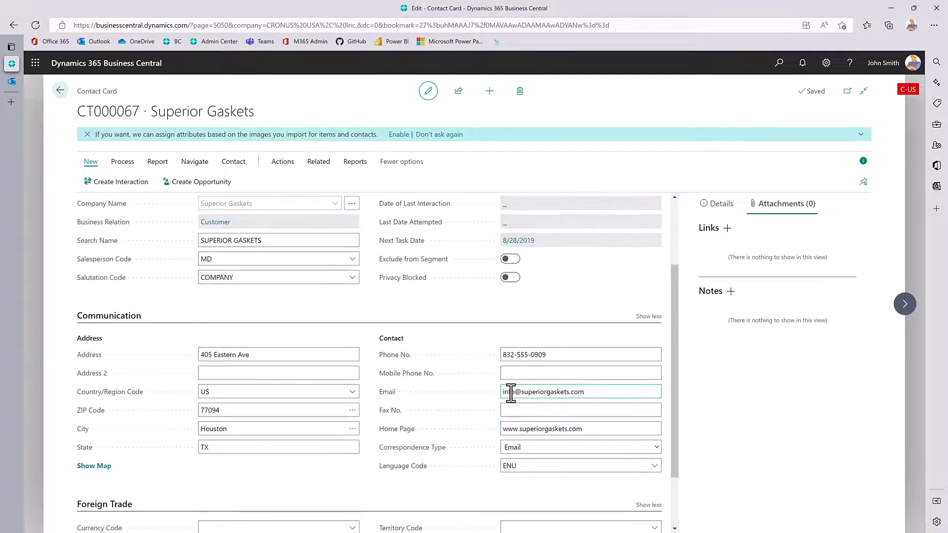
scroll(398, 502, "down", 2)
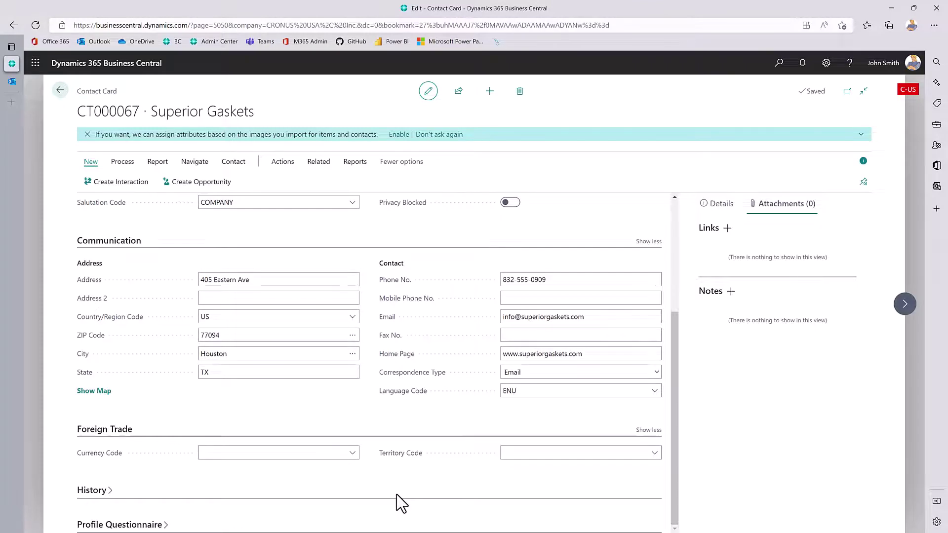
scroll(398, 502, "up", 5)
left_click(60, 90)
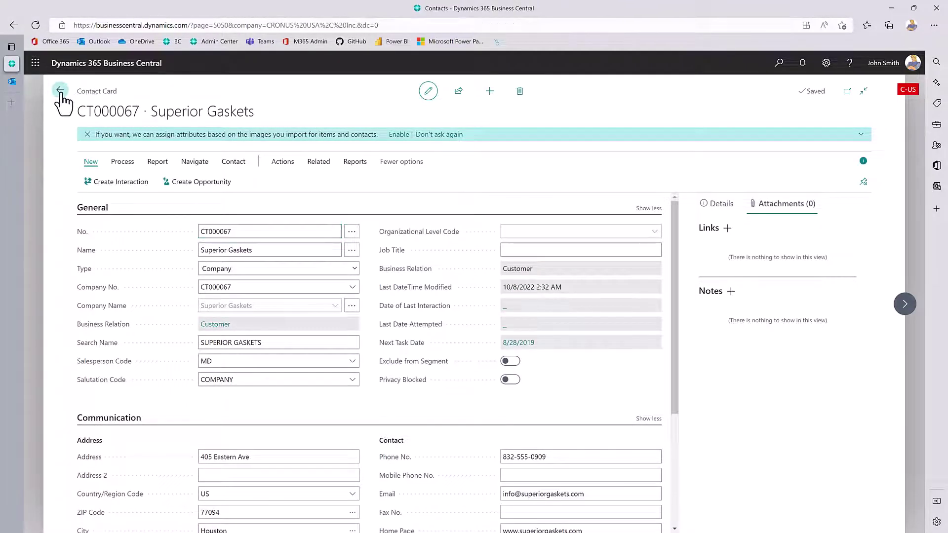
Open Superior Gaskets' Procurement Manager contact and confirm its organizational level code MANA.
left_click(123, 179)
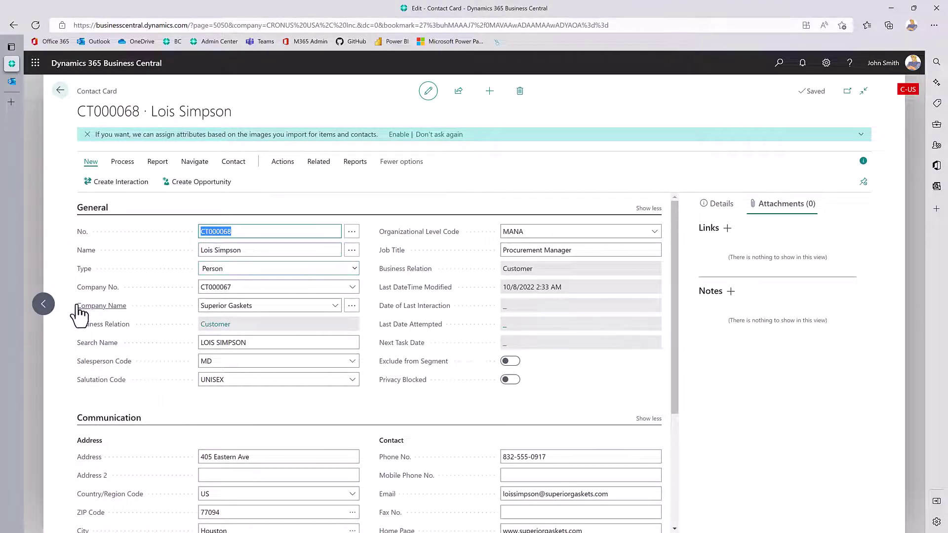
left_click(45, 308)
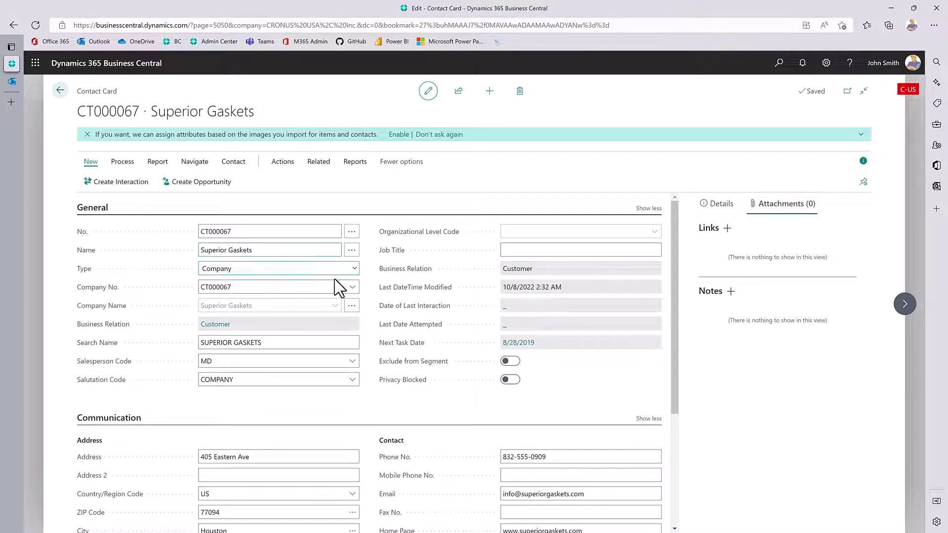
left_click(899, 316)
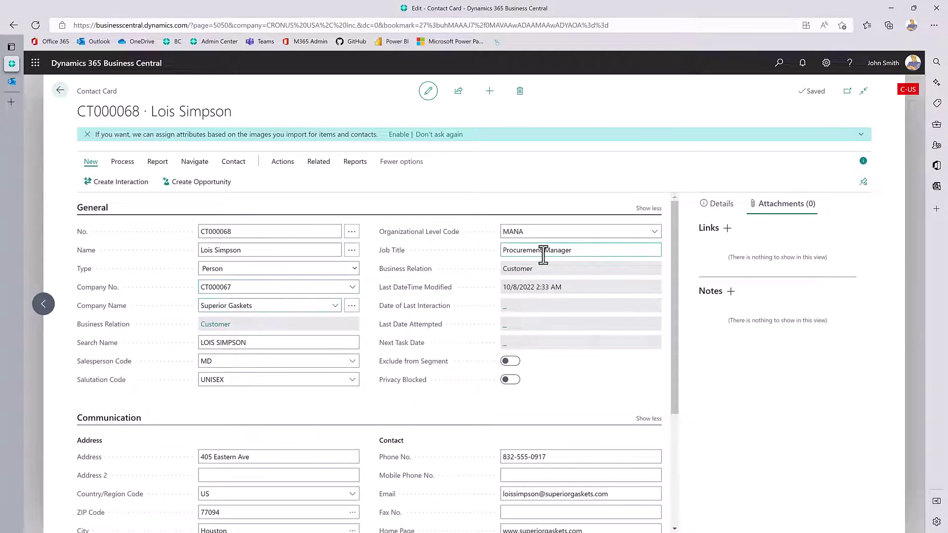
left_click(652, 233)
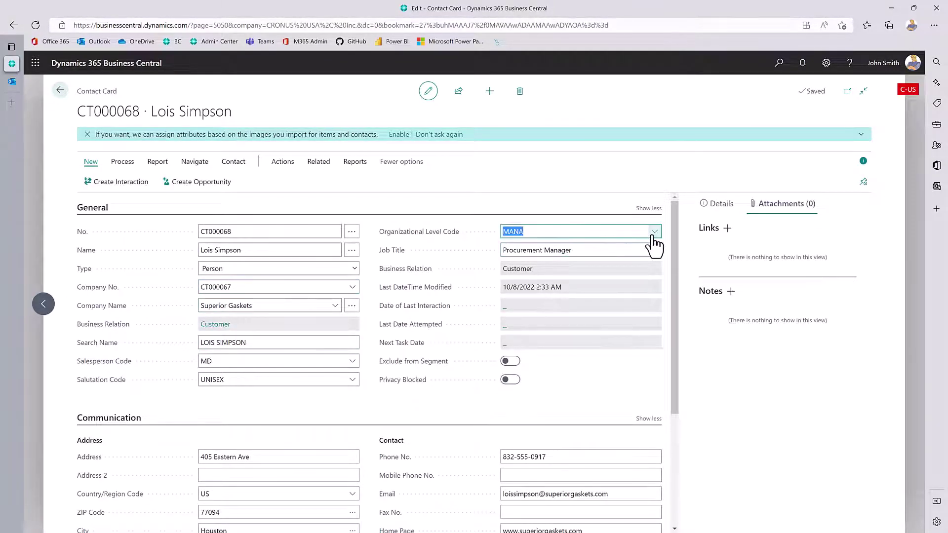
left_click(654, 236)
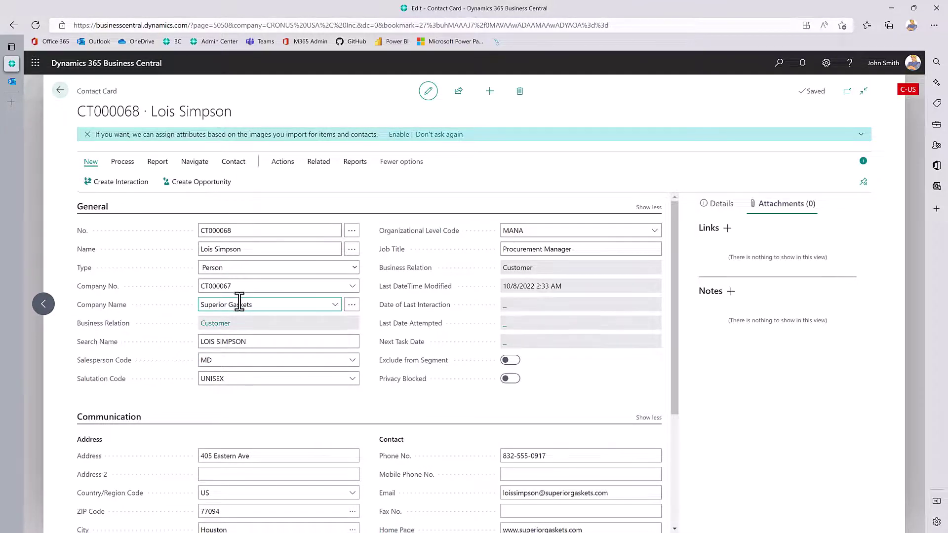
scroll(240, 303, "down", 3)
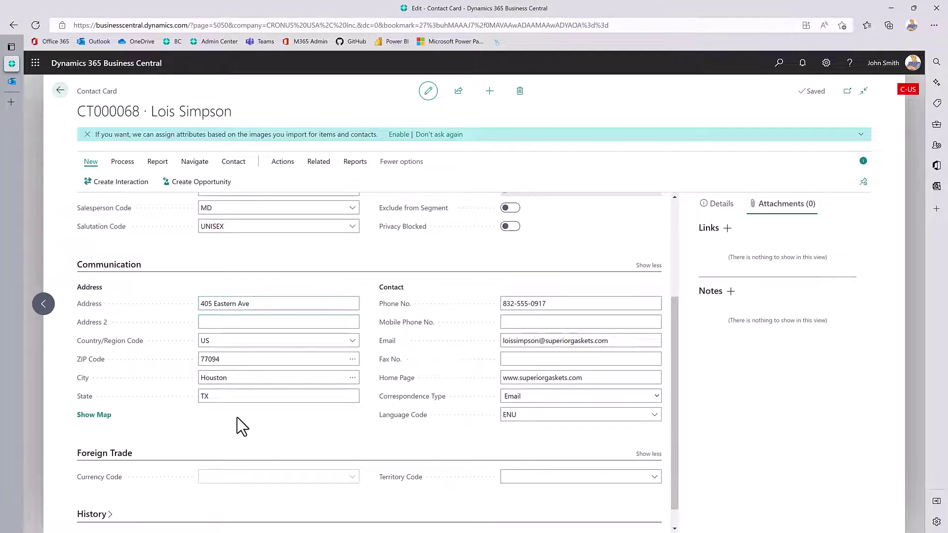
scroll(408, 414, "down", 1)
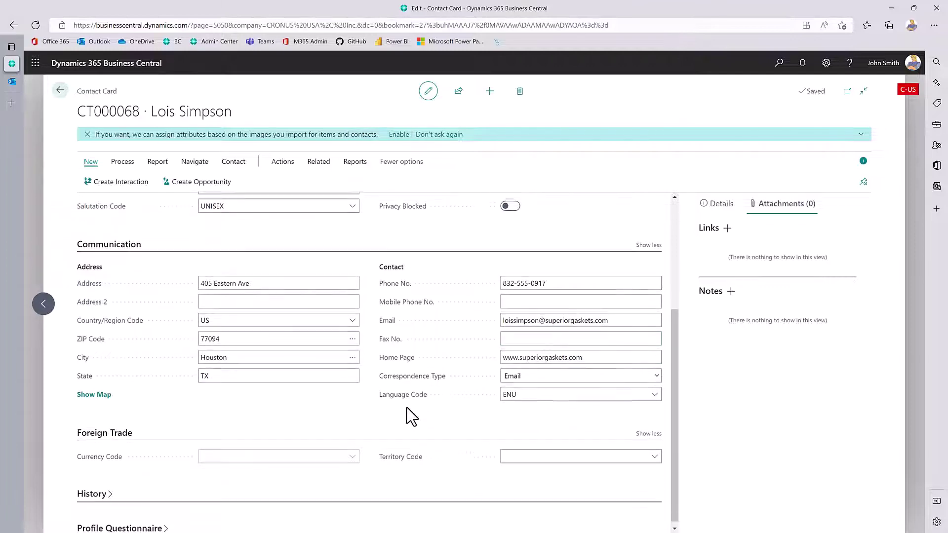
scroll(365, 423, "up", 2)
scroll(351, 416, "up", 3)
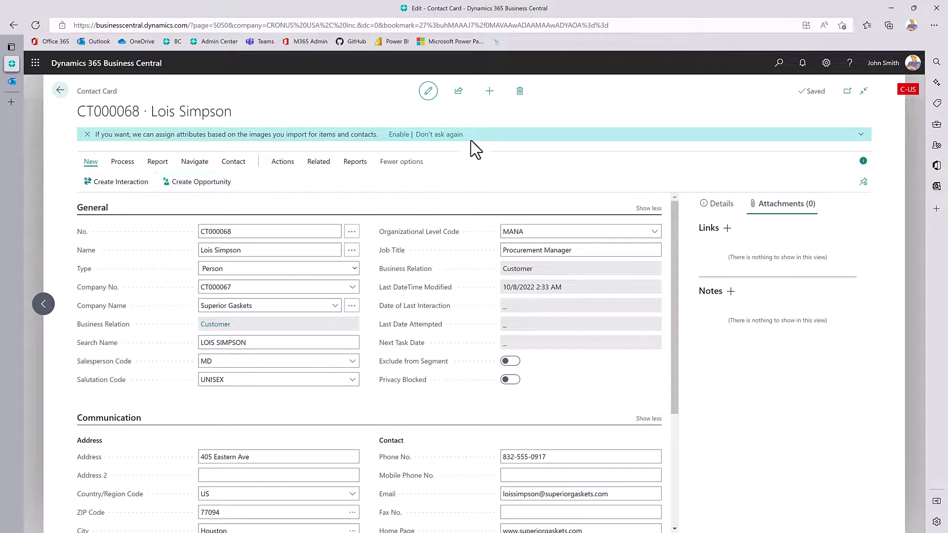
Start a new contact, enter the person's name, and set Type to Person.
left_click(489, 91)
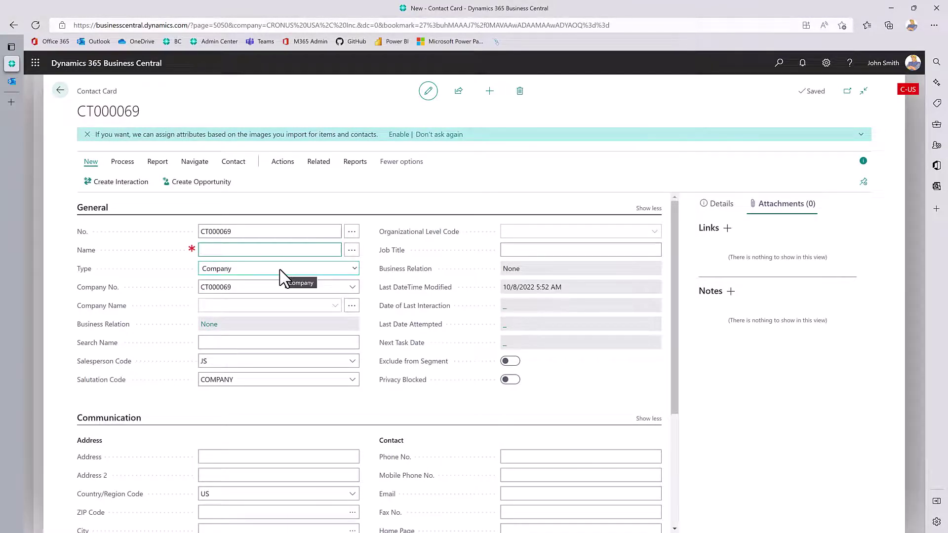
key("Tab")
key("alt+Down")
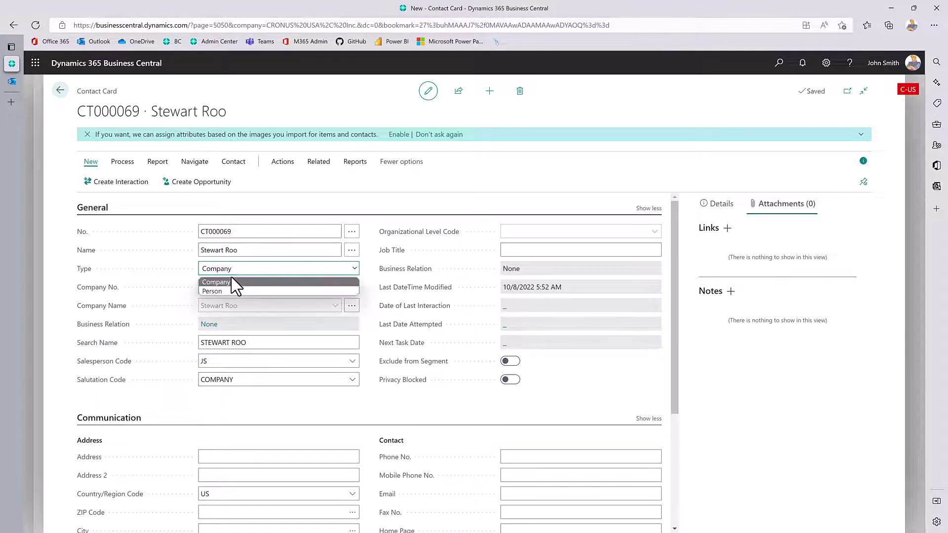
left_click(235, 288)
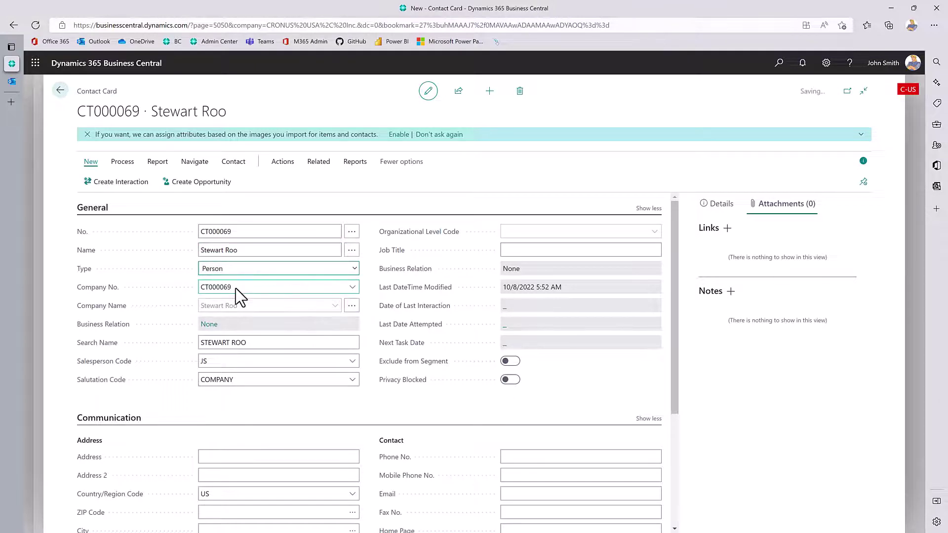
Link the new contact to company Superior Gaskets through the Company No. lookup.
left_click(351, 287)
left_click(352, 287)
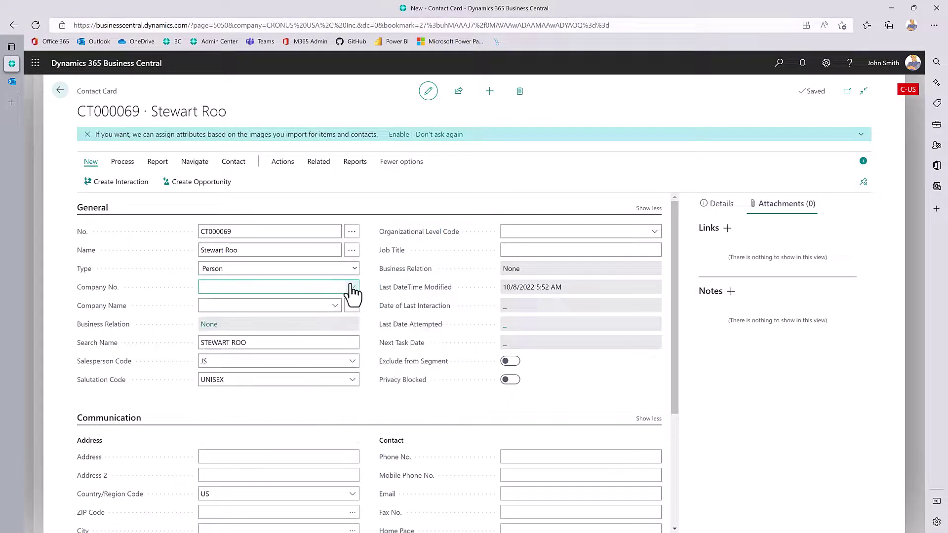
left_click(353, 287)
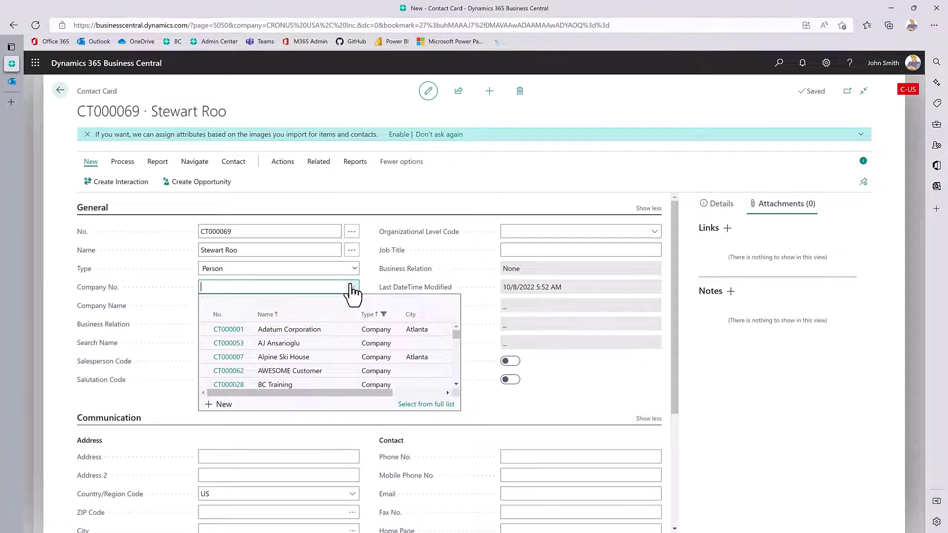
type("ga")
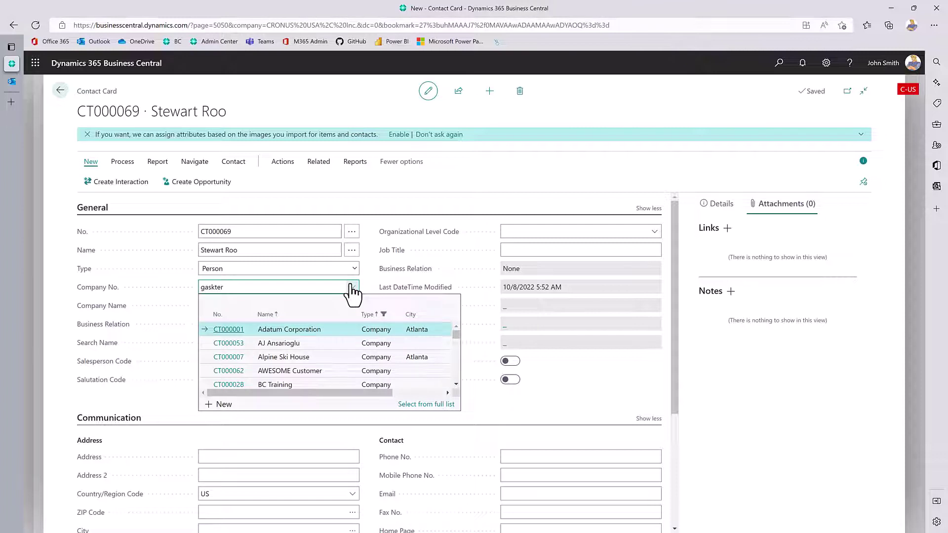
type("skter")
key("BackSpace")
key("BackSpace")
key("BackSpace")
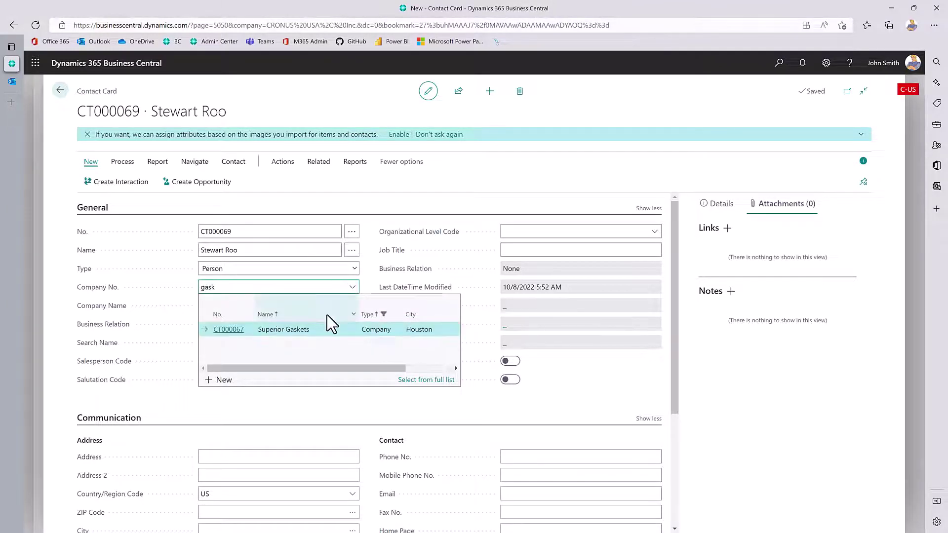
left_click(326, 329)
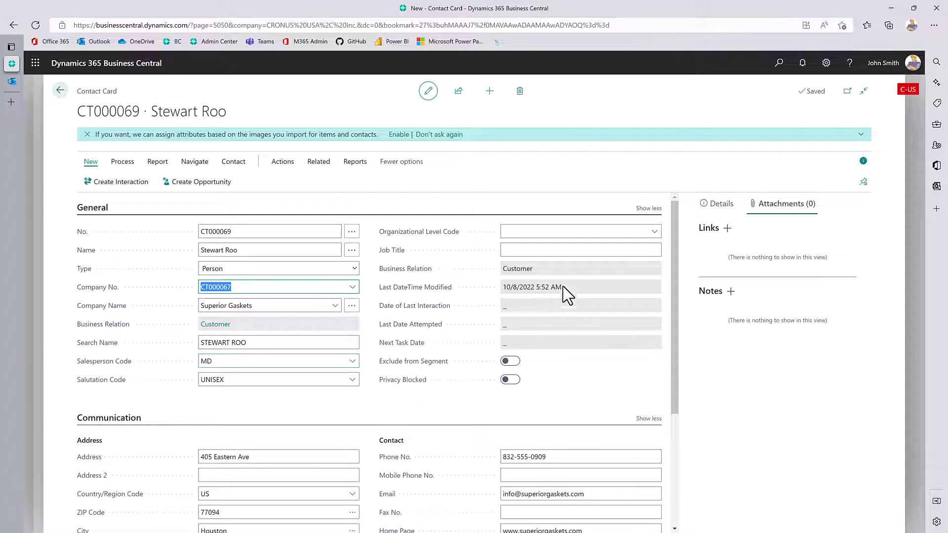
Set the organizational level code to CFO, giving job title Chief Financial Officer.
left_click(656, 234)
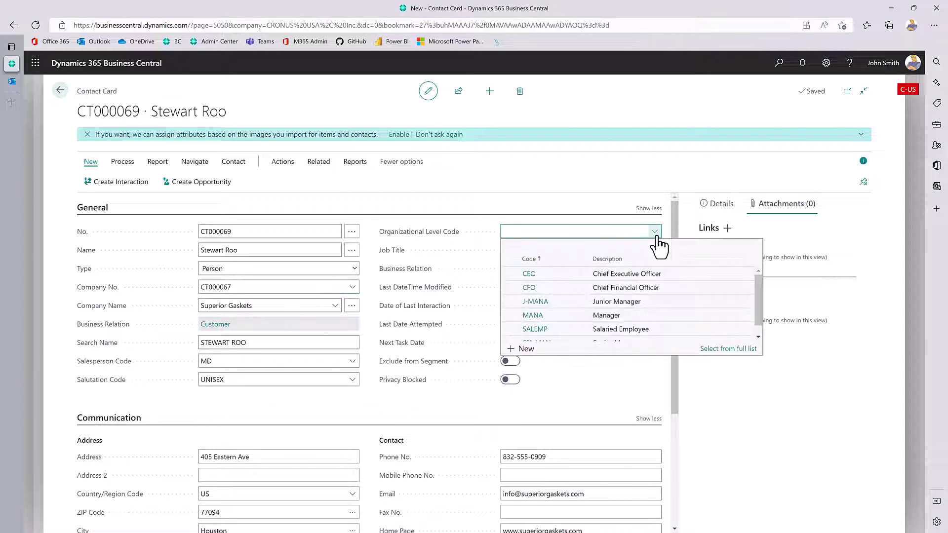
left_click(543, 287)
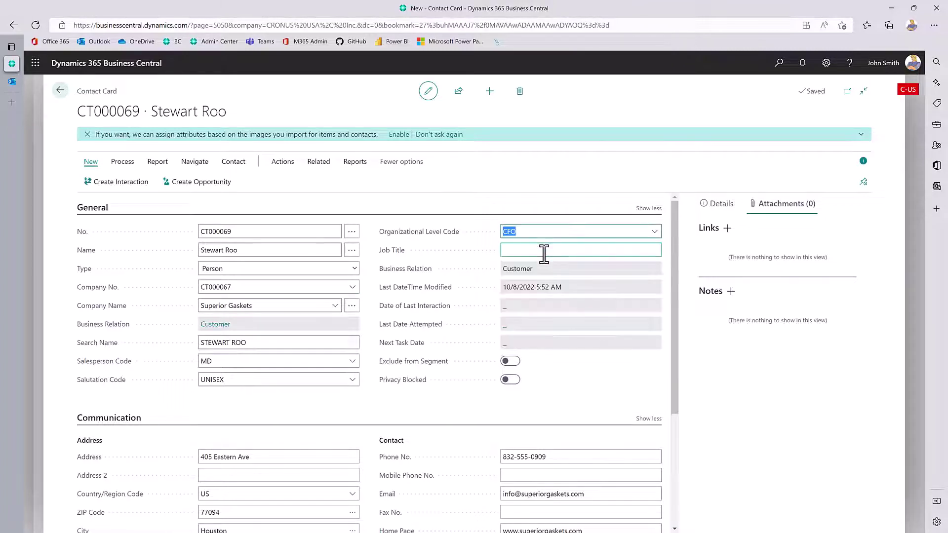
left_click(544, 255)
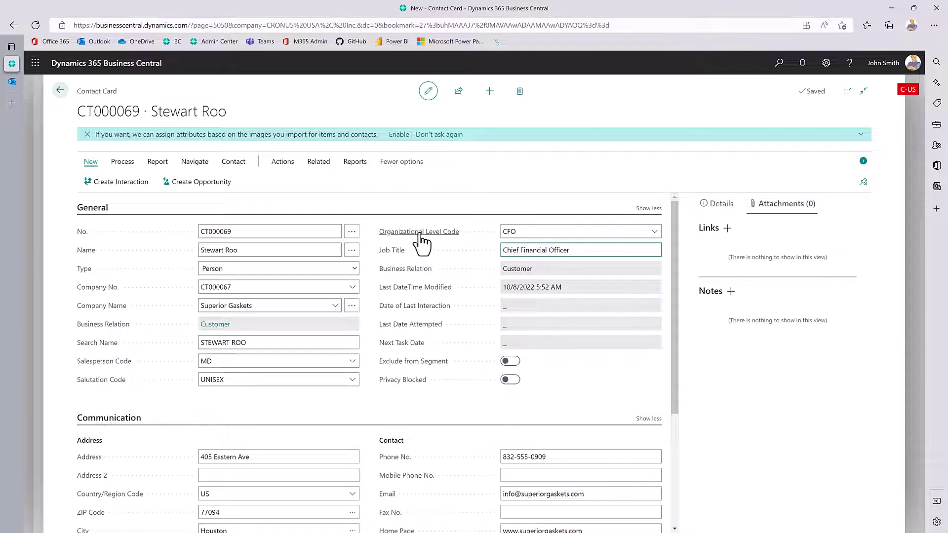
left_click(659, 236)
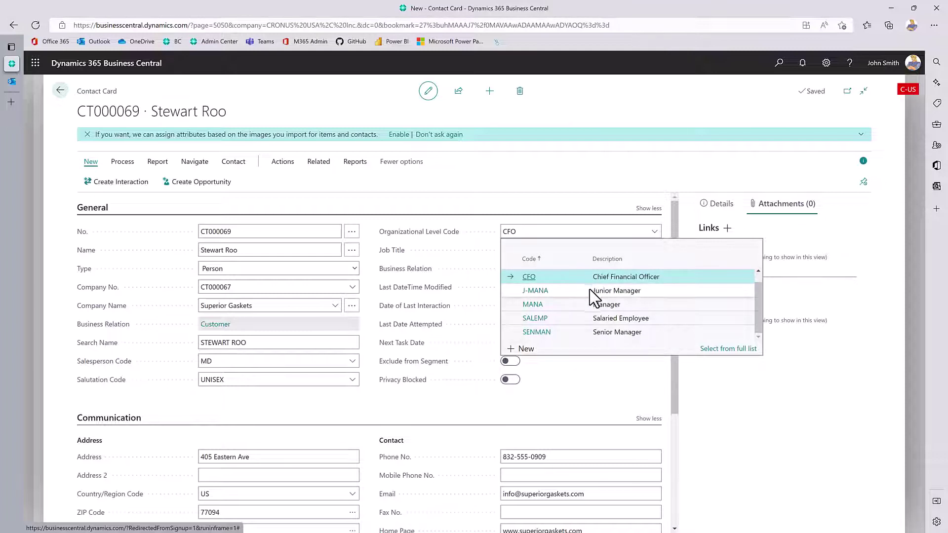
left_click(483, 208)
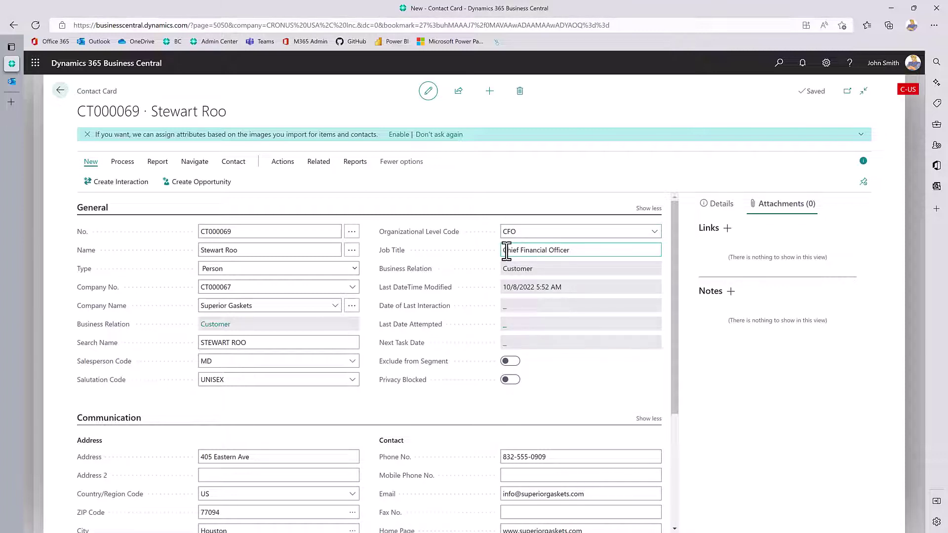
Replace the info@ part of the contact's email with the person's own mailbox name.
scroll(363, 322, "down", 3)
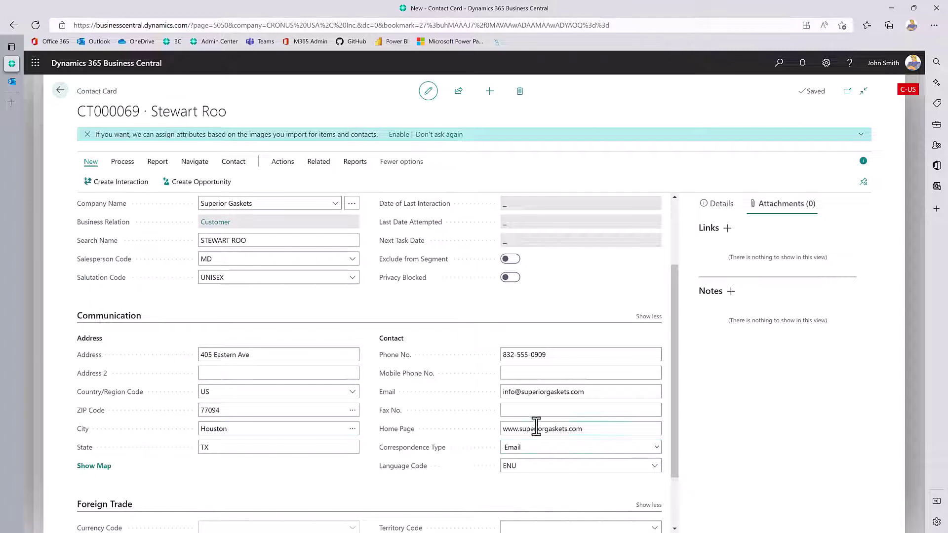
left_click(514, 391)
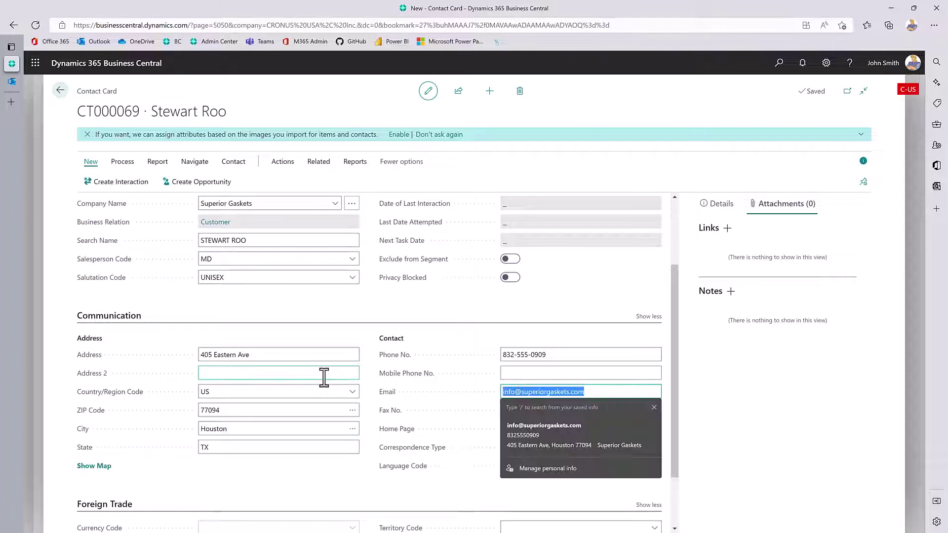
left_click(516, 392)
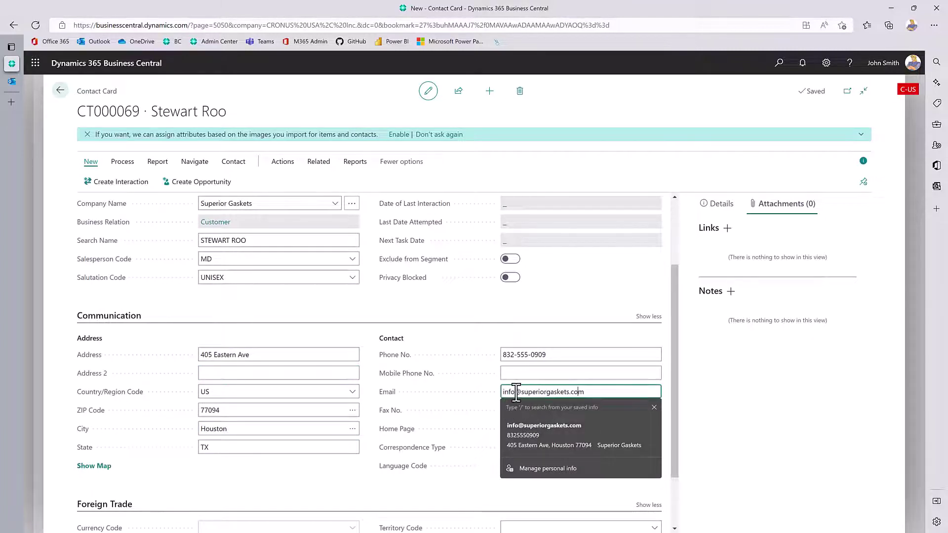
left_click_drag(522, 393, 447, 400)
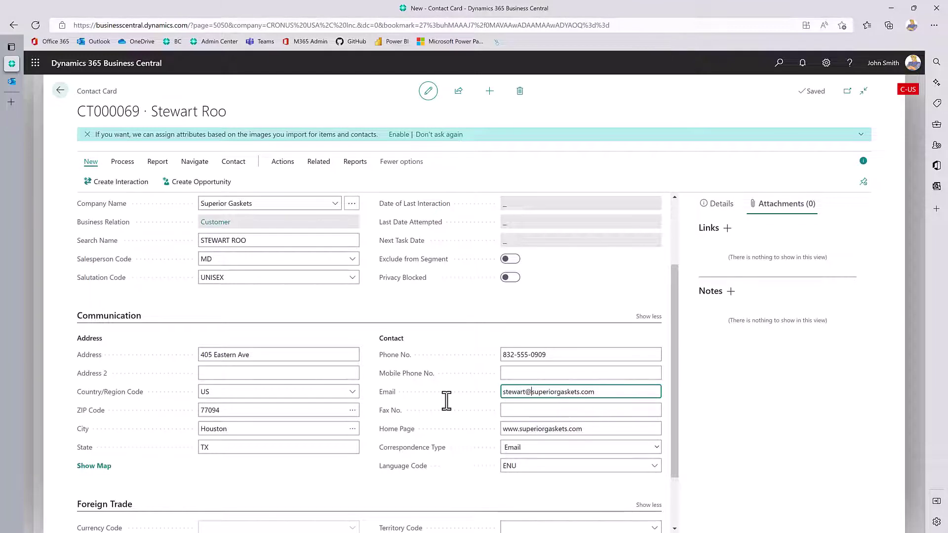
Change the last digits of the contact's phone number and commit the change.
left_click(538, 354)
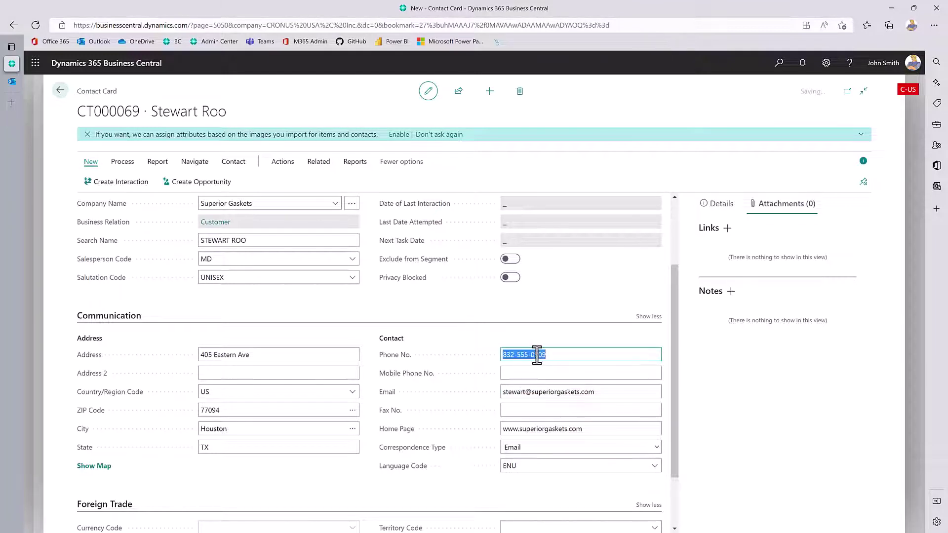
left_click(535, 355)
key("shift+End")
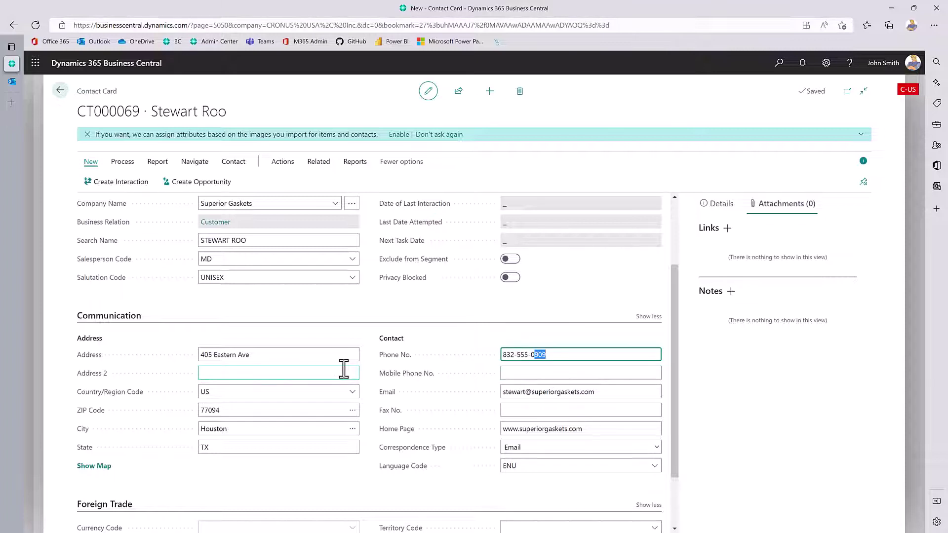
type("709")
left_click(405, 504)
scroll(512, 482, "down", 2)
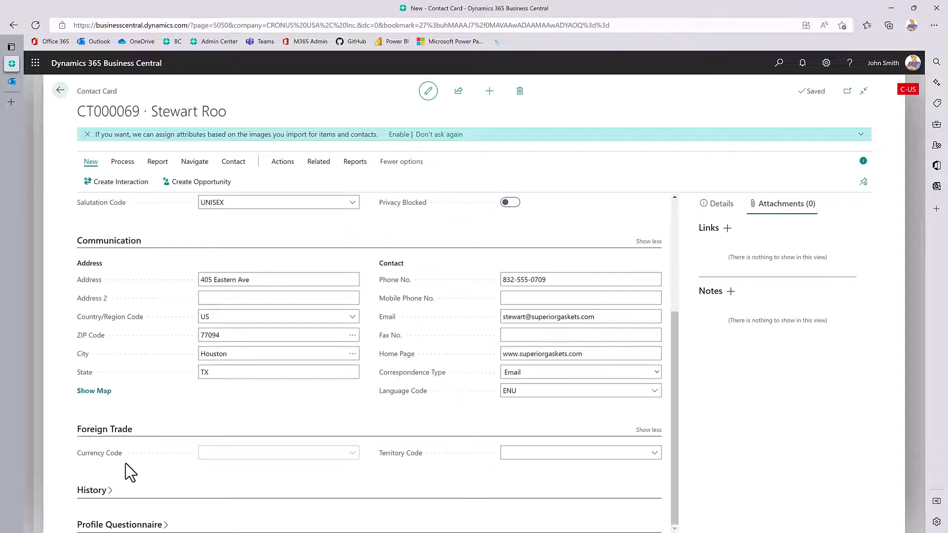
Return to the gasket-filtered contacts and open the Superior Gaskets company contact.
left_click(57, 92)
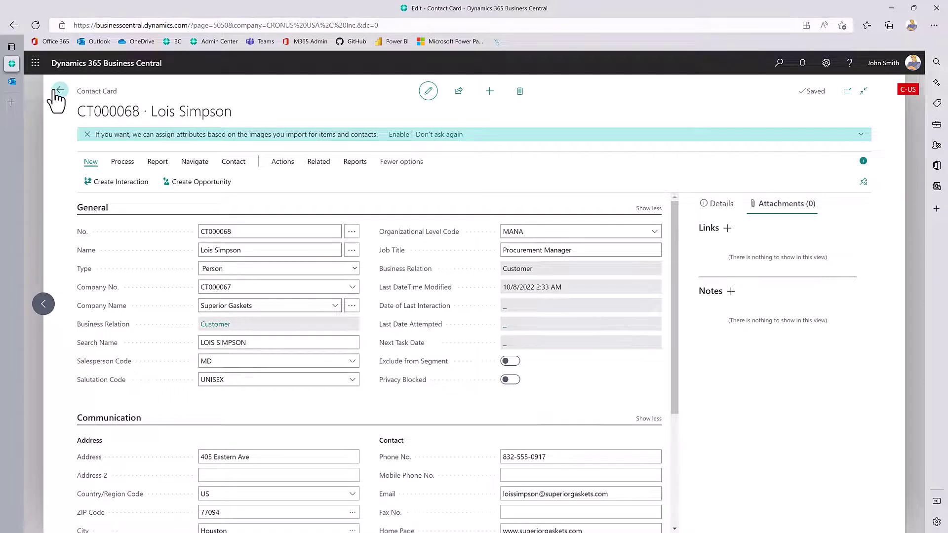
left_click(57, 91)
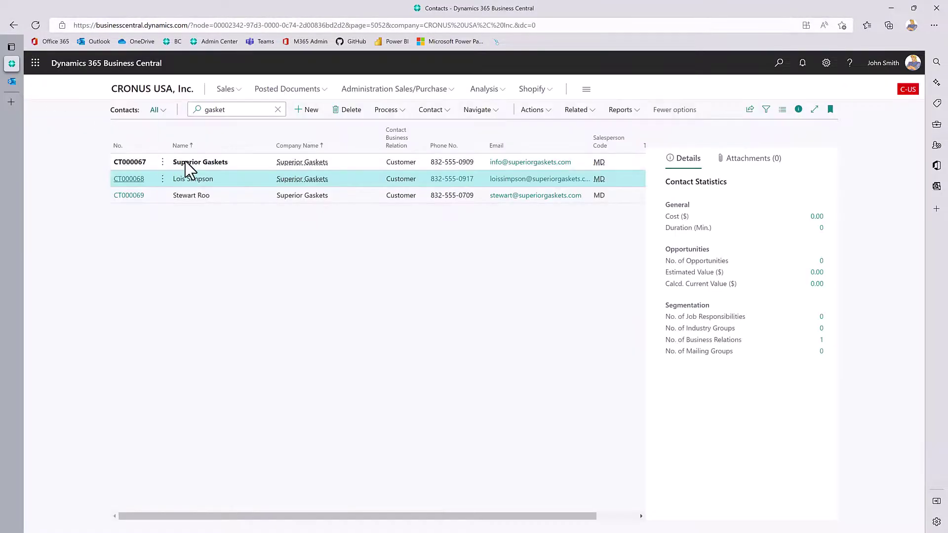
left_click(187, 164)
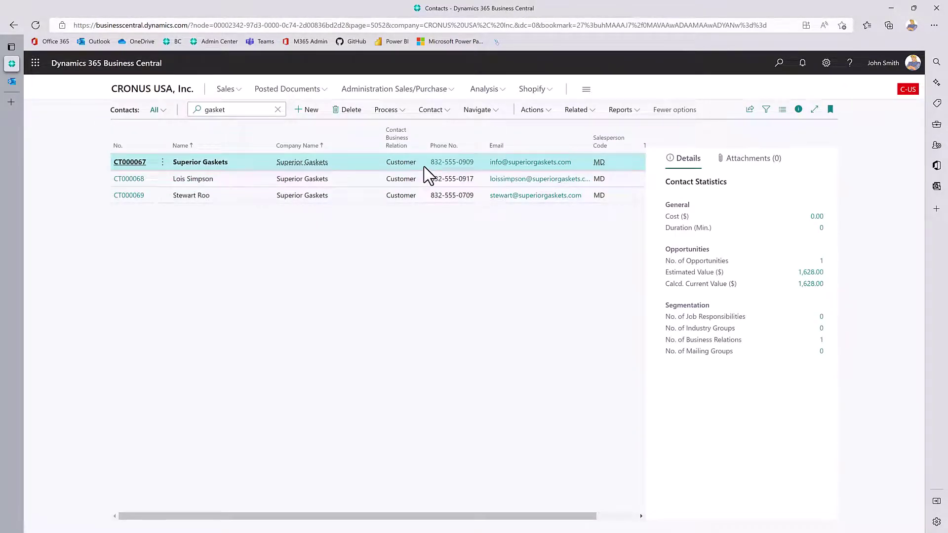
left_click(132, 163)
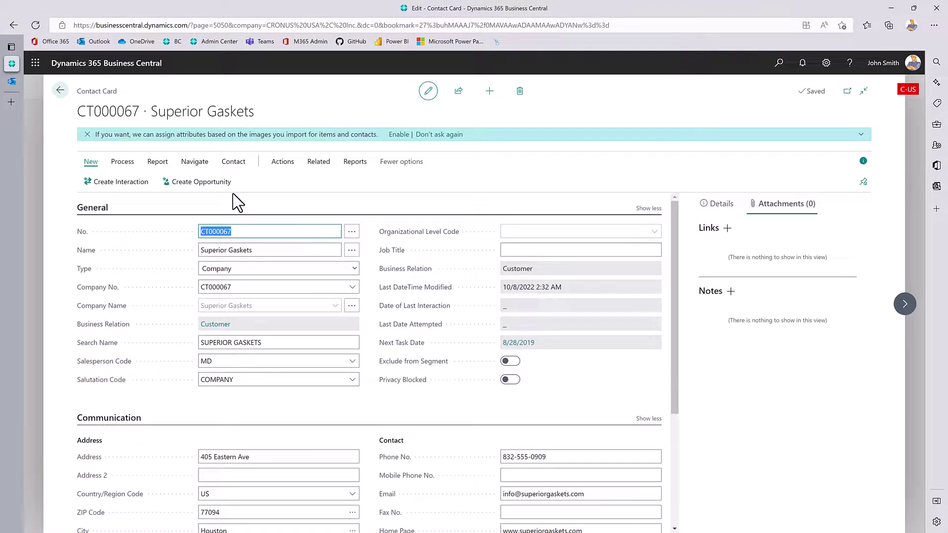
Browse the contact's functions, then navigate to its linked customer C00210 Superior Gaskets.
left_click(120, 161)
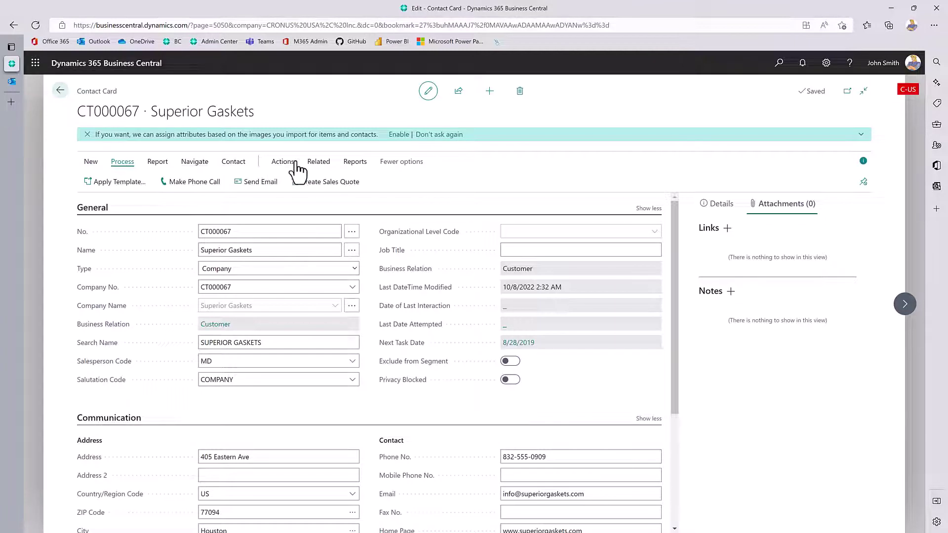
left_click(284, 162)
left_click(101, 183)
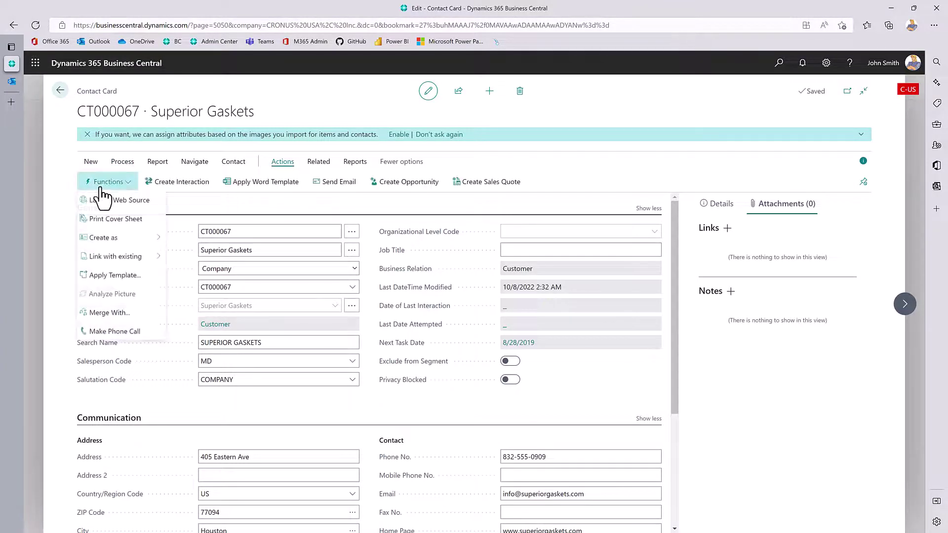
mouse_move(138, 238)
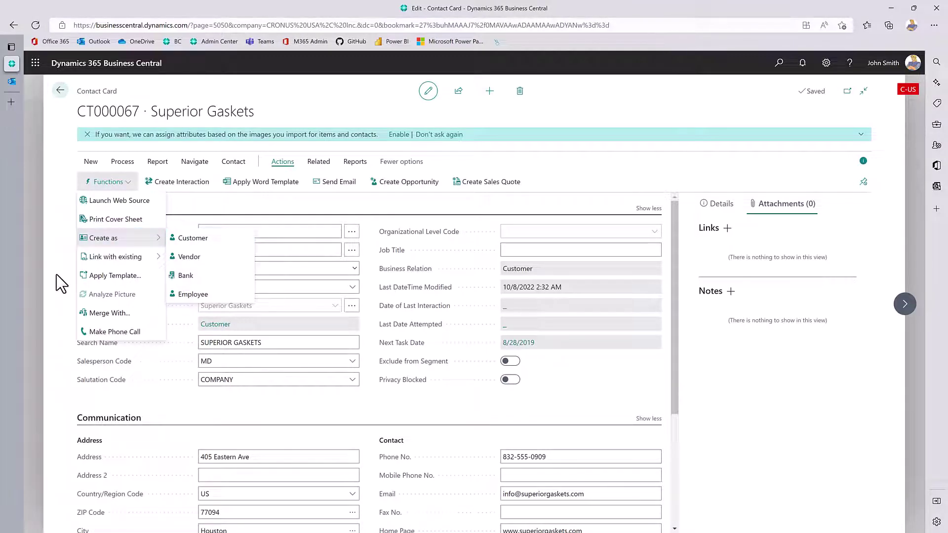
left_click(49, 296)
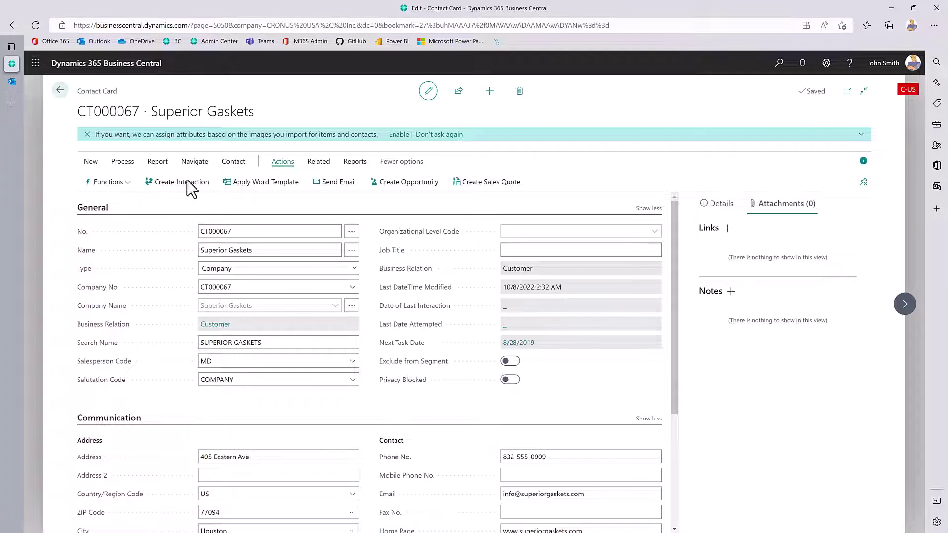
left_click(198, 162)
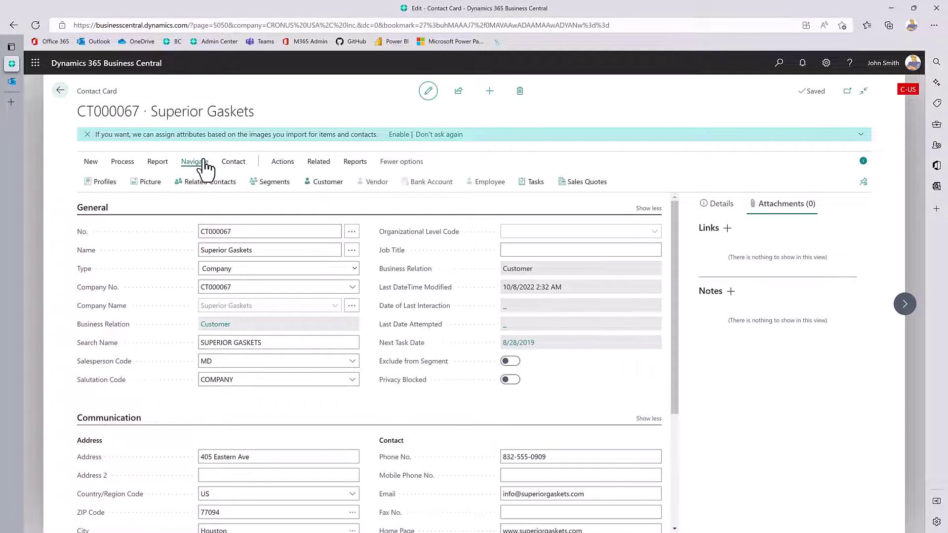
left_click(328, 183)
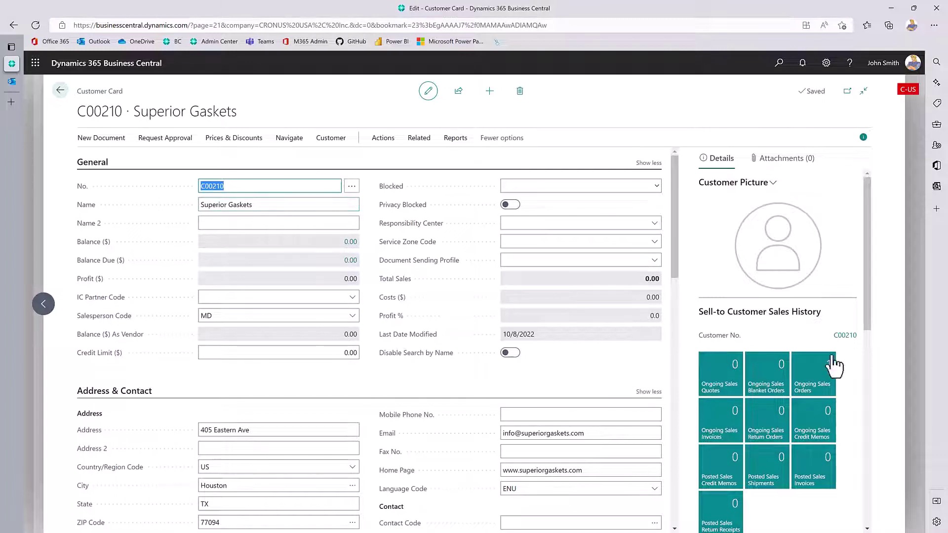
Scroll through customer C00210's card and FactBox, then go back to the gasket-filtered contacts.
scroll(830, 378, "down", 2)
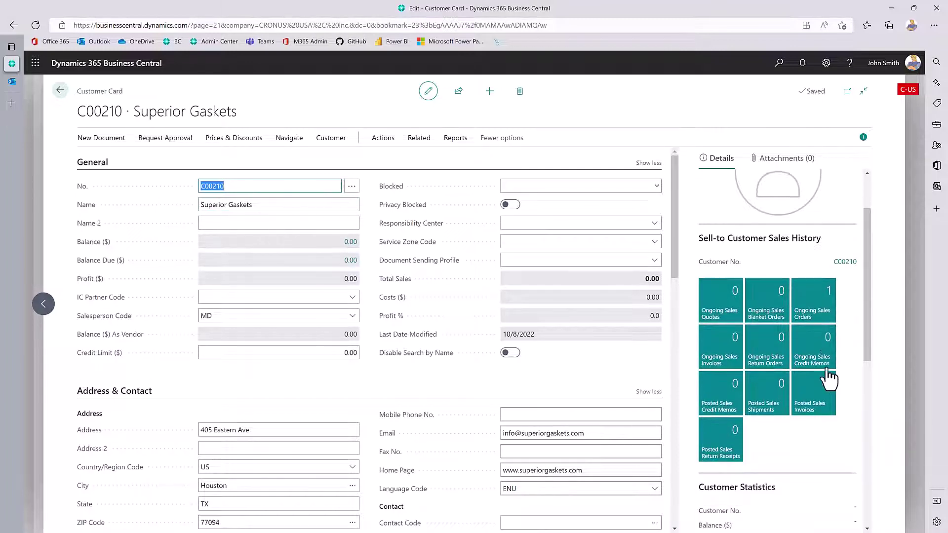
scroll(363, 482, "down", 3)
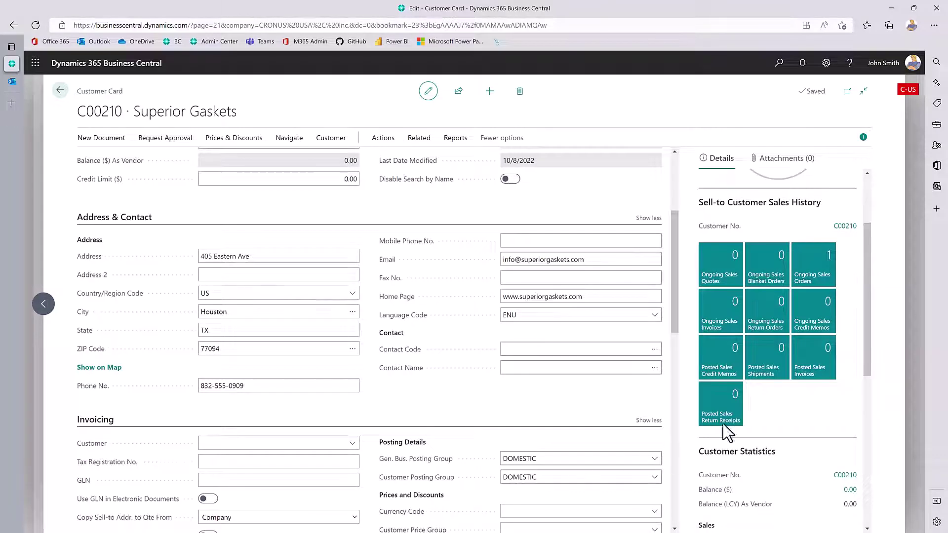
scroll(716, 414, "up", 3)
scroll(237, 197, "up", 4)
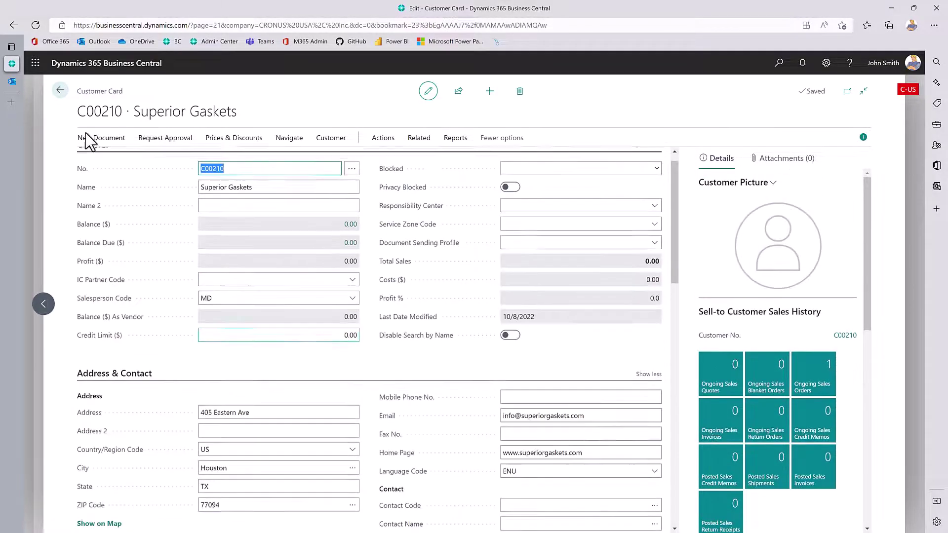
left_click(58, 91)
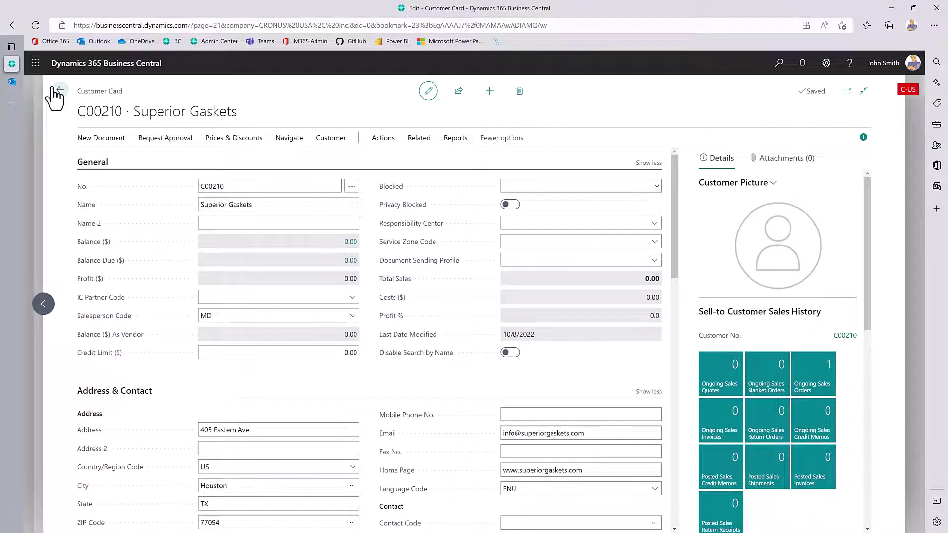
left_click(60, 91)
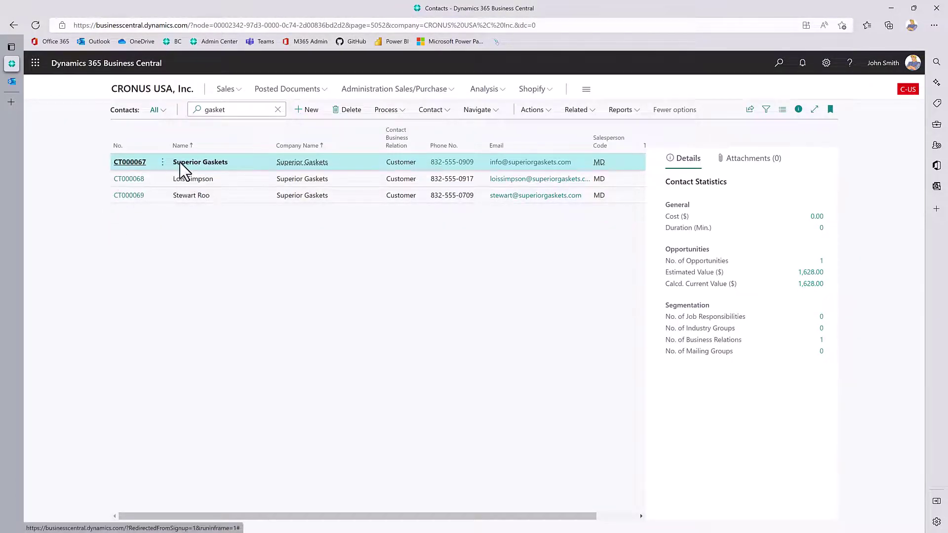
From the CRONUS USA role center, open Opportunities and start a new opportunity card.
left_click(146, 94)
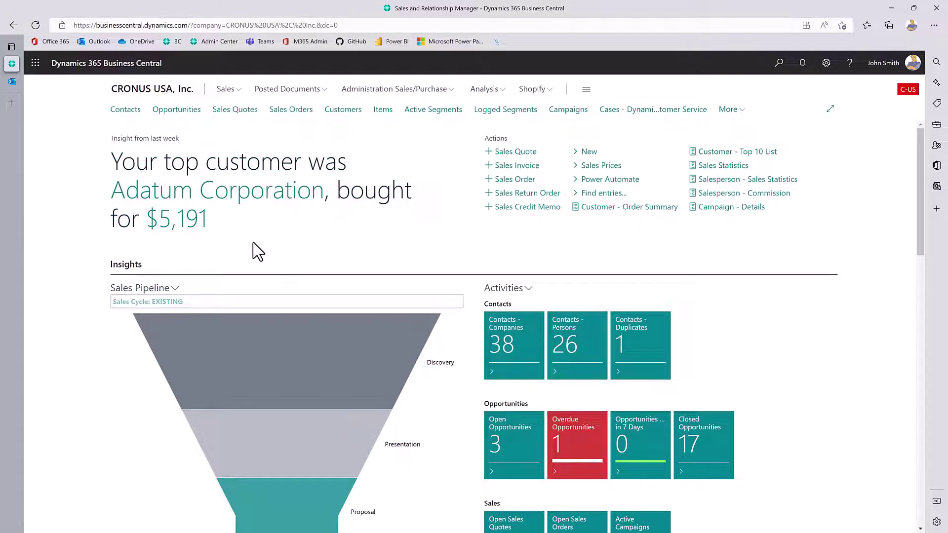
left_click(162, 112)
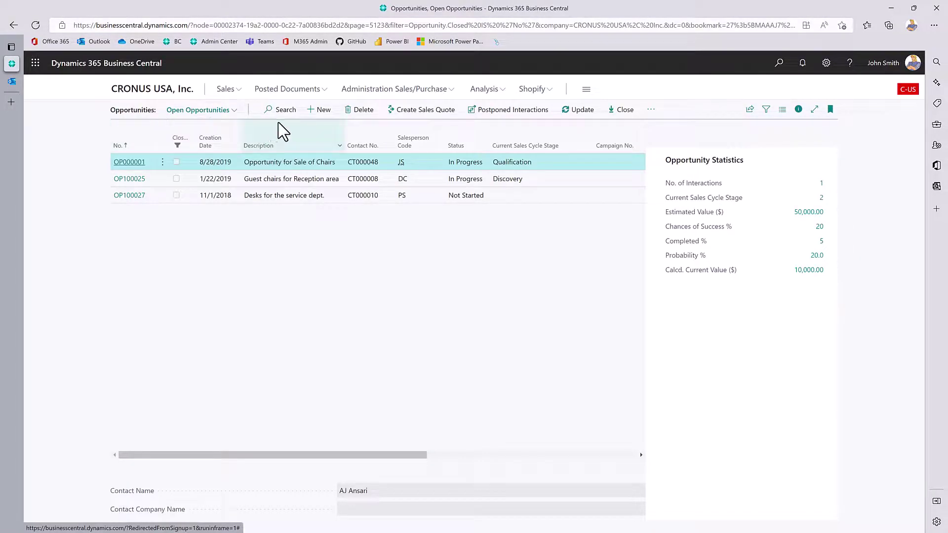
left_click(324, 115)
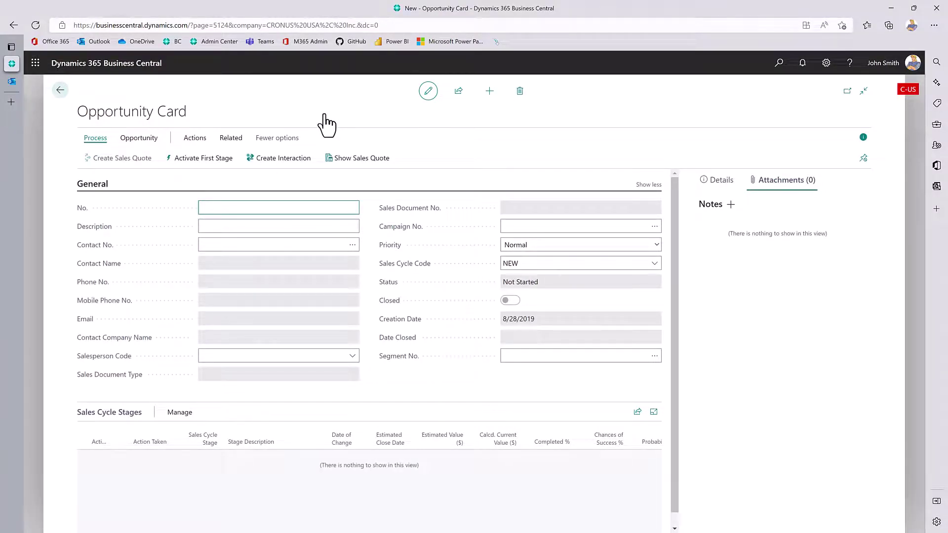
Enter the description Reception Area Office Furniture and clear an invalid contact entry.
left_click(313, 227)
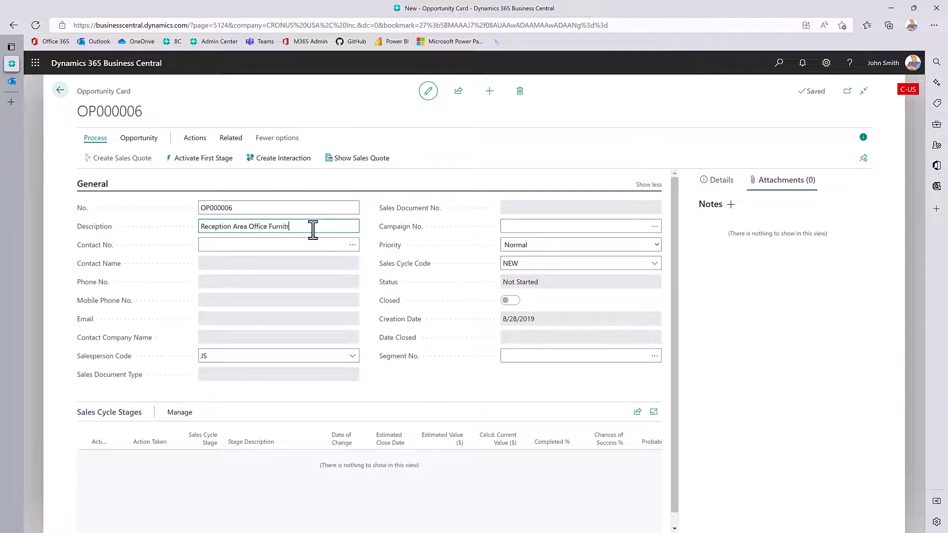
key("Tab")
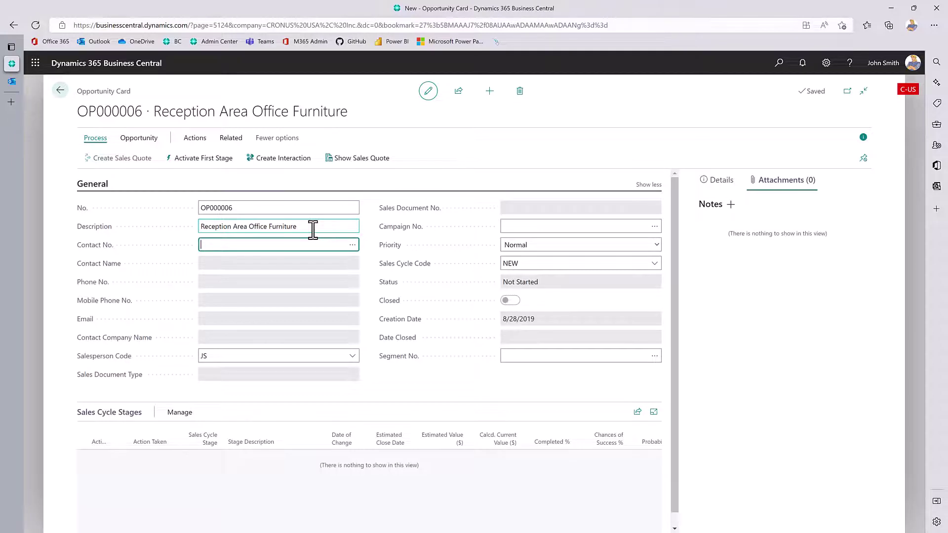
left_click(355, 248)
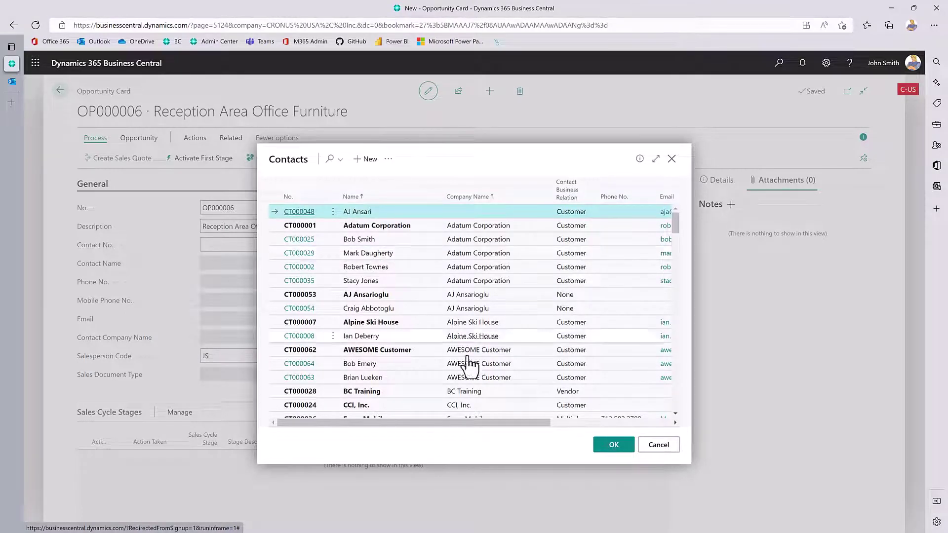
left_click(659, 446)
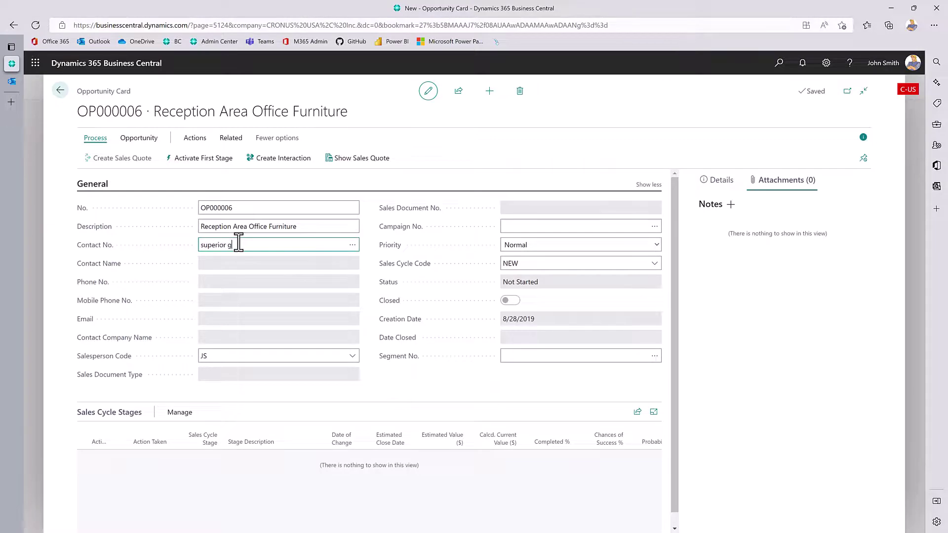
key("Tab")
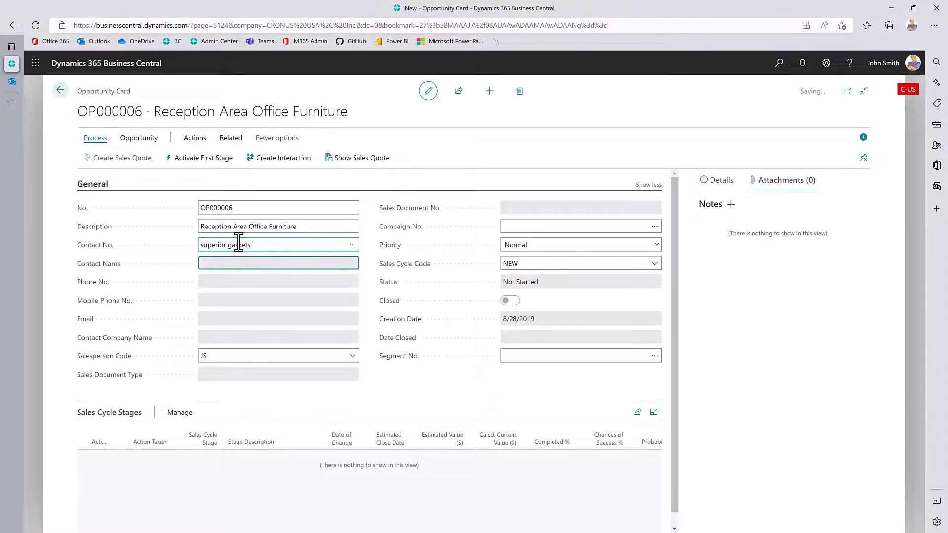
left_click(286, 258)
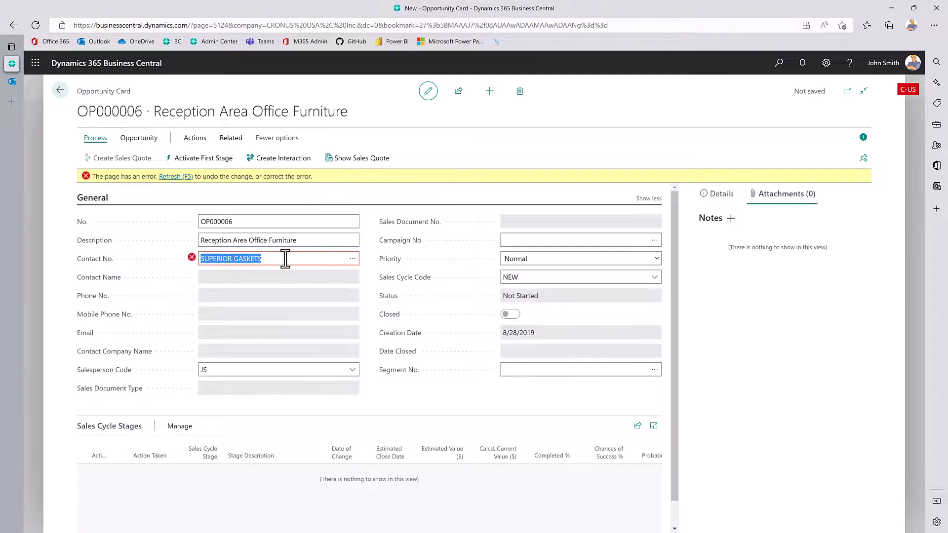
left_click(166, 177)
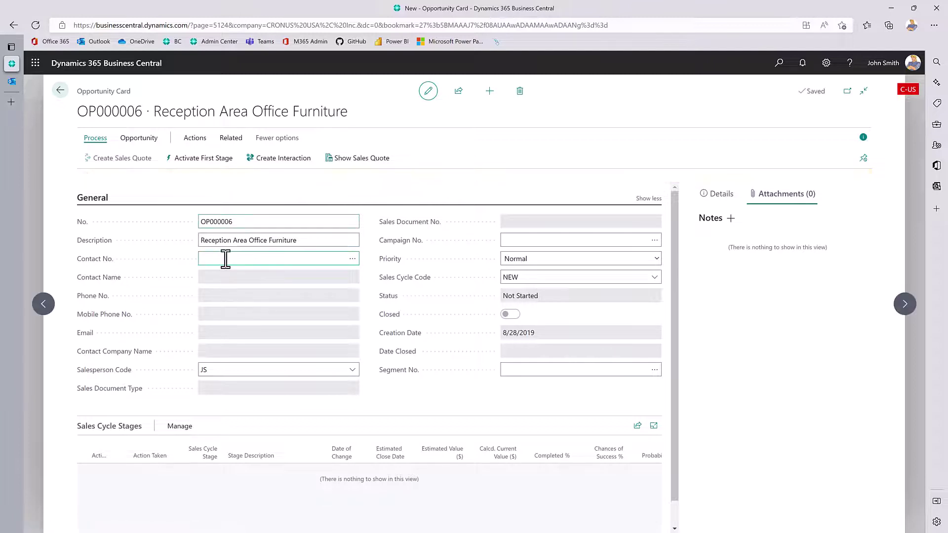
Pick Superior Gaskets, CT000067, as the opportunity's contact from the lookup.
left_click(353, 245)
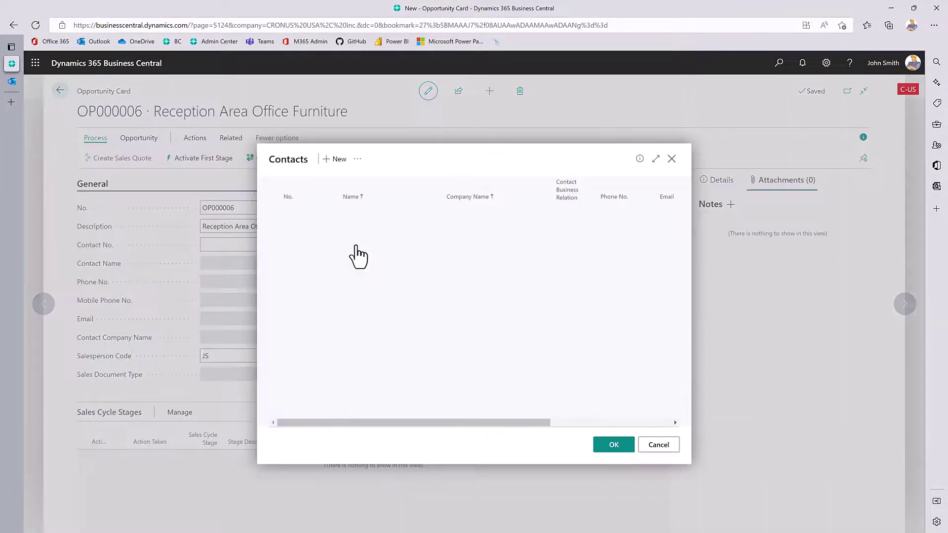
left_click(328, 160)
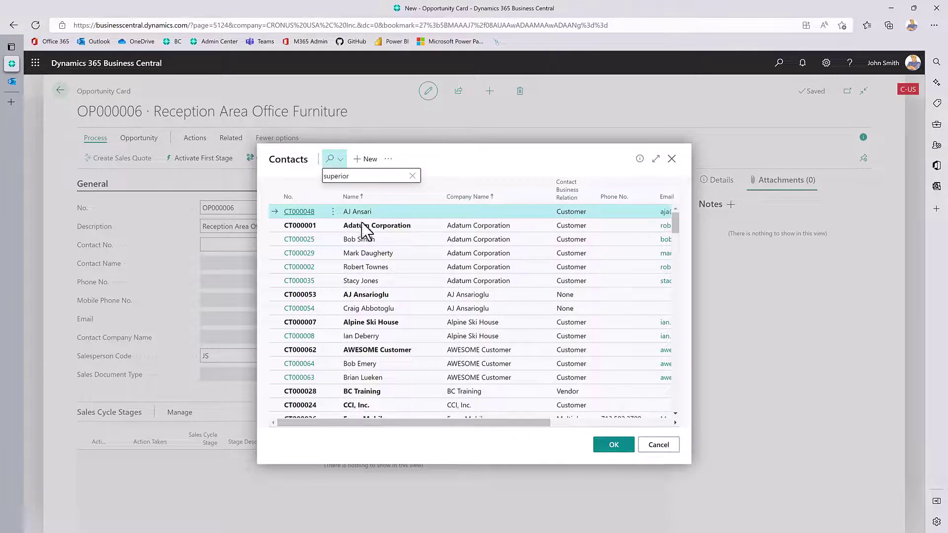
left_click(609, 445)
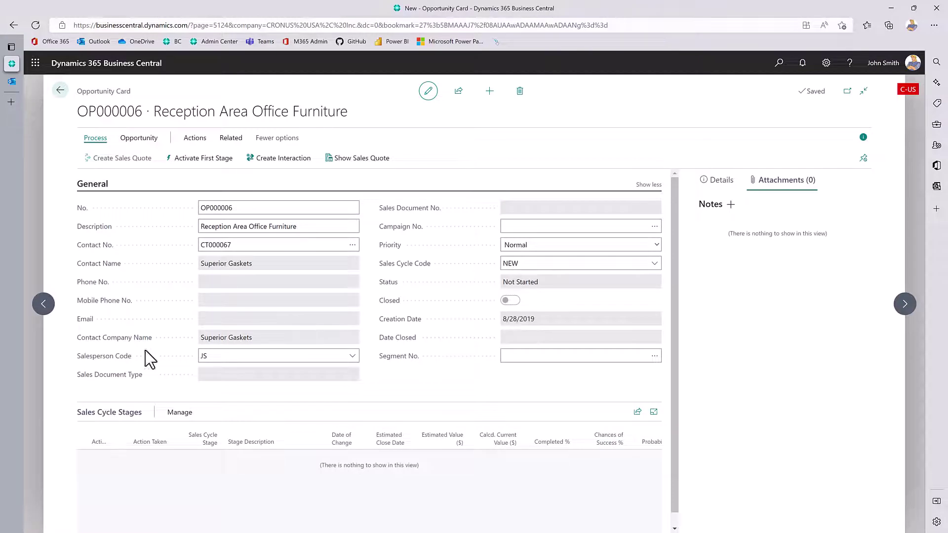
Keep salesperson JS on OP000006 and activate its first sales cycle stage, confirming with Yes.
left_click(355, 357)
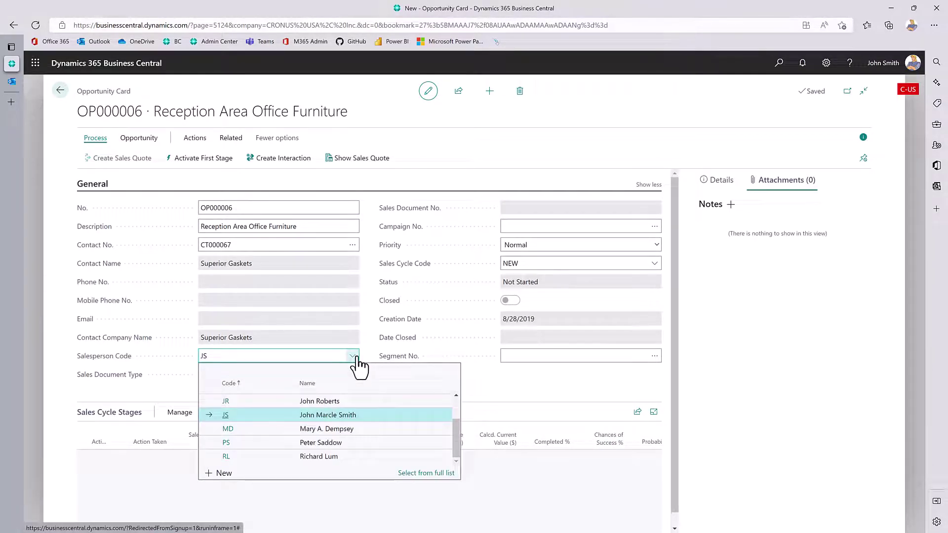
left_click(355, 356)
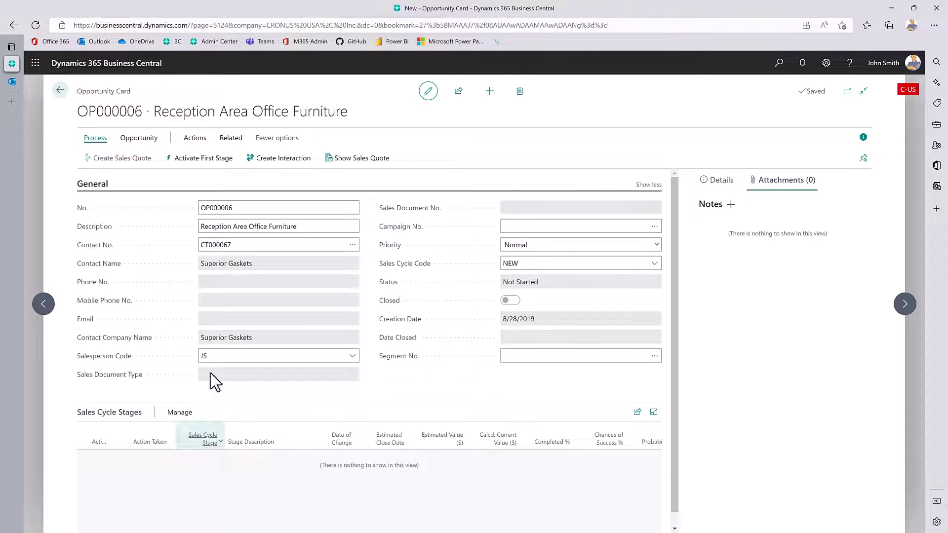
left_click(174, 158)
left_click(511, 326)
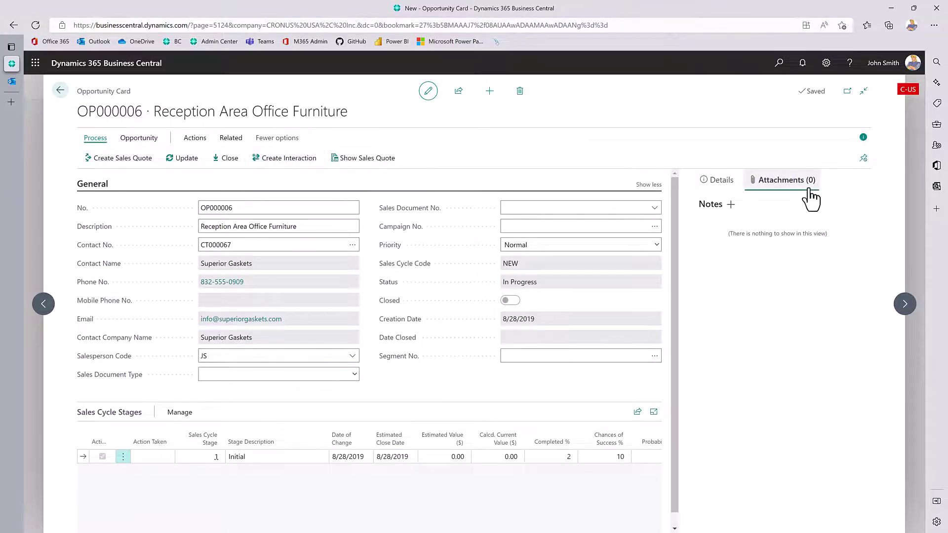
left_click(240, 141)
left_click(195, 142)
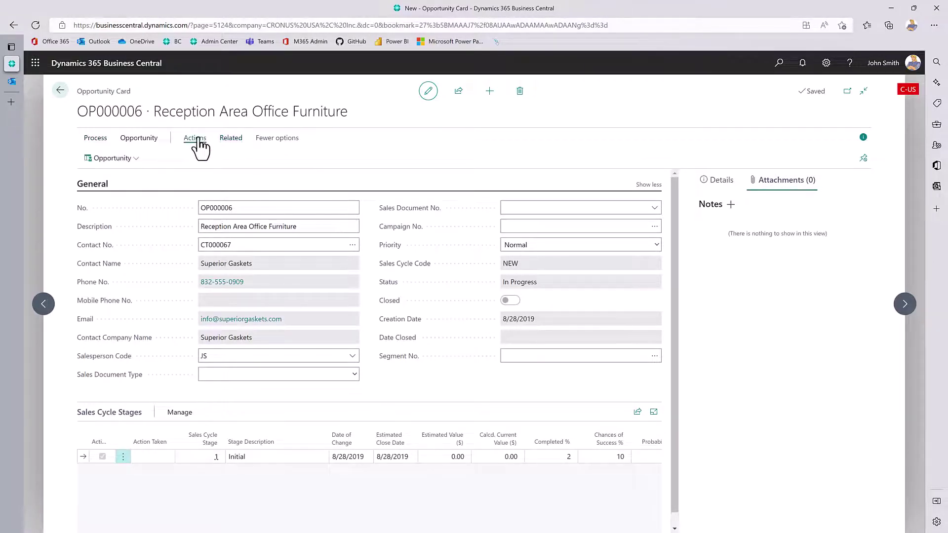
left_click(101, 160)
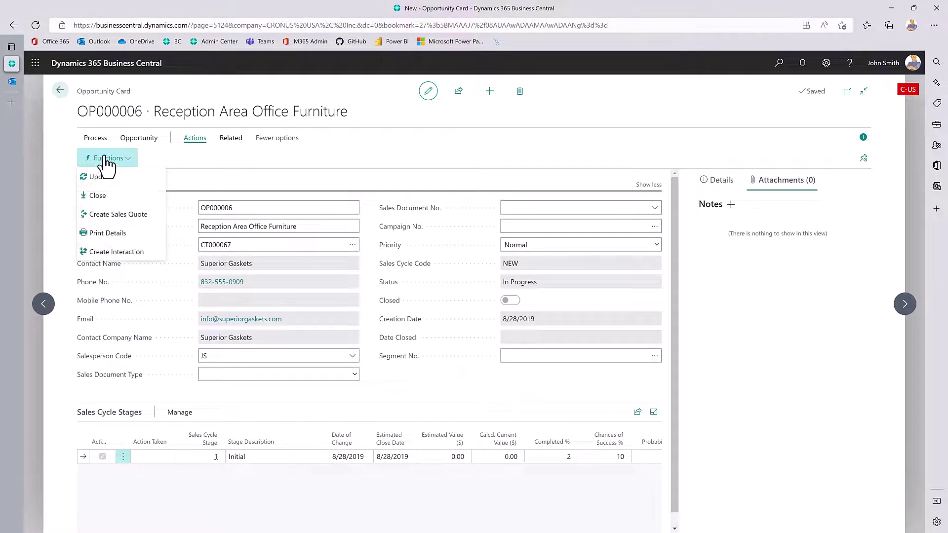
left_click(231, 141)
left_click(118, 159)
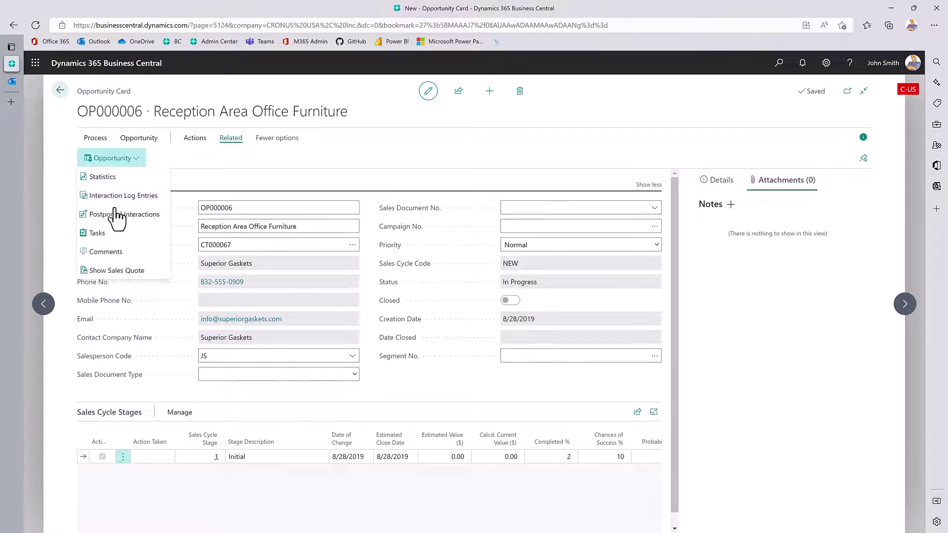
left_click(112, 235)
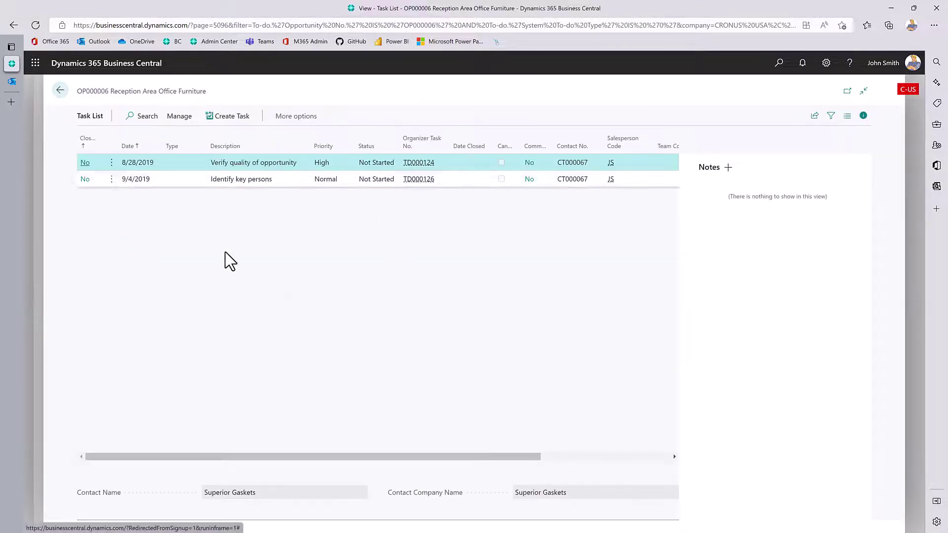
left_click(60, 90)
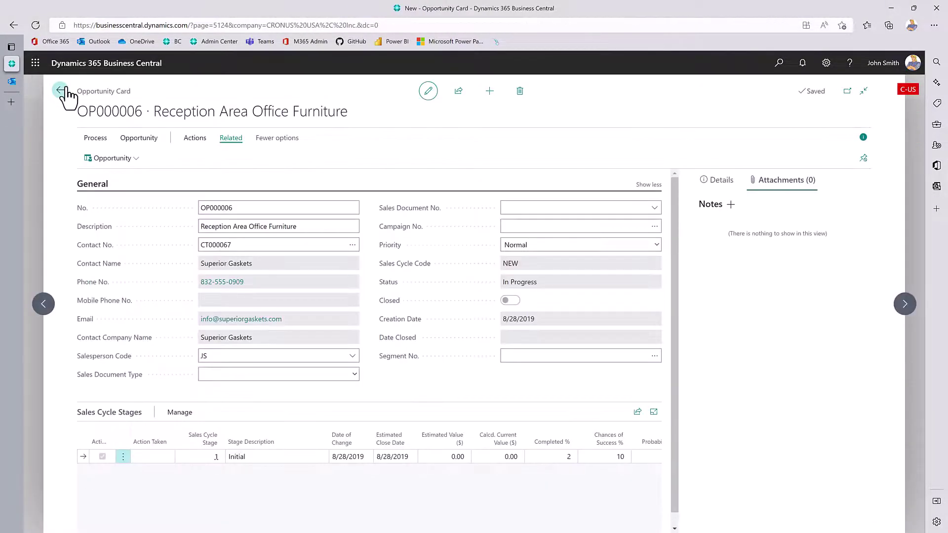
left_click(98, 139)
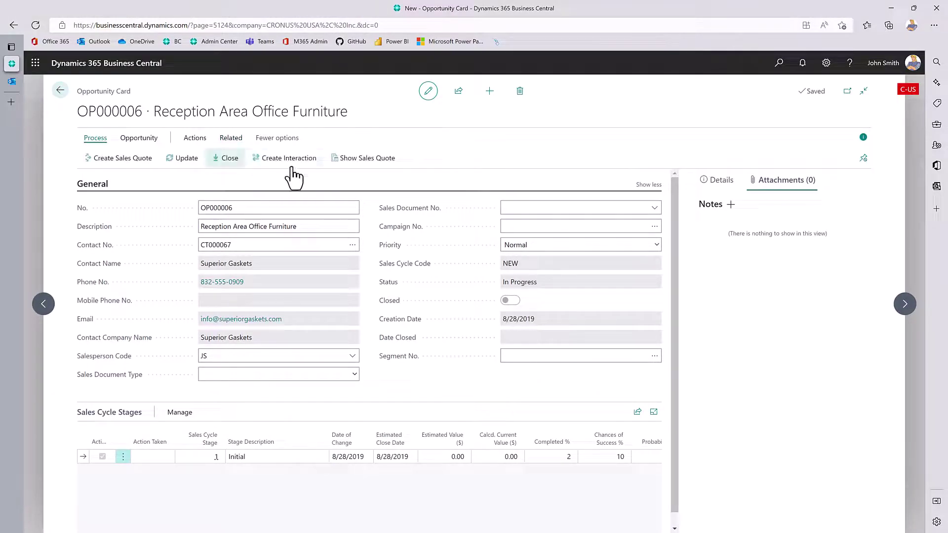
Update OP000006 with action type Next to Qualification, estimated sales value 1900.
left_click(178, 164)
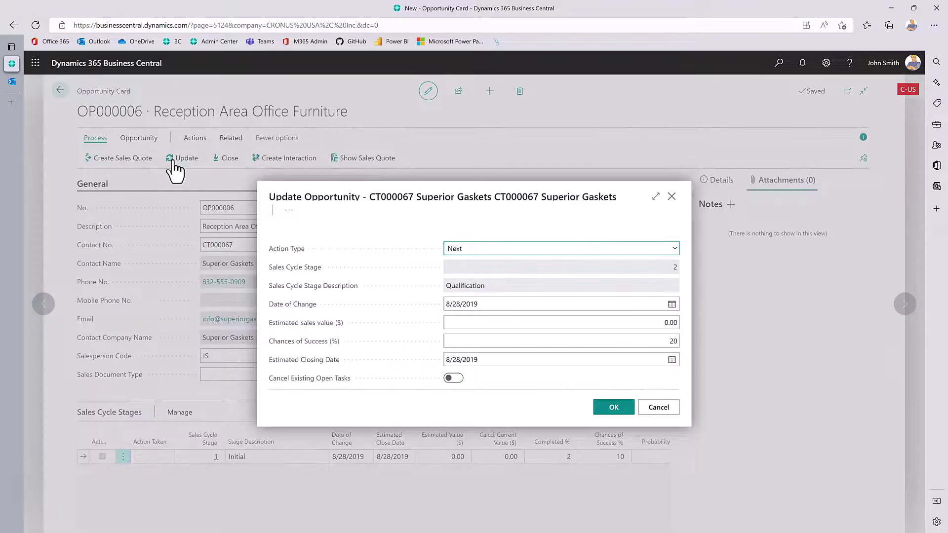
left_click(504, 249)
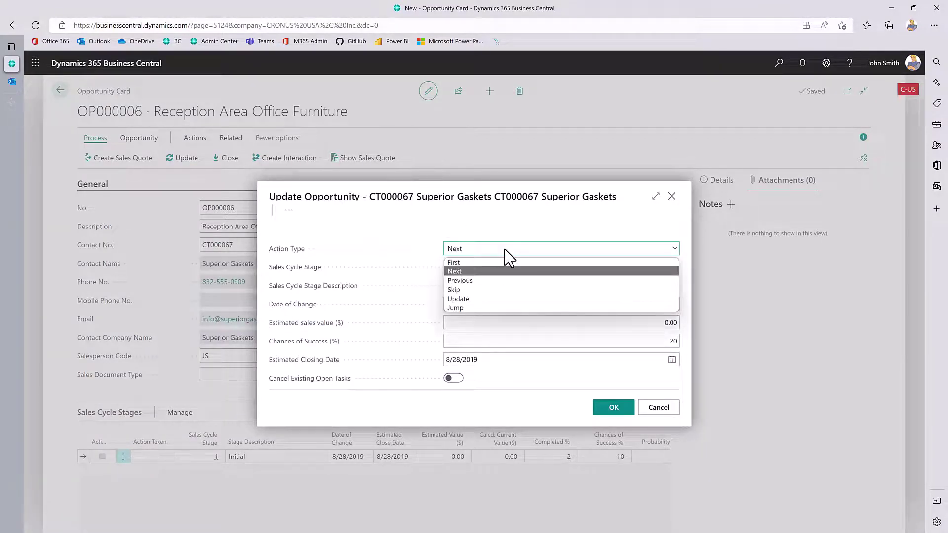
left_click(505, 250)
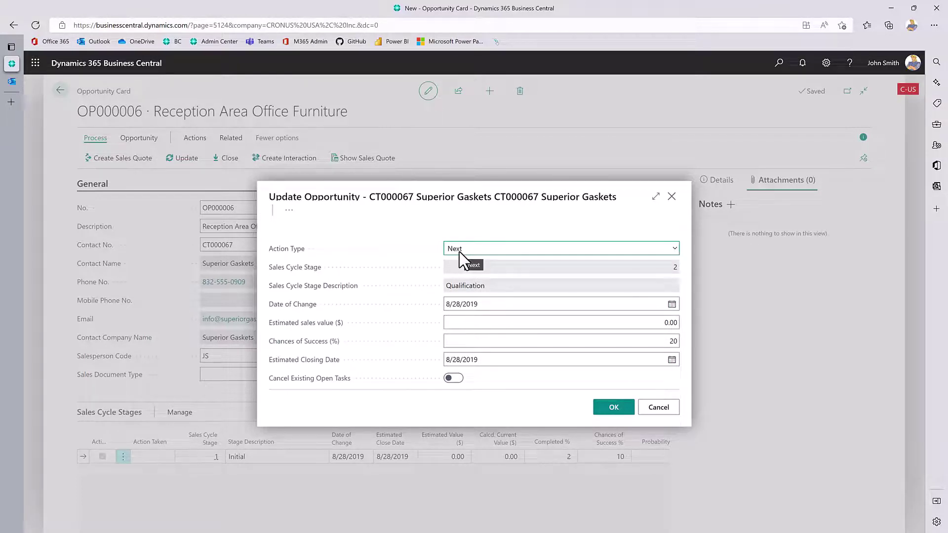
left_click(666, 323)
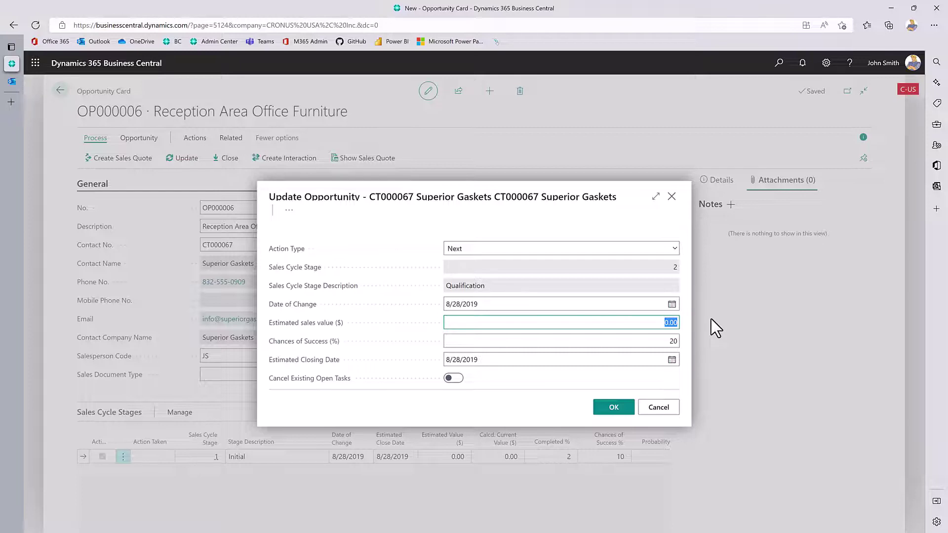
type("1900")
key("Tab")
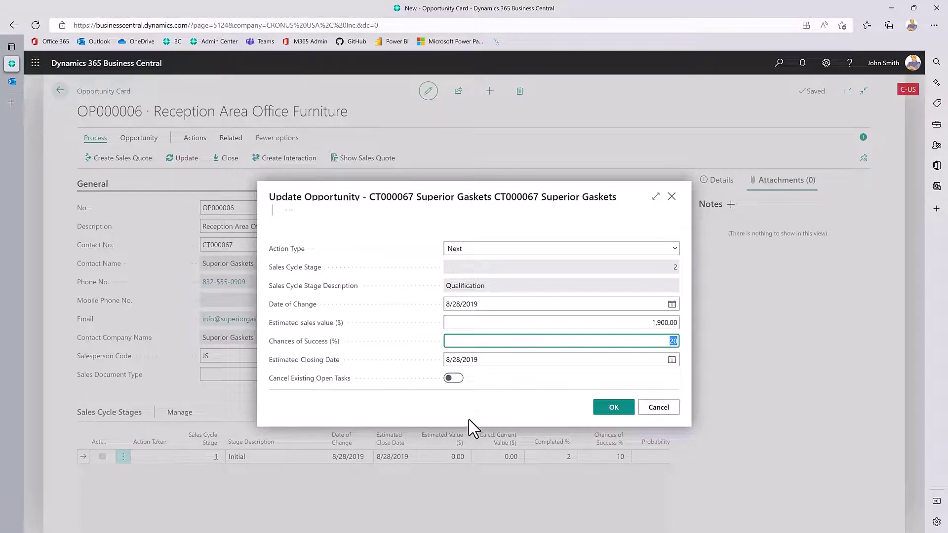
left_click(602, 412)
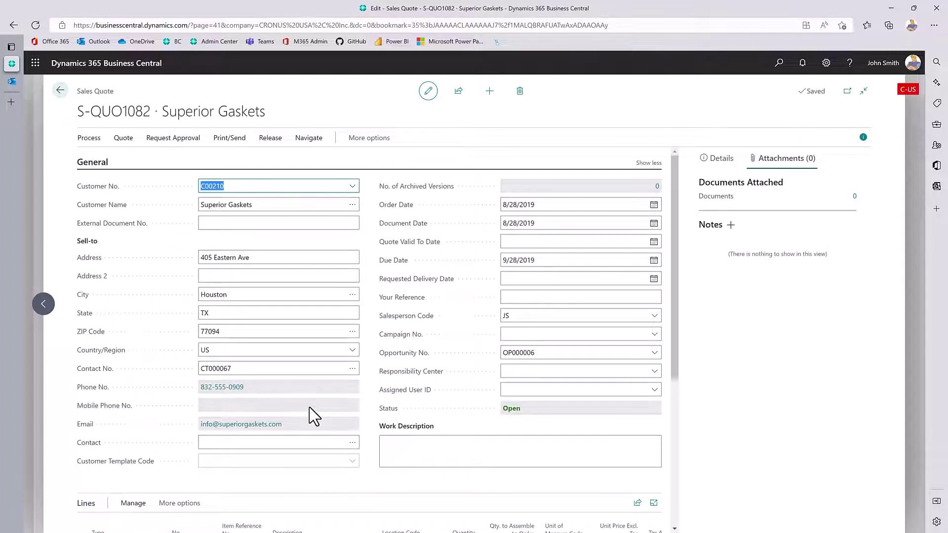
Add a quote line for item 1988-S (SEOUL Guest Chair, red) with quantity 10.
scroll(311, 416, "down", 4)
left_click(195, 373)
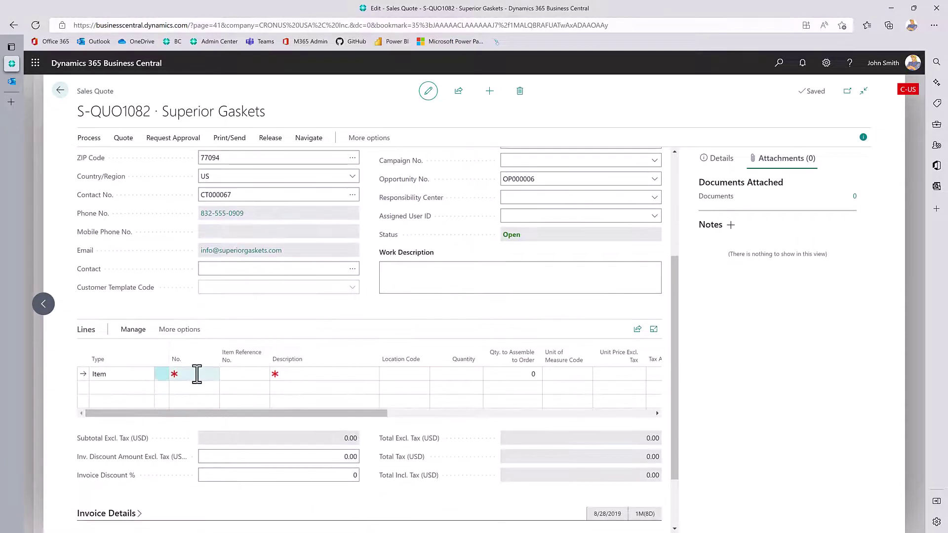
type("1988-")
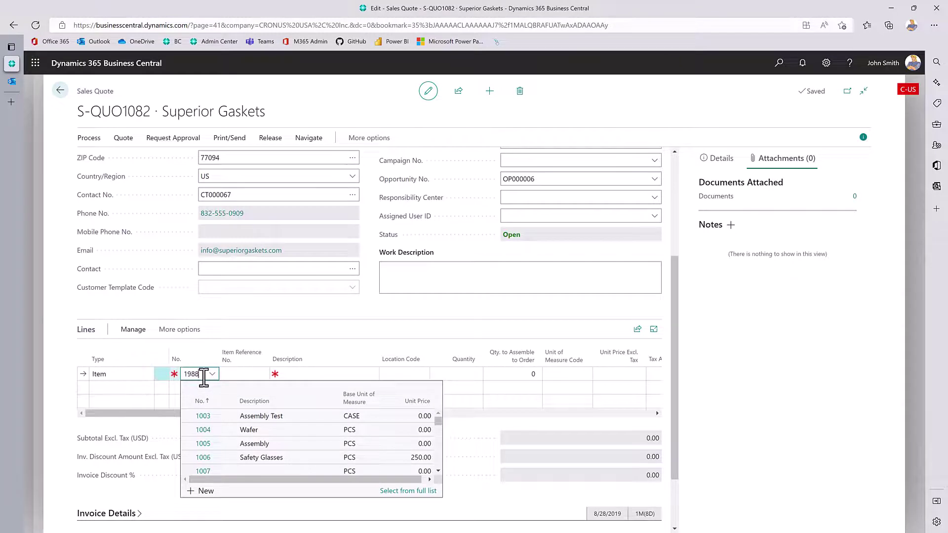
type("S")
key("Tab")
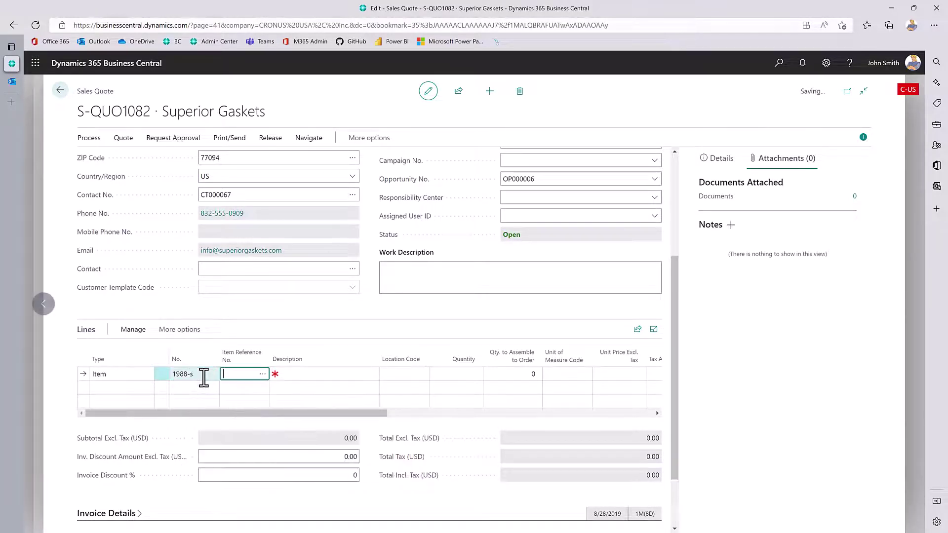
key("Tab")
key("Tab")
key("Tab")
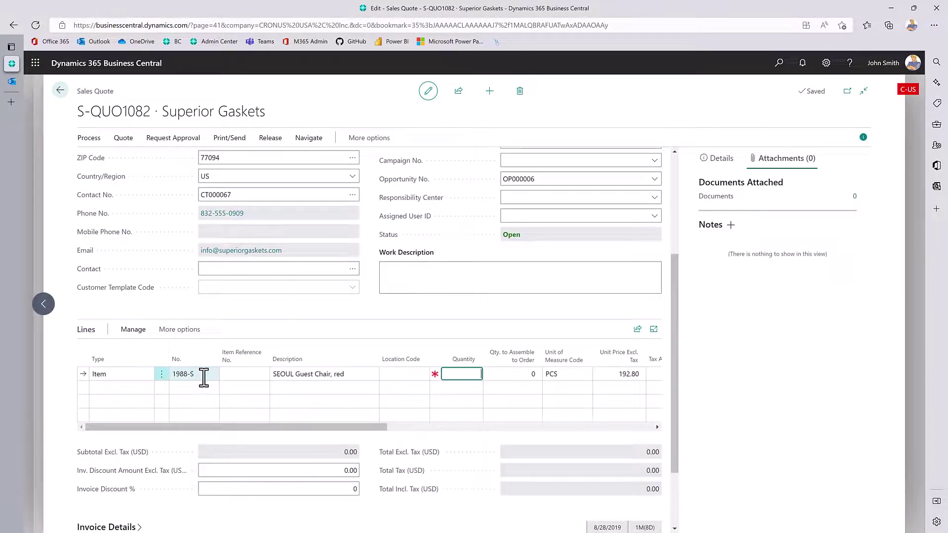
type("10")
key("Tab")
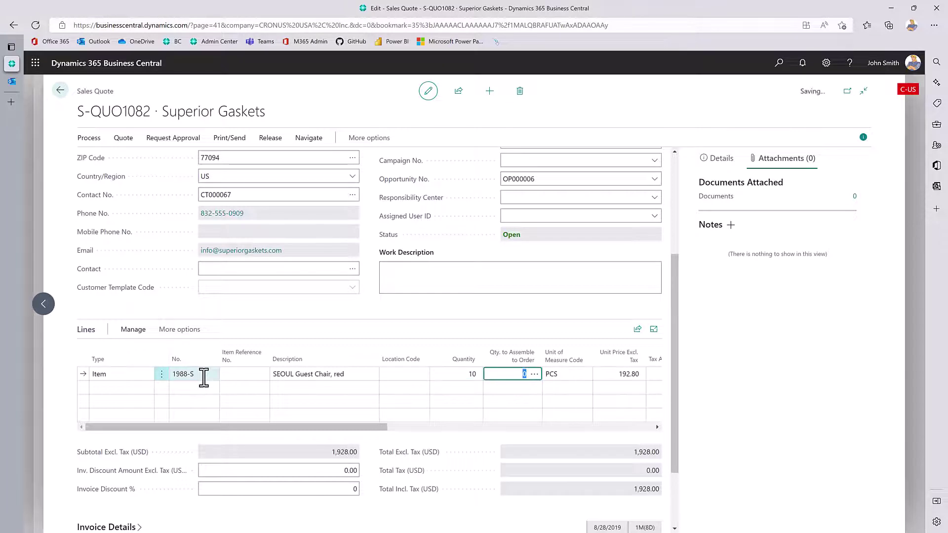
left_click_drag(237, 430, 390, 437)
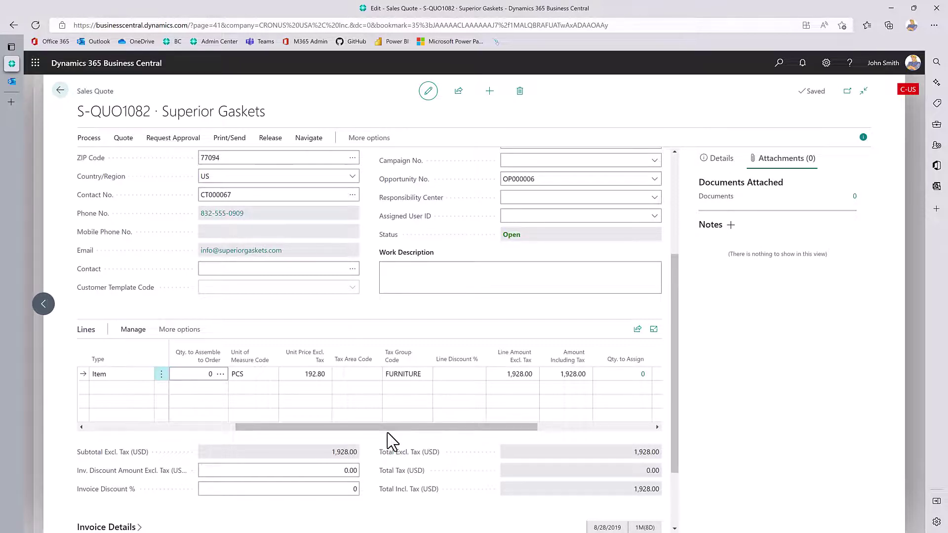
Give the chair line a 1% line discount, bringing the quote total to 1,908.72.
left_click(455, 381)
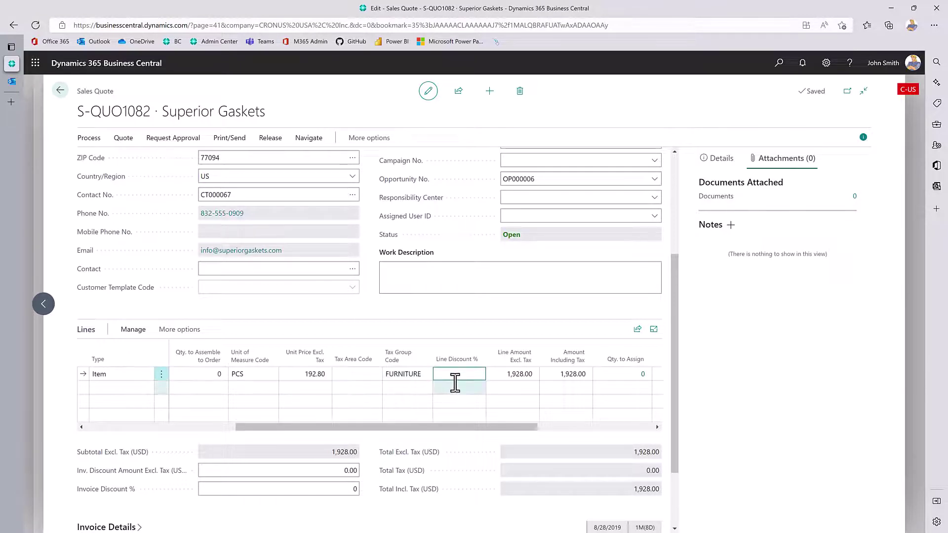
type("1")
key("Tab")
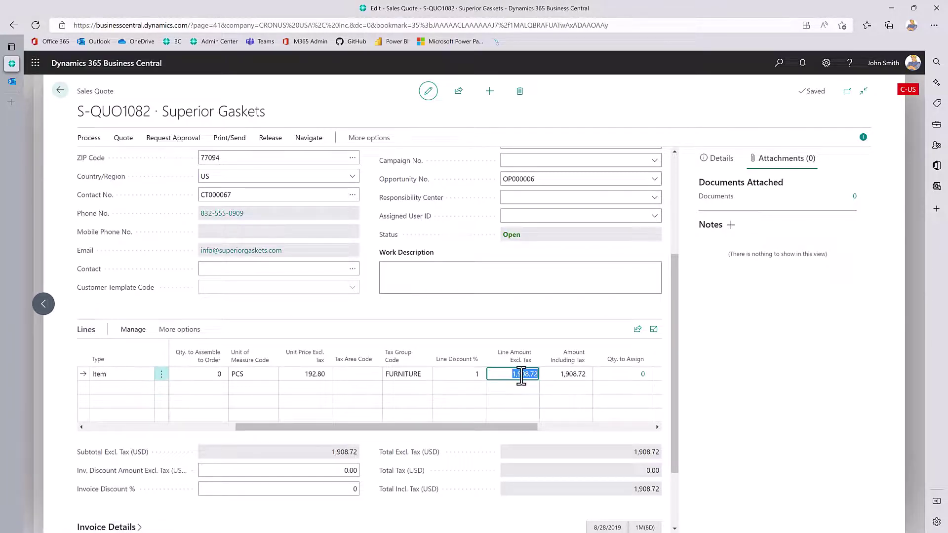
left_click_drag(455, 428, 227, 431)
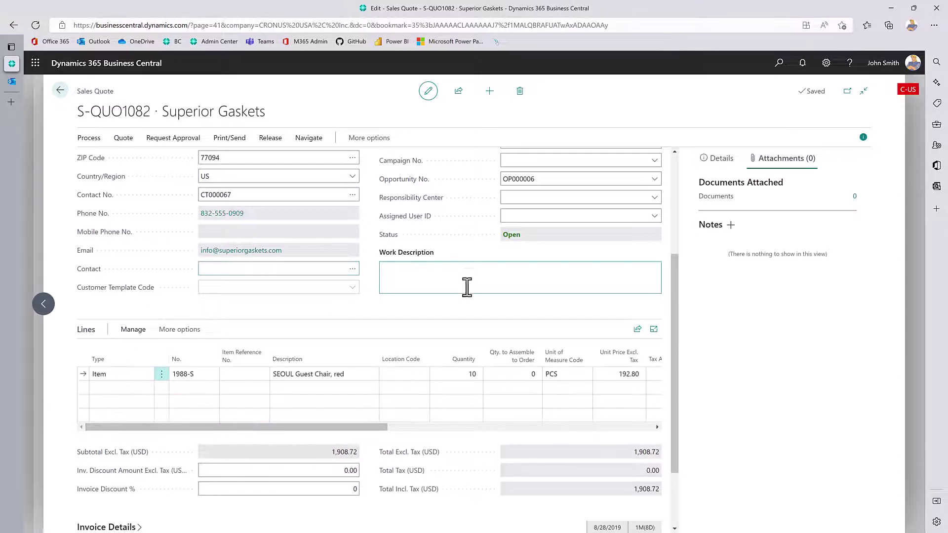
scroll(466, 285, "up", 3)
scroll(298, 285, "up", 1)
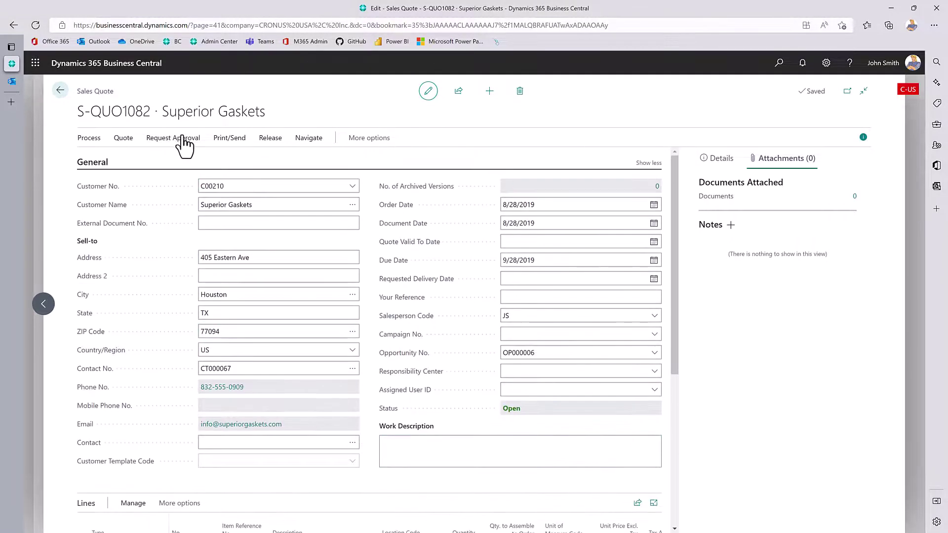
Check the Print/Send options, view linked quote S-QUO1082, then return to opportunity OP000006.
left_click(230, 139)
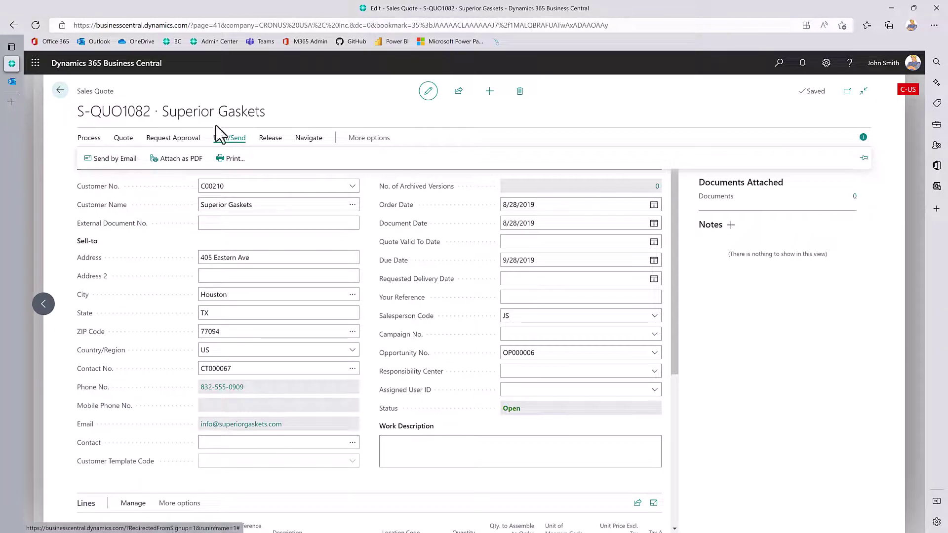
left_click(59, 91)
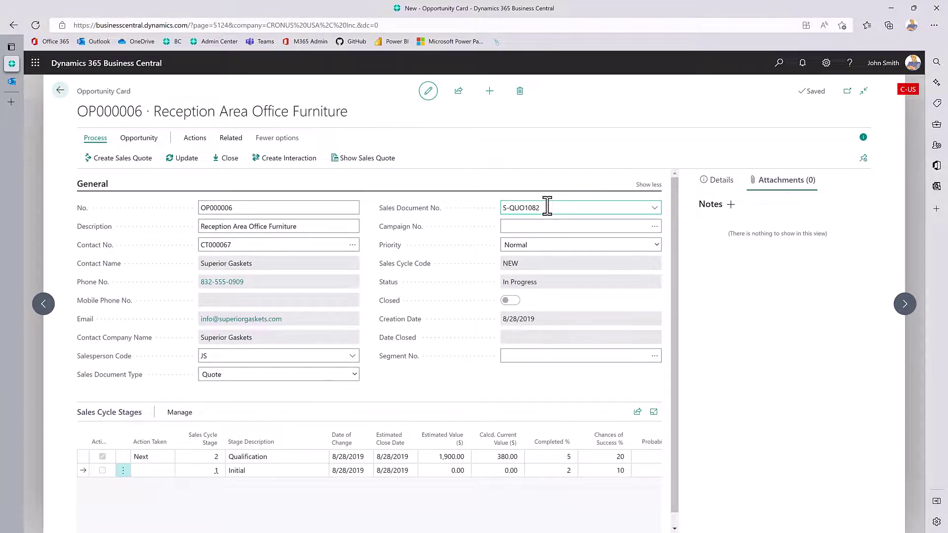
left_click(347, 157)
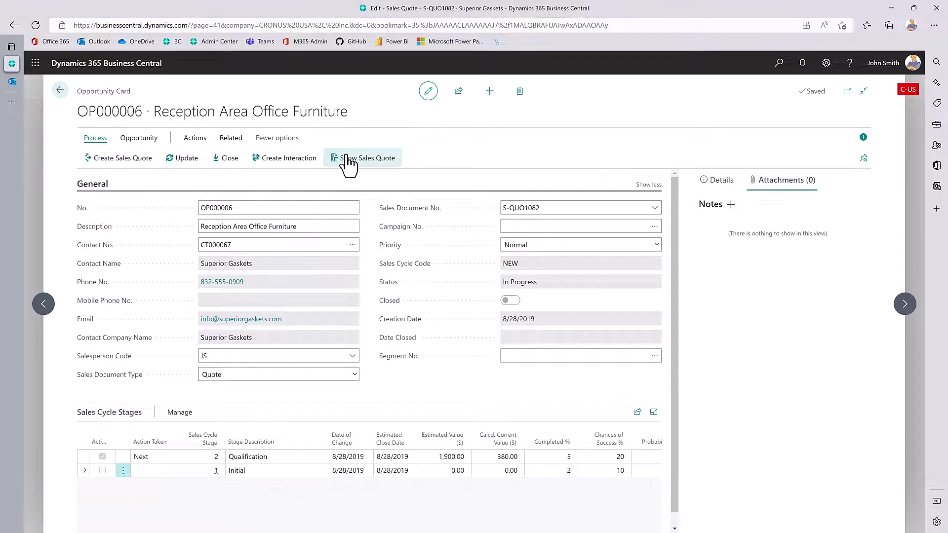
left_click(349, 160)
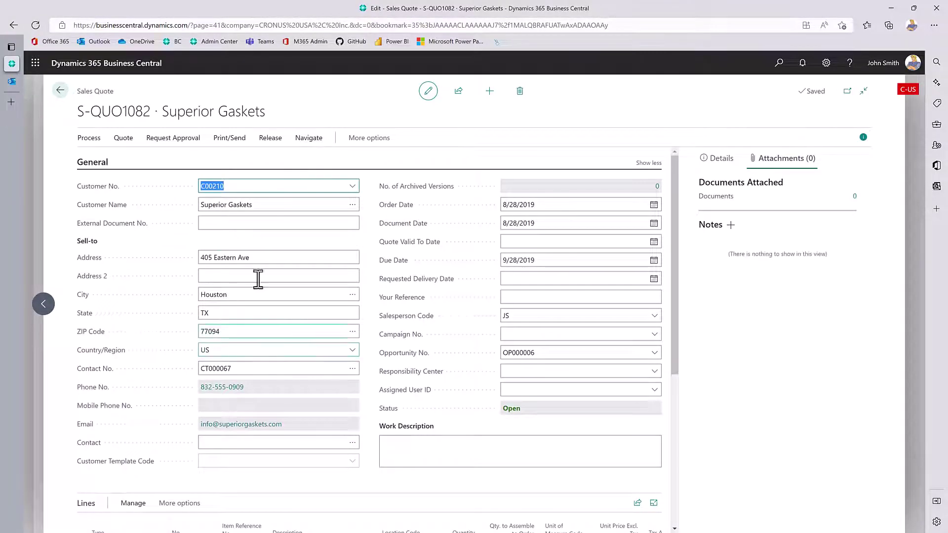
left_click(59, 90)
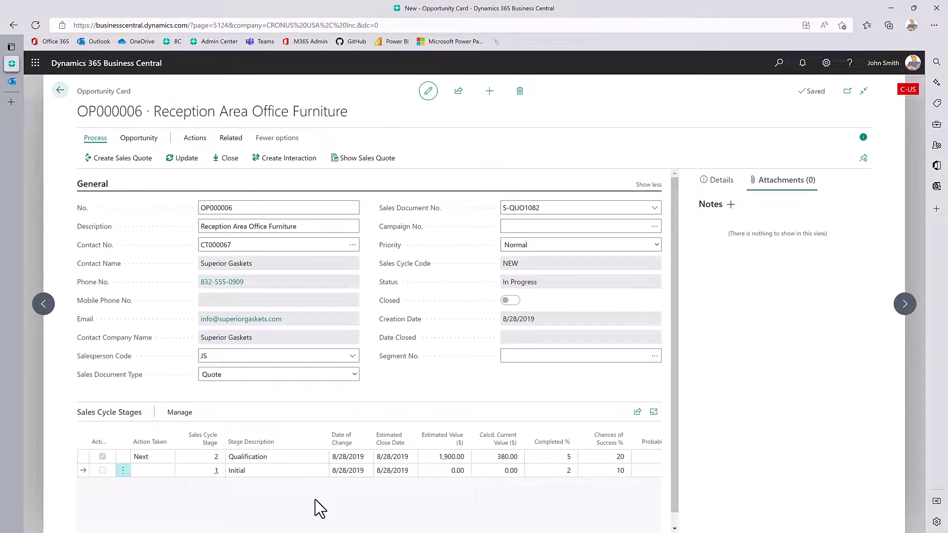
Move OP000006 to the Presentation stage at estimated value 1,908.72 with 50% chance.
left_click(183, 158)
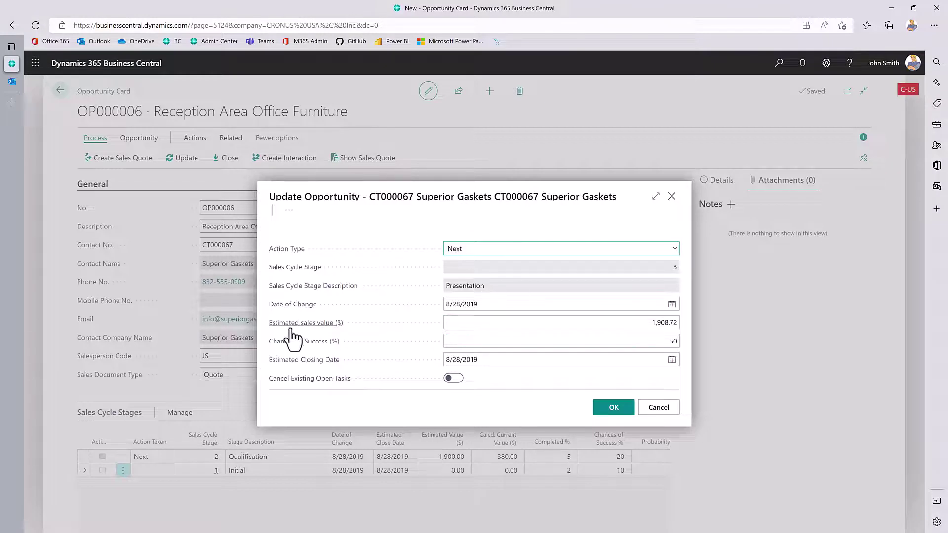
mouse_move(298, 330)
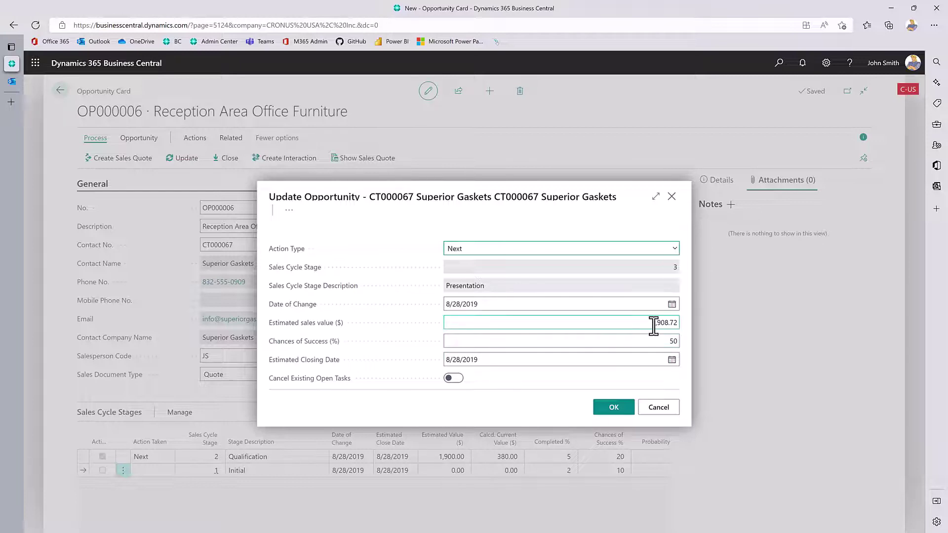
left_click(681, 324)
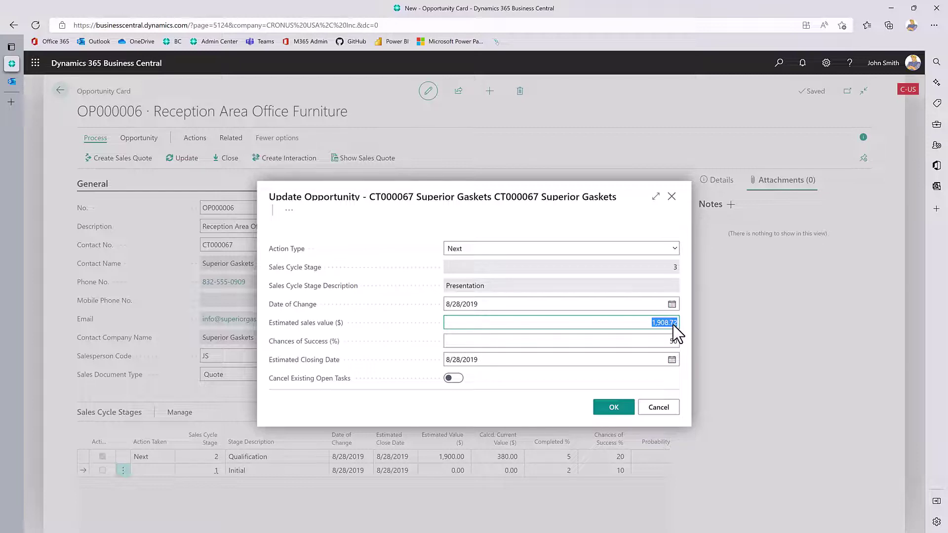
left_click(616, 409)
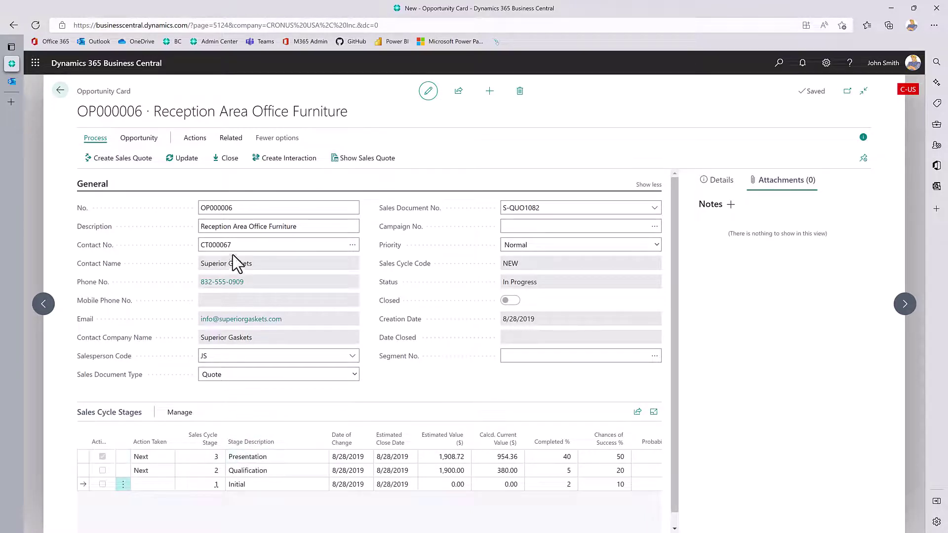
Close OP000006 as Won with closing code PRICE_W (Best price), then review the Won stage line.
left_click(225, 159)
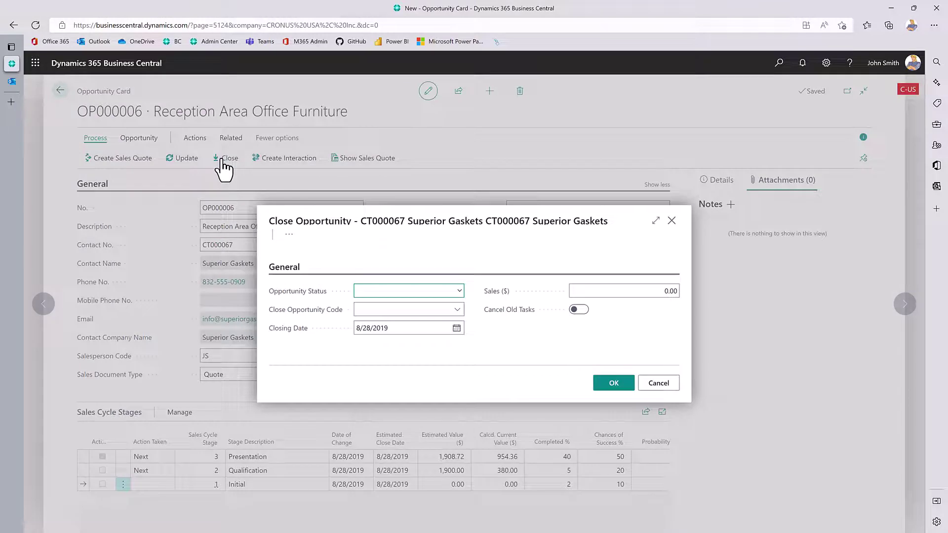
left_click(461, 295)
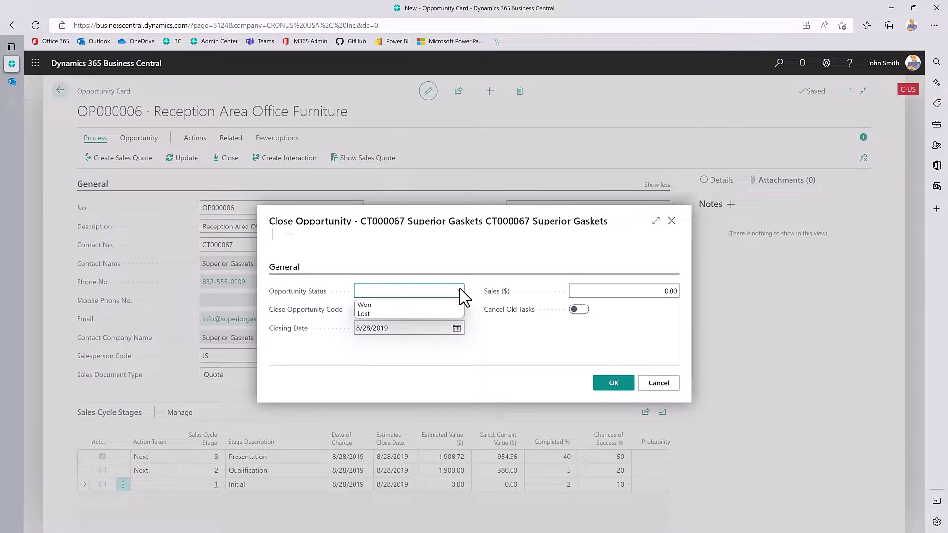
left_click(387, 304)
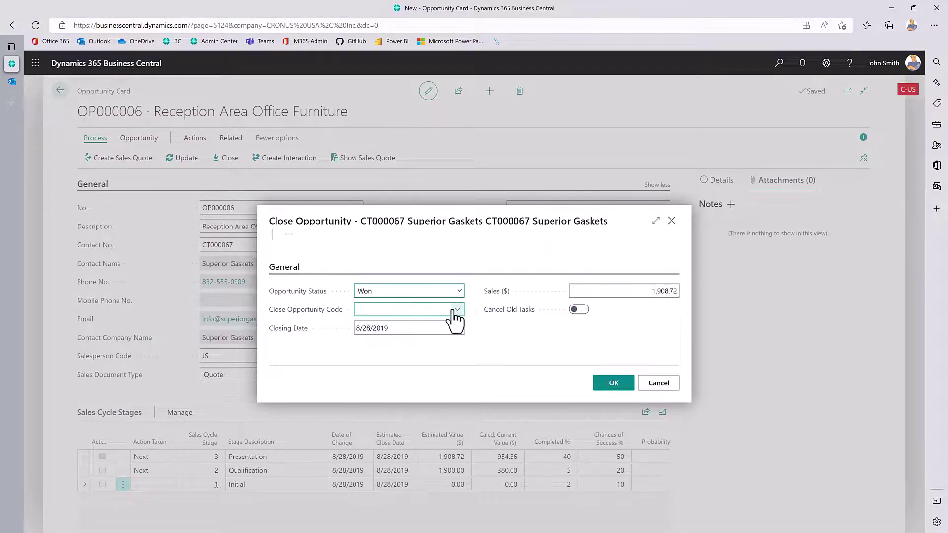
left_click(455, 310)
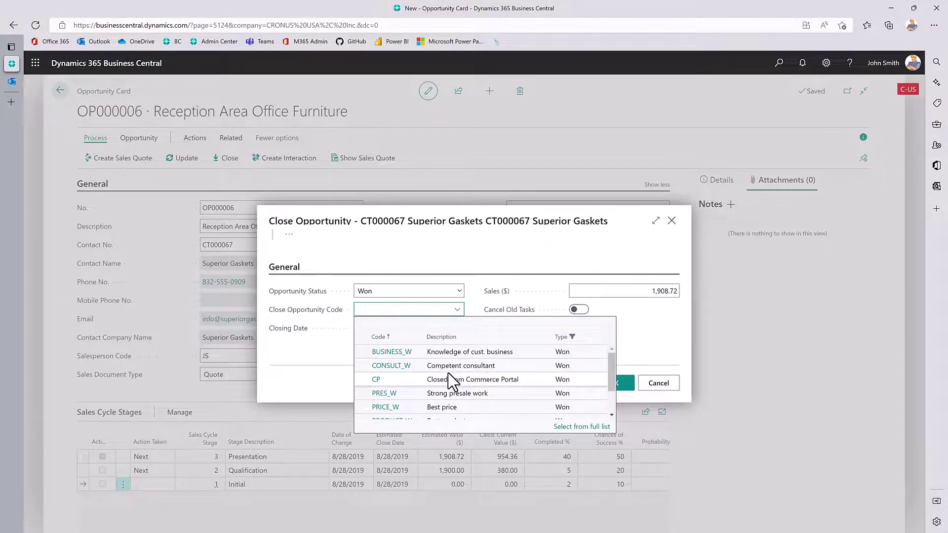
scroll(452, 383, "down", 3)
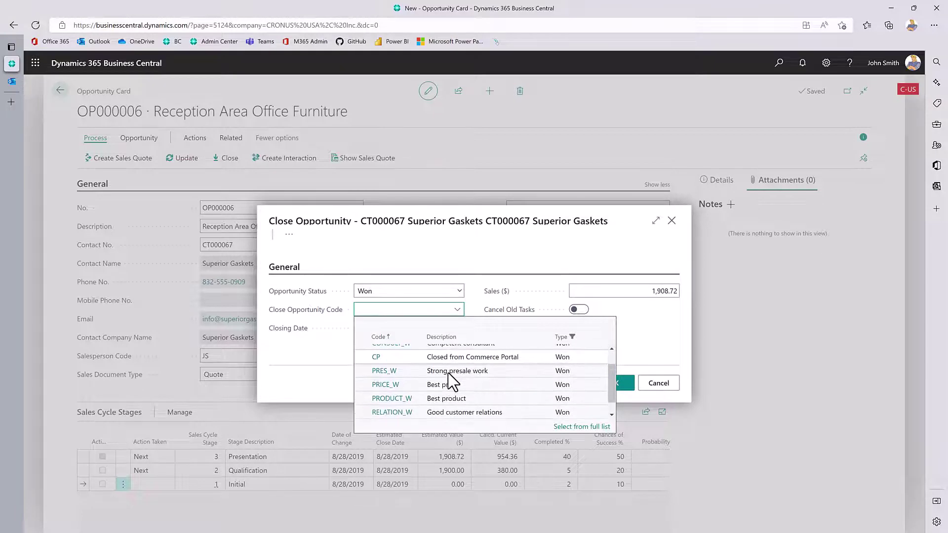
scroll(452, 382, "down", 1)
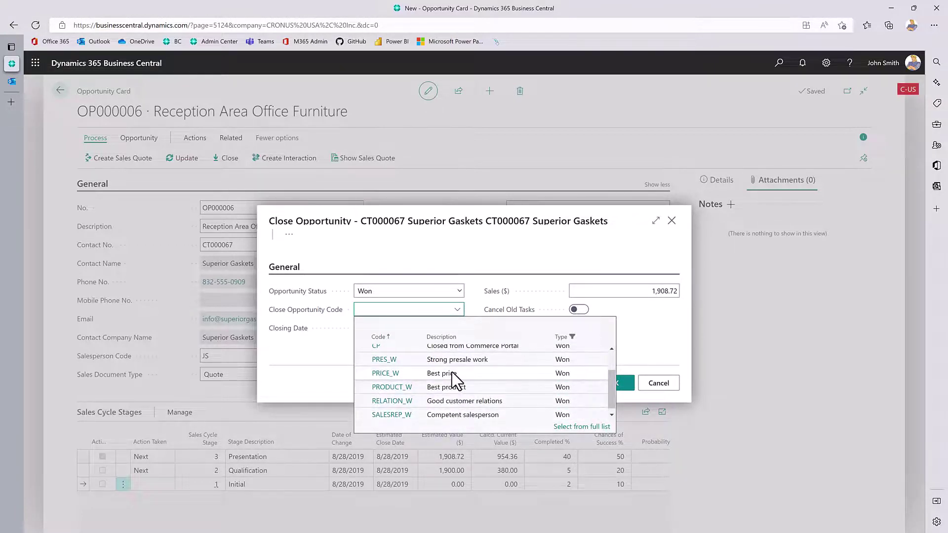
left_click(451, 375)
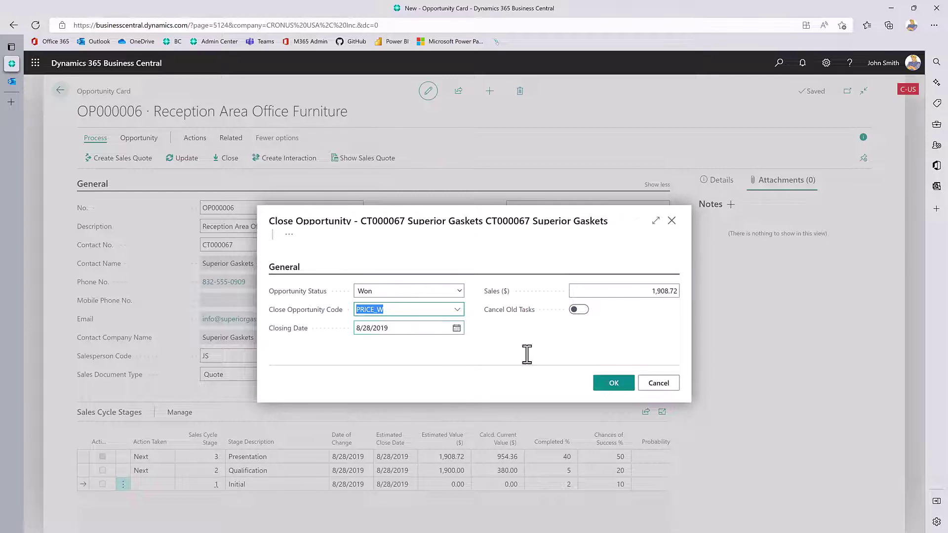
left_click(612, 383)
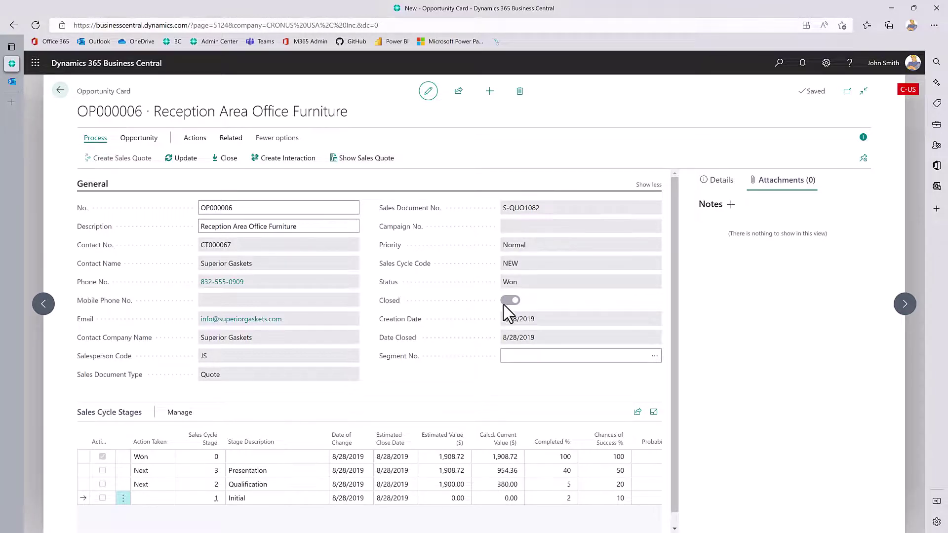
scroll(366, 475, "down", 1)
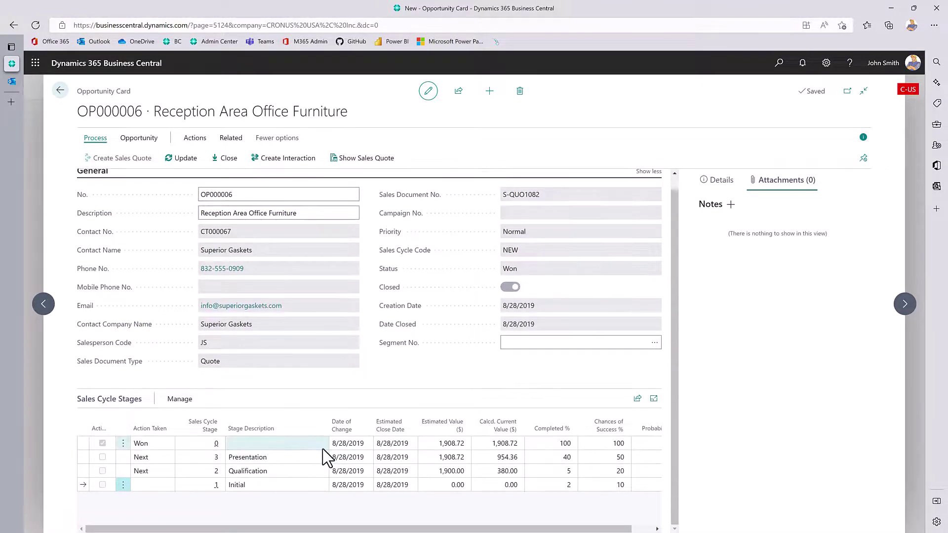
left_click(339, 443)
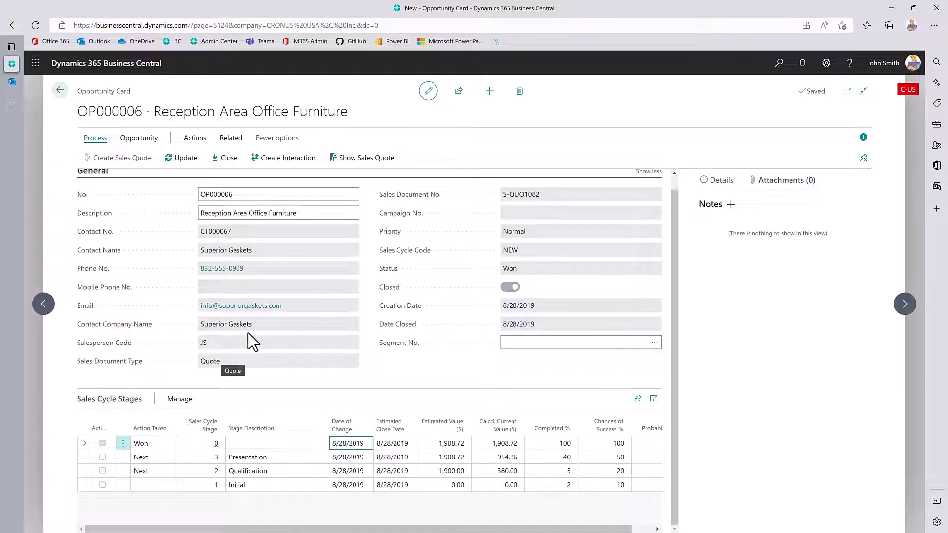
Open quote S-QUO1082 and run Make Order, confirming the conversion to sales order S-ORD101029.
left_click(369, 163)
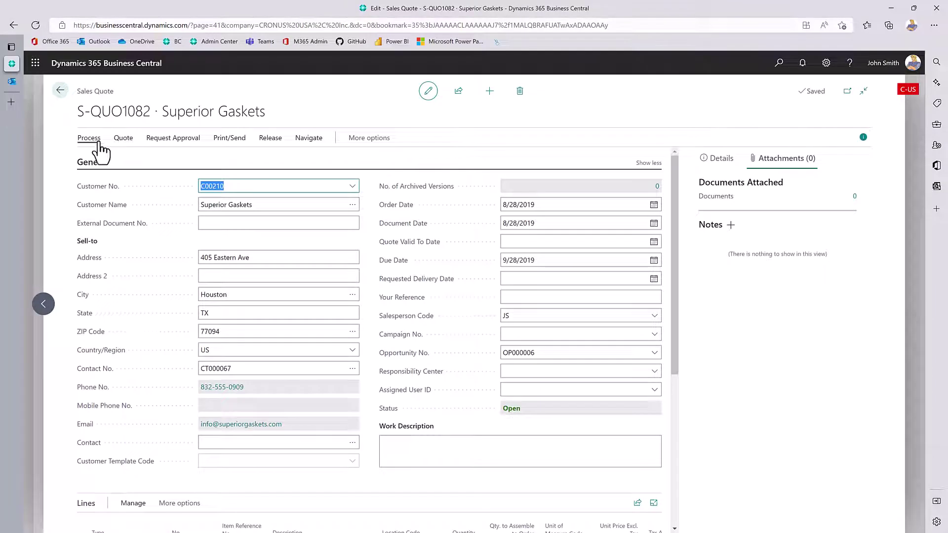
left_click(94, 140)
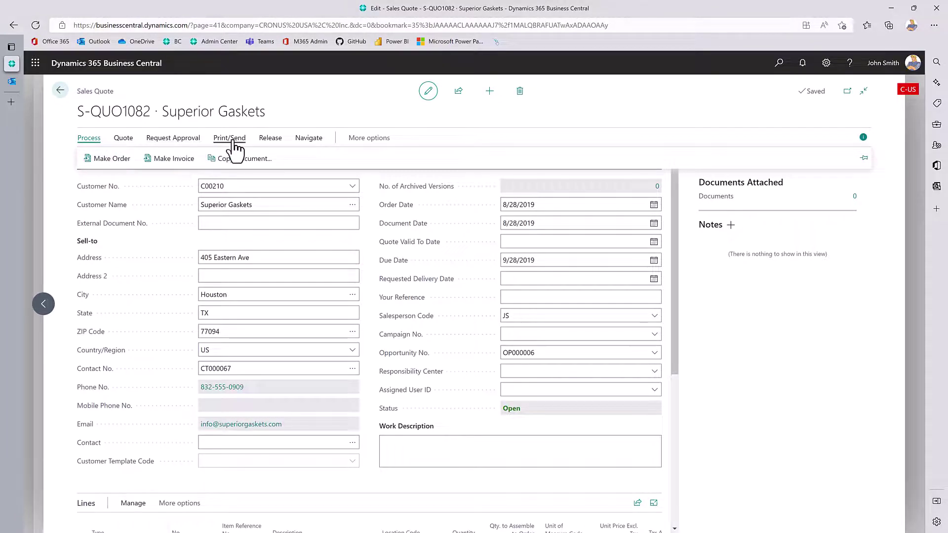
left_click(123, 139)
left_click(92, 141)
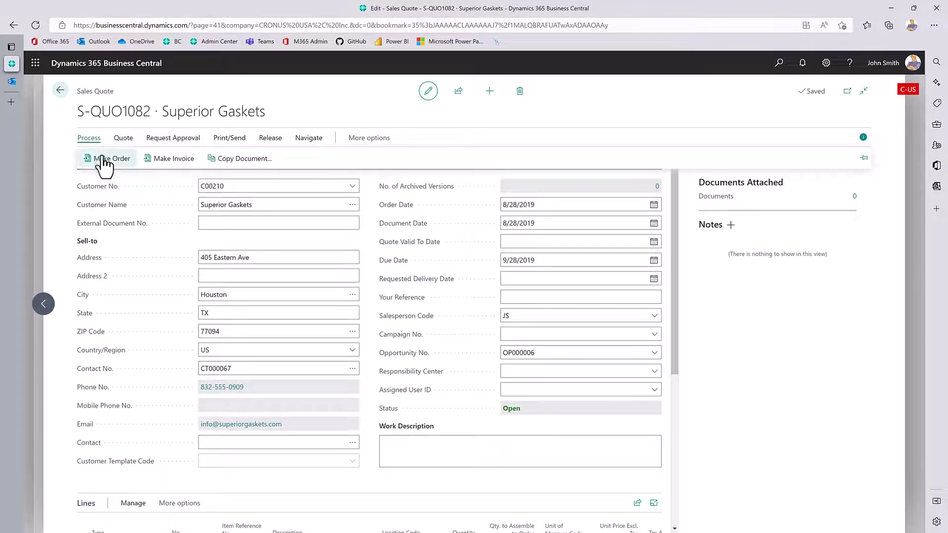
left_click(104, 159)
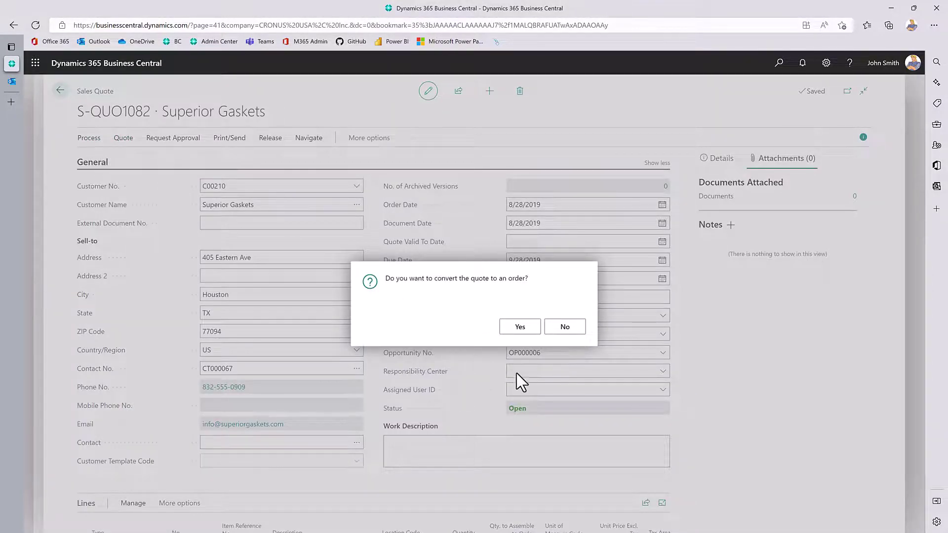
left_click(503, 327)
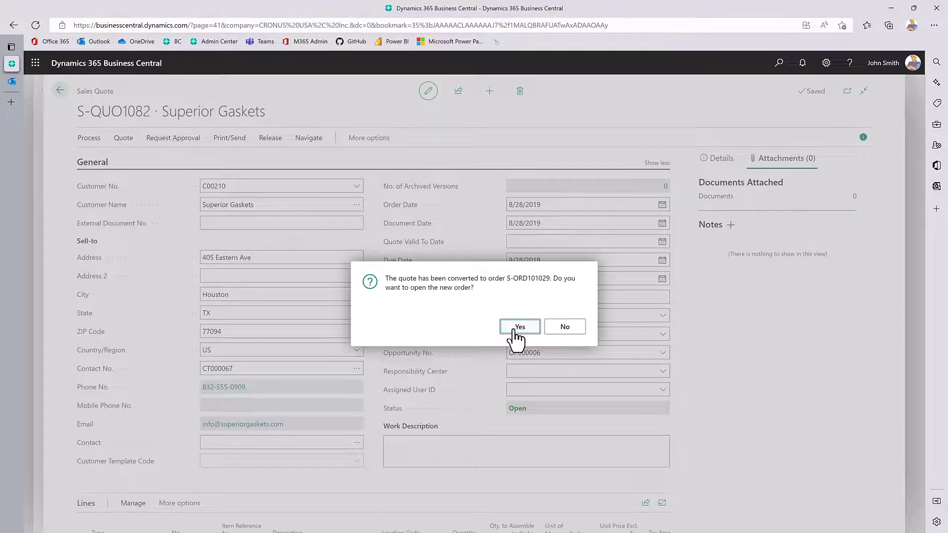
Open sales order S-ORD101029 and review its line of 10 red SEOUL Guest Chairs.
left_click(515, 330)
left_click(515, 328)
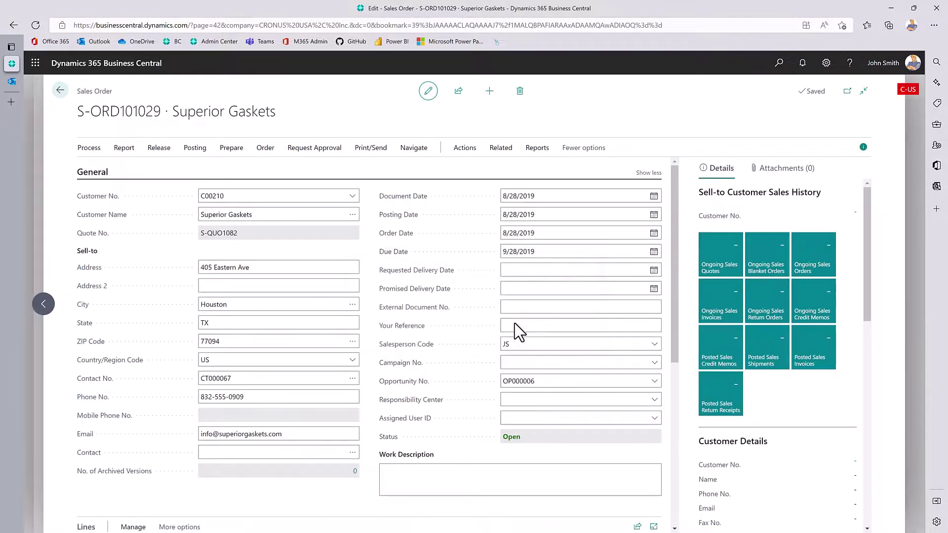
mouse_move(428, 352)
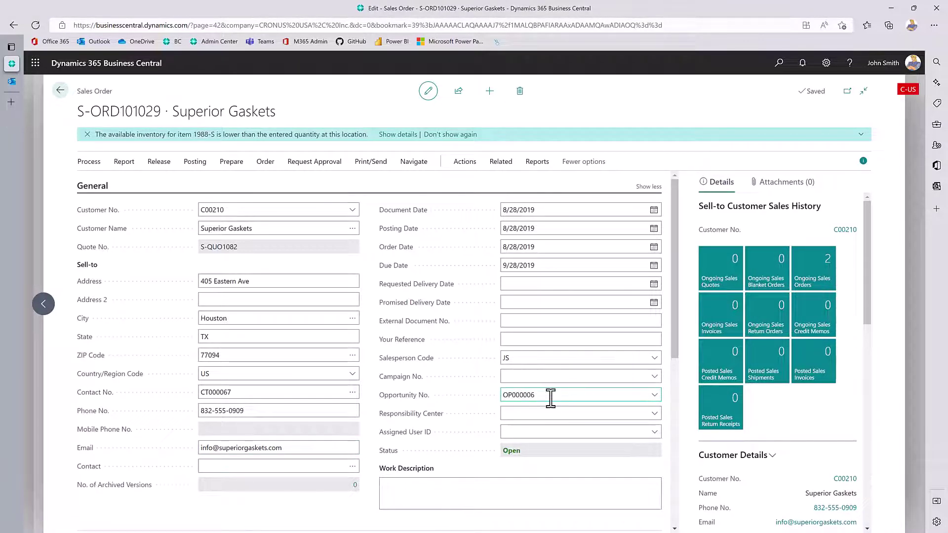
left_click_drag(674, 344, 675, 457)
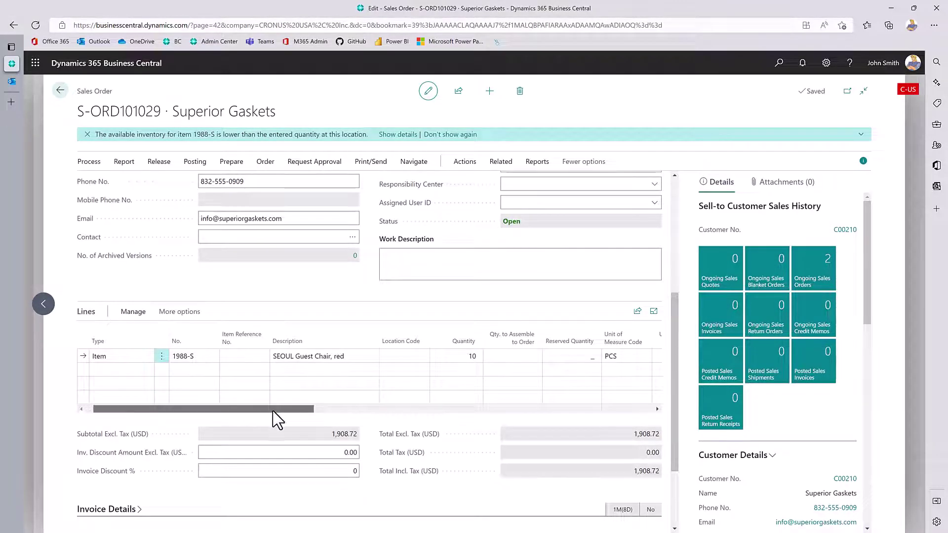
left_click_drag(273, 410, 524, 411)
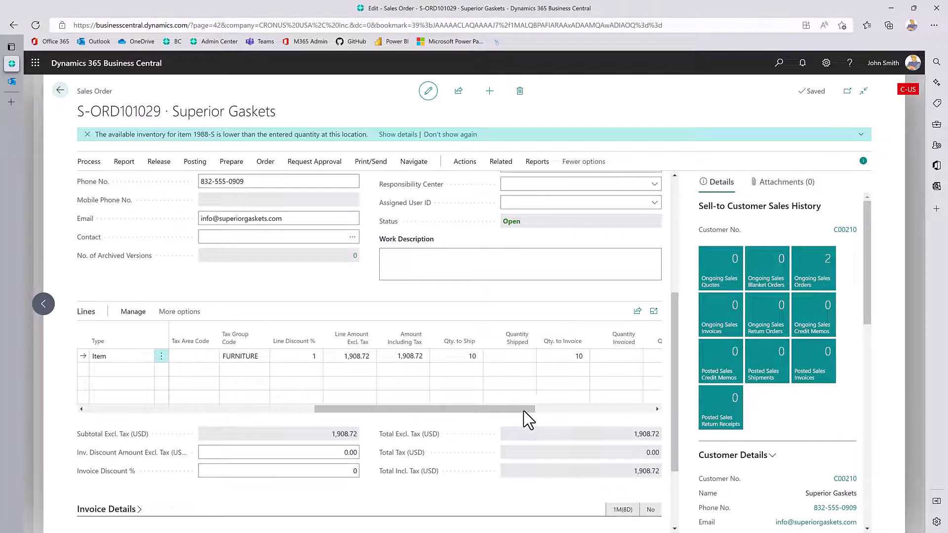
left_click(124, 410)
scroll(345, 312, "up", 1)
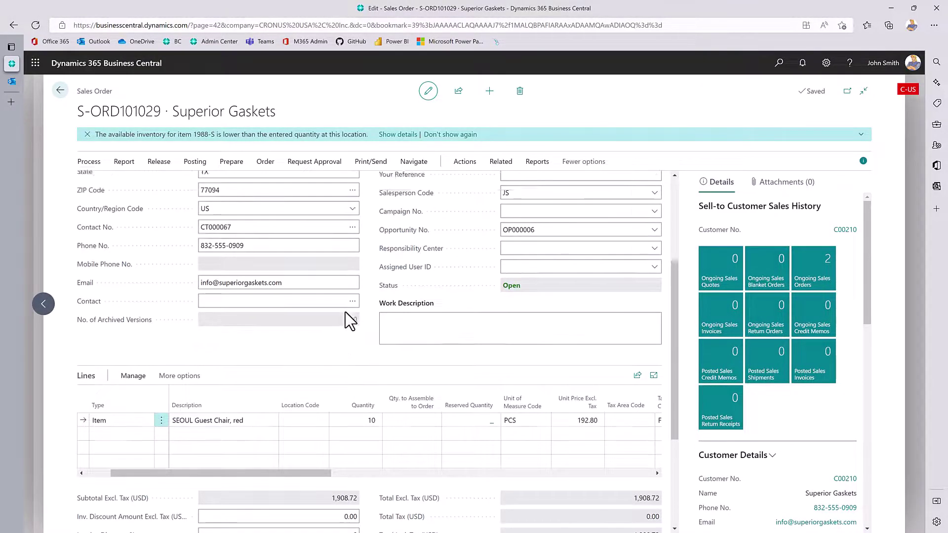
scroll(345, 319, "up", 3)
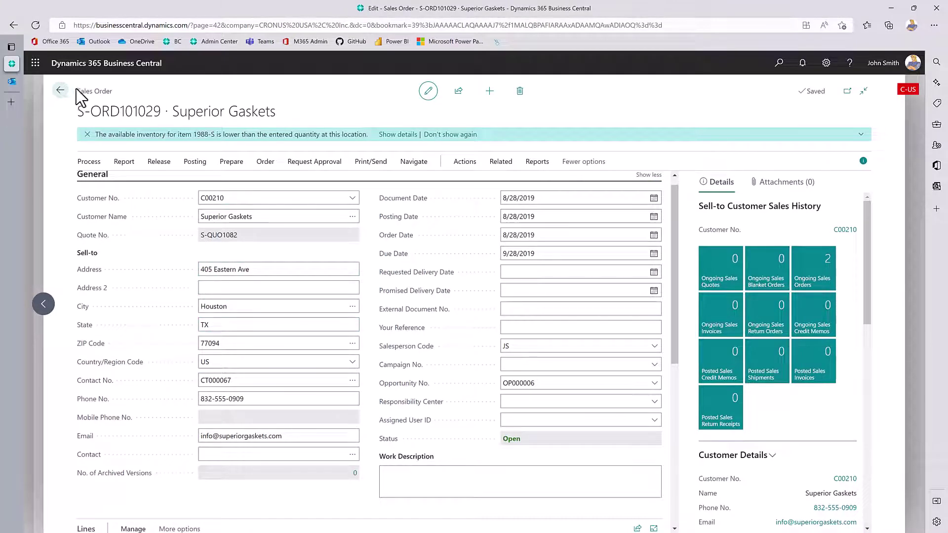
Go back through OP000006 to the Open Opportunities list showing three open opportunities.
left_click(61, 92)
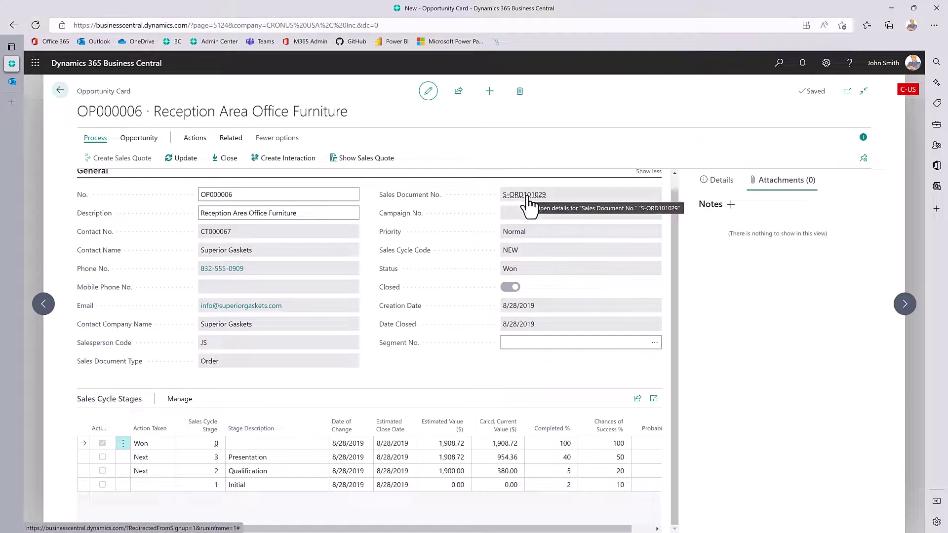
left_click(58, 92)
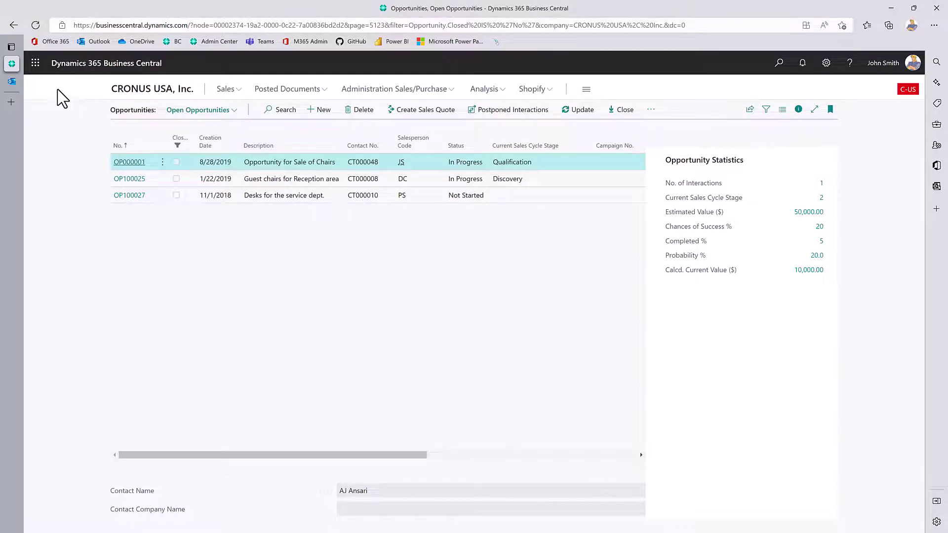
Switch to Outlook and open Adatum's 'Quote for Seoul Chairs' email asking for 3 chairs.
left_click(11, 83)
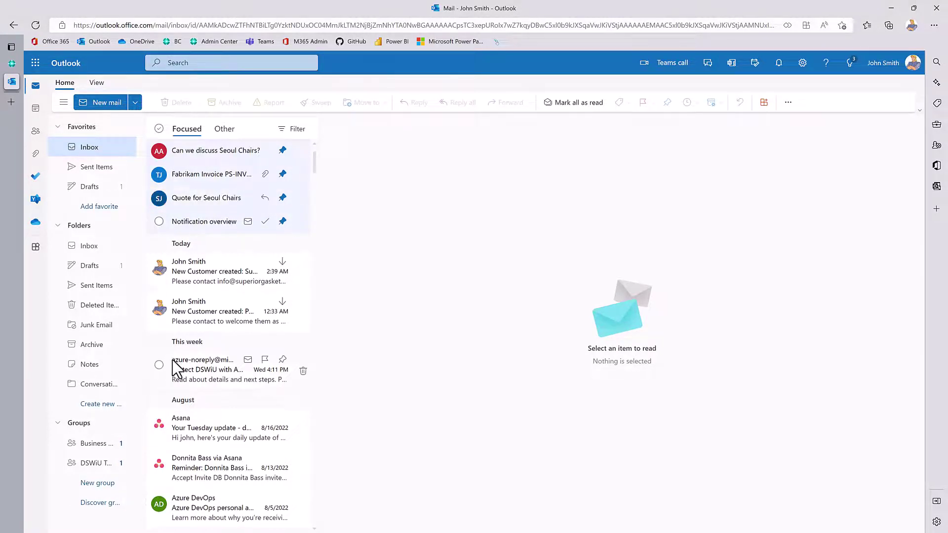
left_click(181, 199)
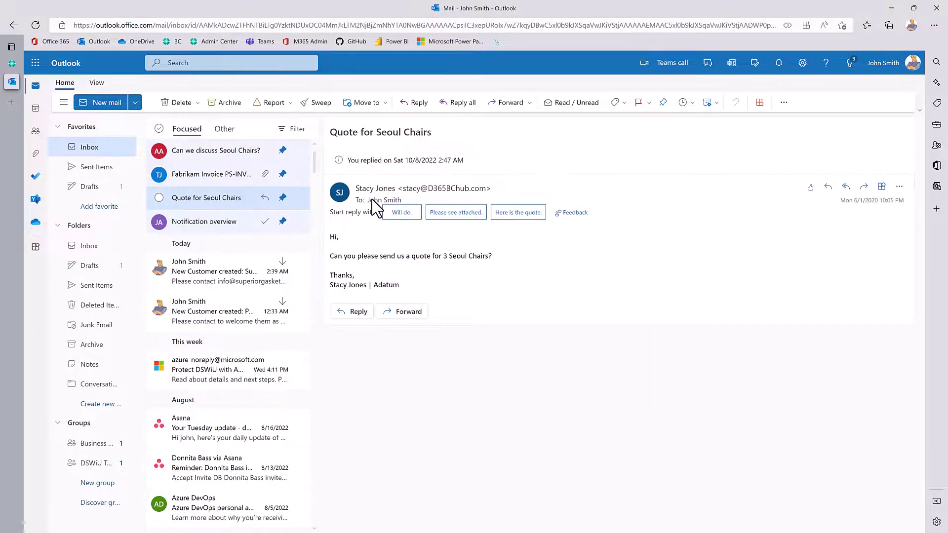
mouse_move(393, 204)
Show Business Central contact insights for Adatum Corporation: customer 10000 with a 5,190.73 balance.
left_click(882, 187)
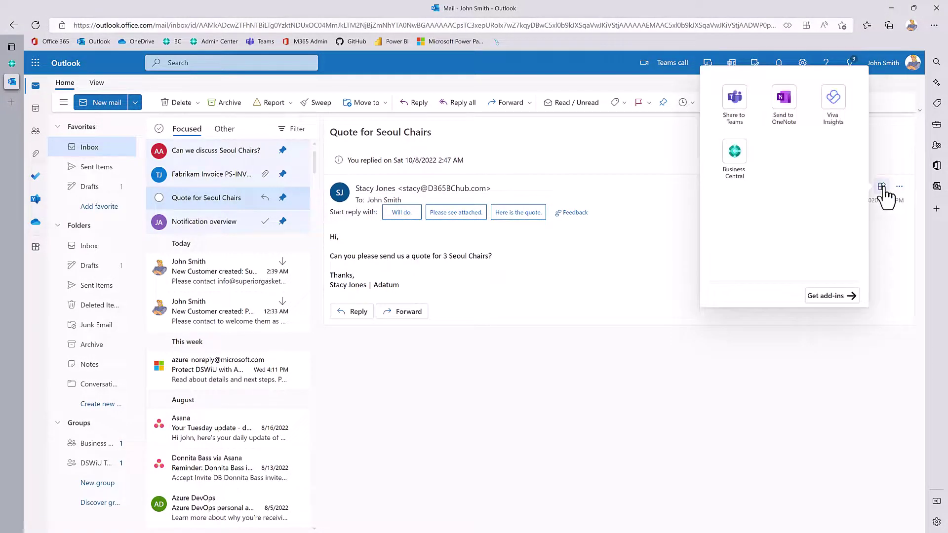
left_click(734, 154)
left_click(693, 181)
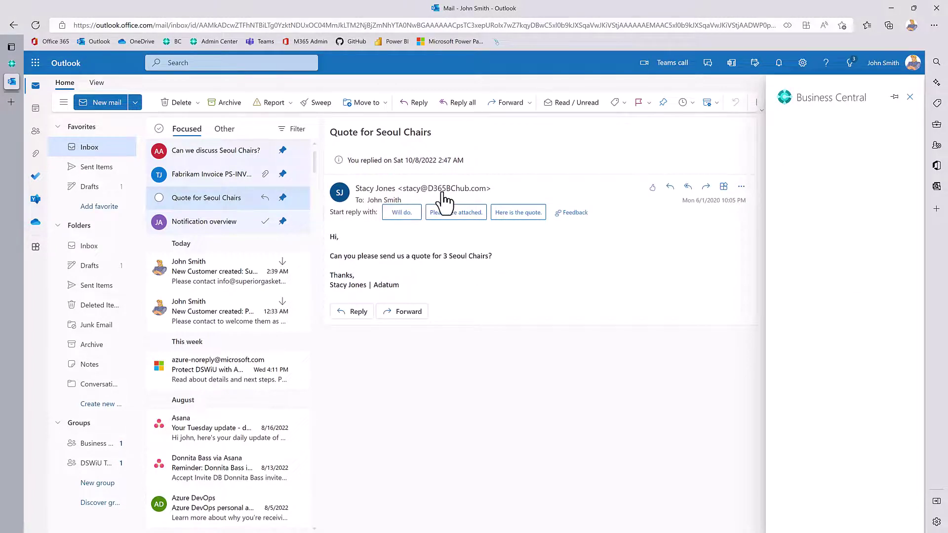
mouse_move(445, 199)
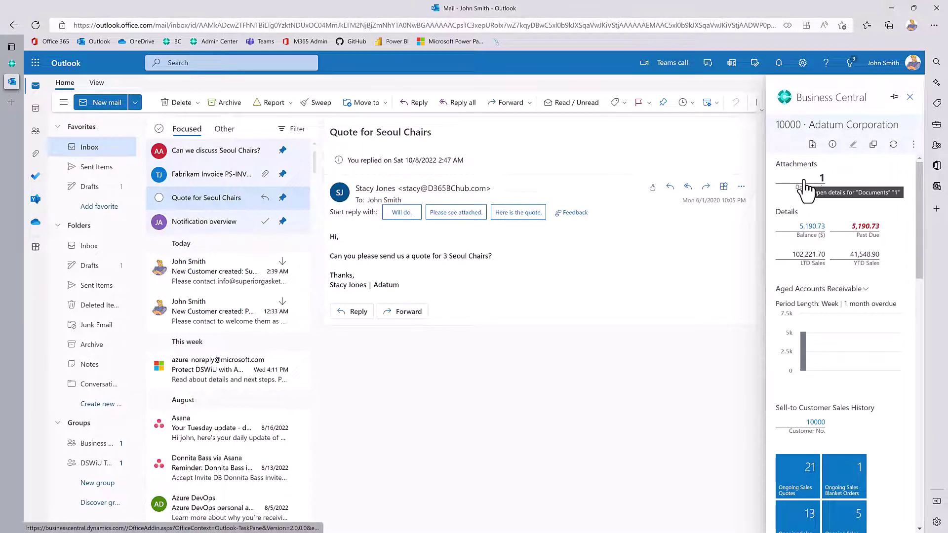
scroll(814, 299, "down", 3)
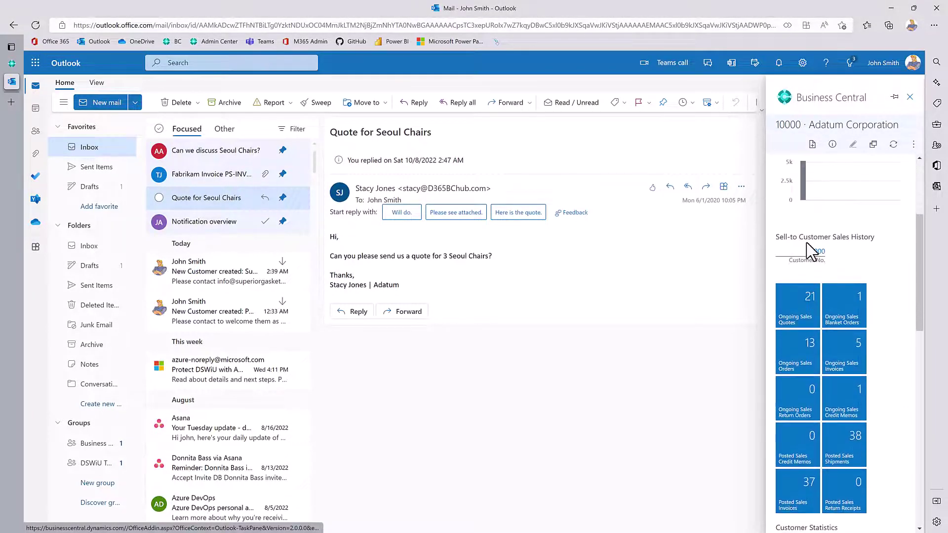
scroll(809, 276, "up", 2)
scroll(814, 319, "down", 4)
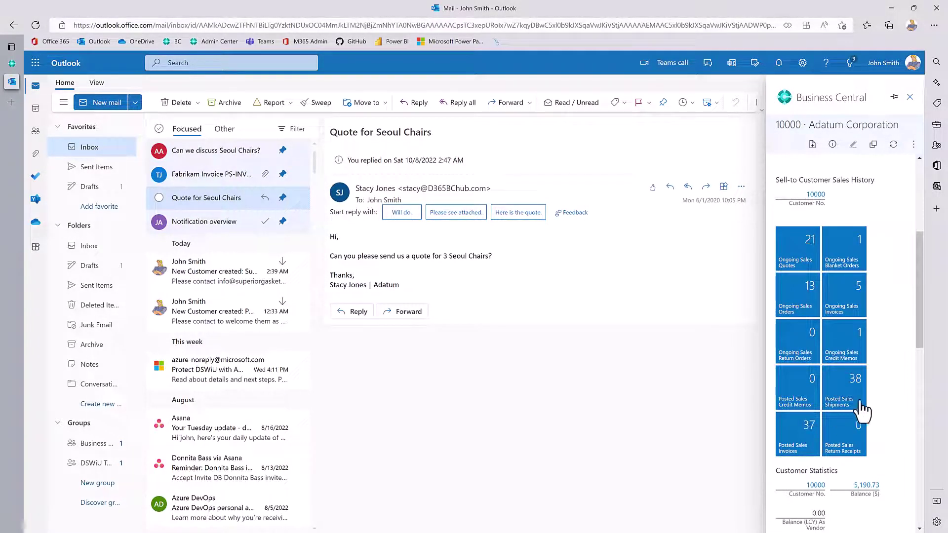
scroll(842, 316, "down", 3)
scroll(842, 316, "down", 4)
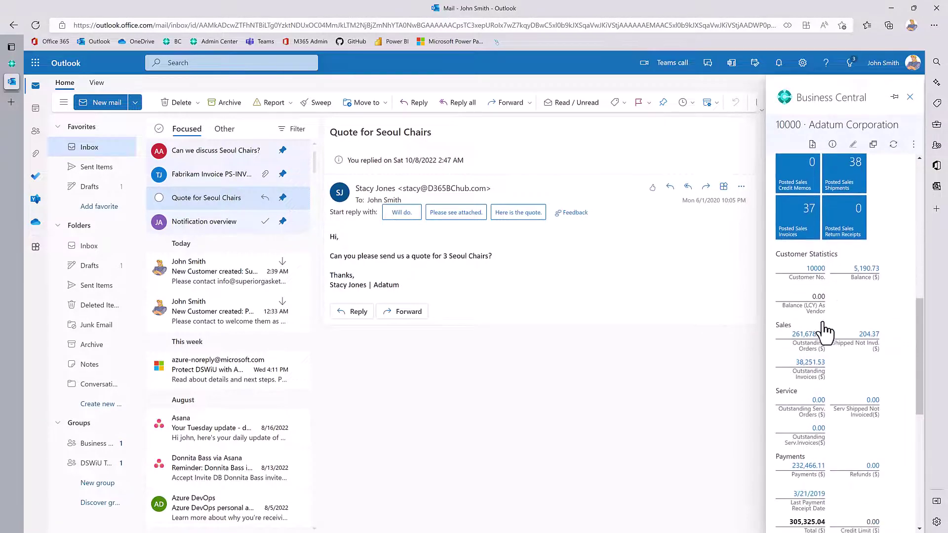
scroll(821, 475, "up", 4)
scroll(827, 328, "up", 8)
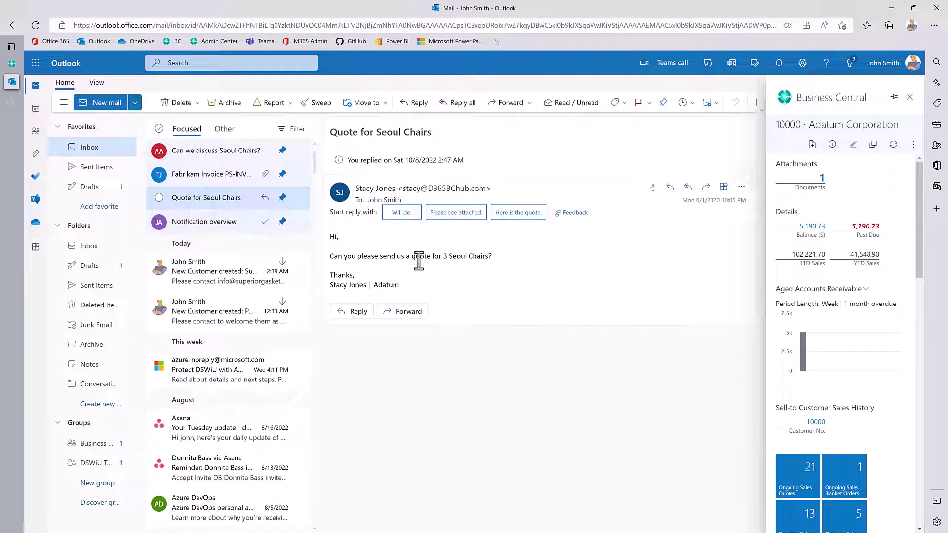
Create new sales quote S-QUO1083 for Adatum from the add-in, then return to the Business Central opportunities page.
left_click(812, 145)
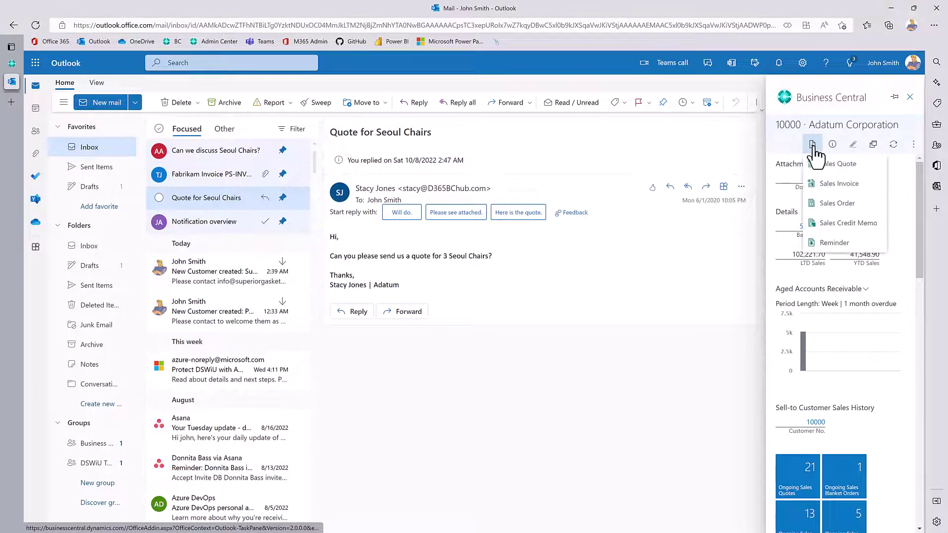
left_click(819, 159)
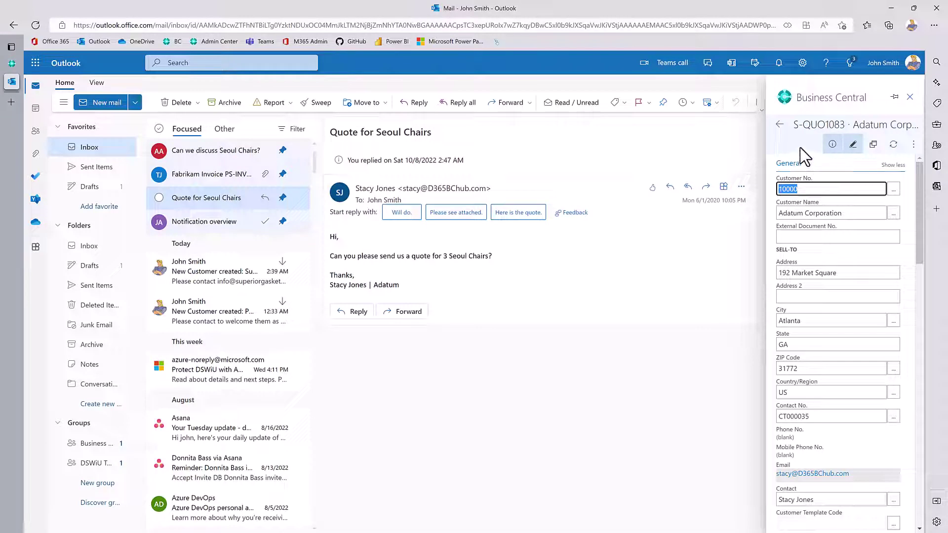
left_click(9, 64)
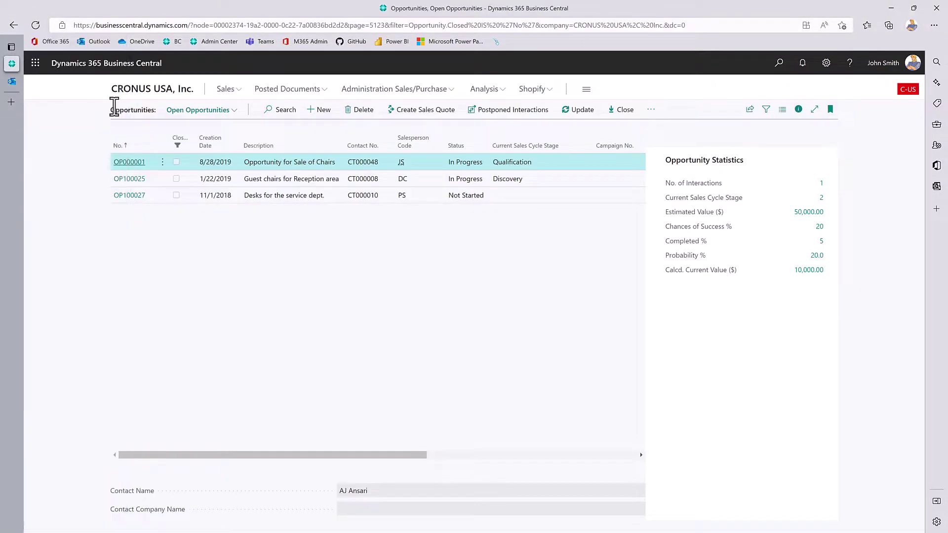
Open the Sales Quotes list and sort it by No. descending so the newest quote is first.
left_click(129, 94)
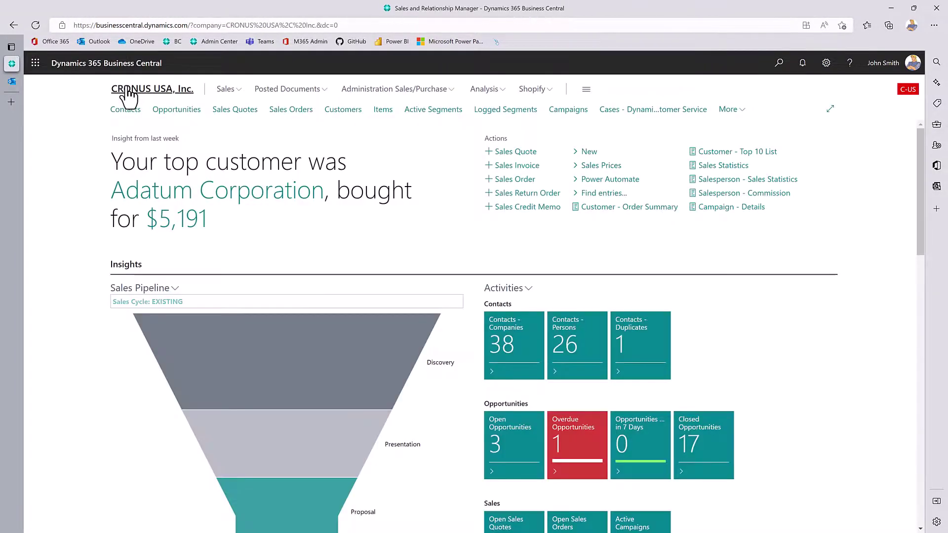
left_click(231, 110)
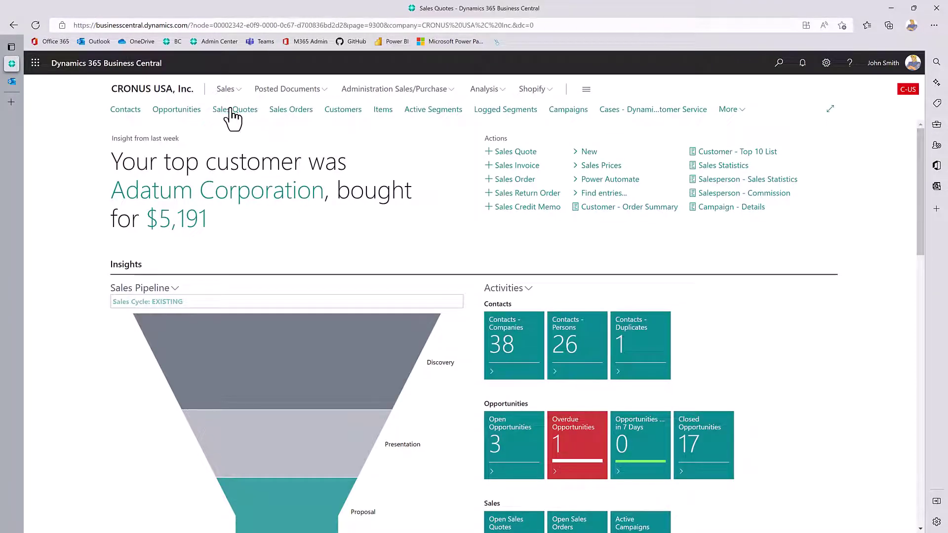
left_click(125, 151)
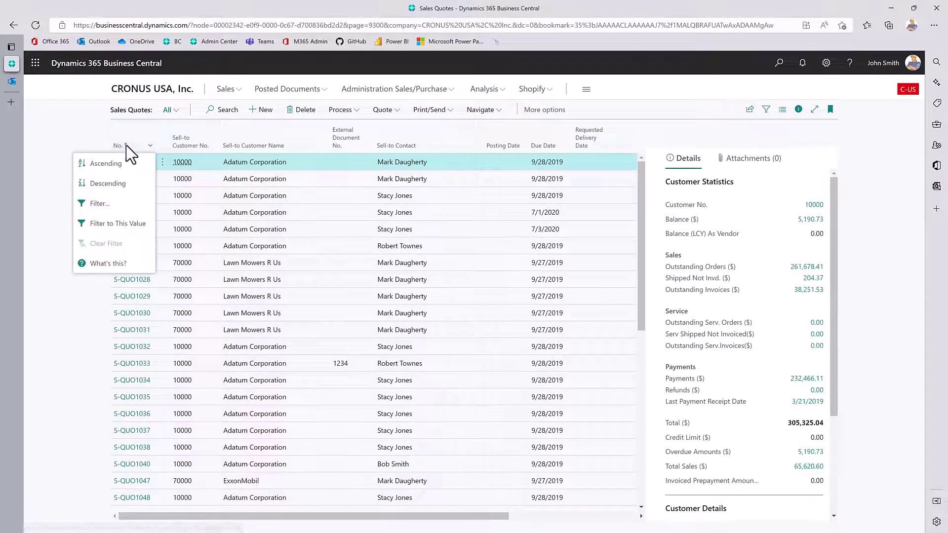
left_click(93, 170)
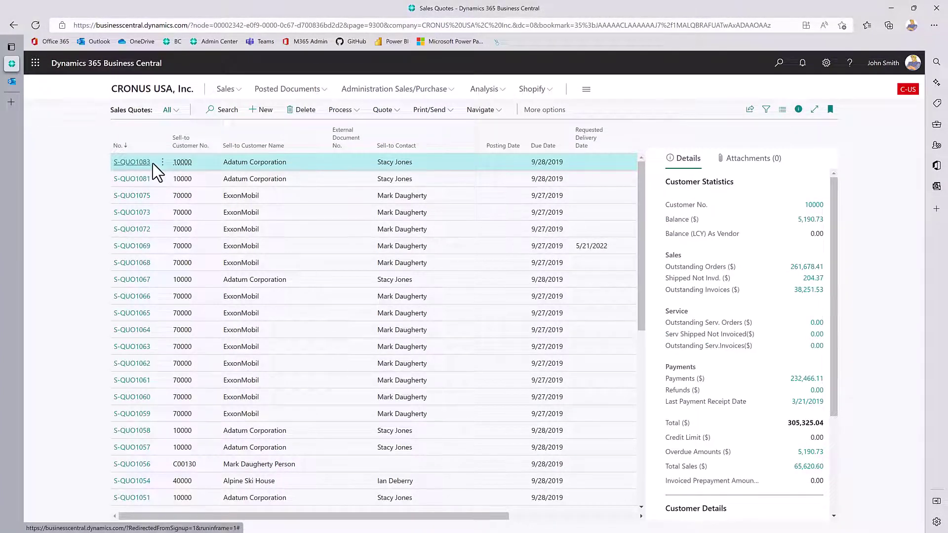
Open quote S-QUO1083 for Adatum Corporation to review it, then go back to the home page.
left_click(12, 81)
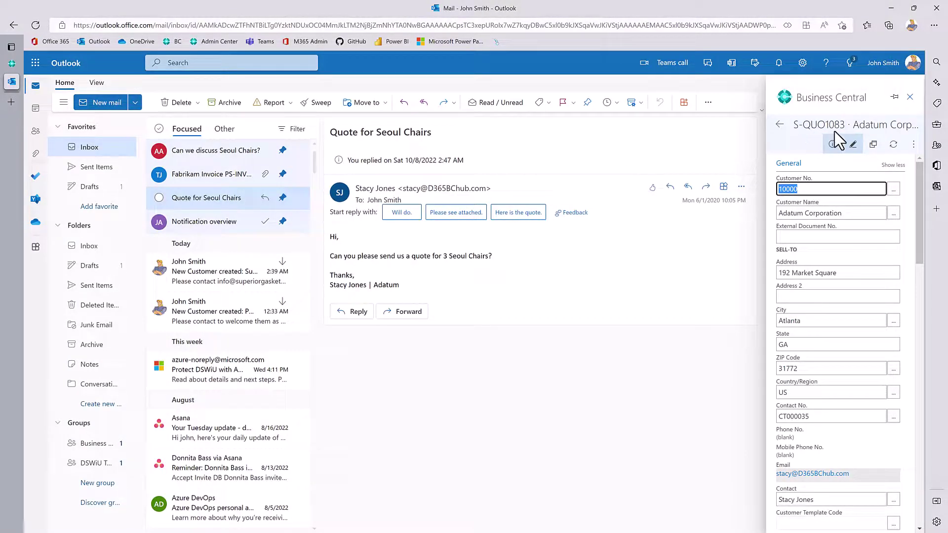
left_click(11, 64)
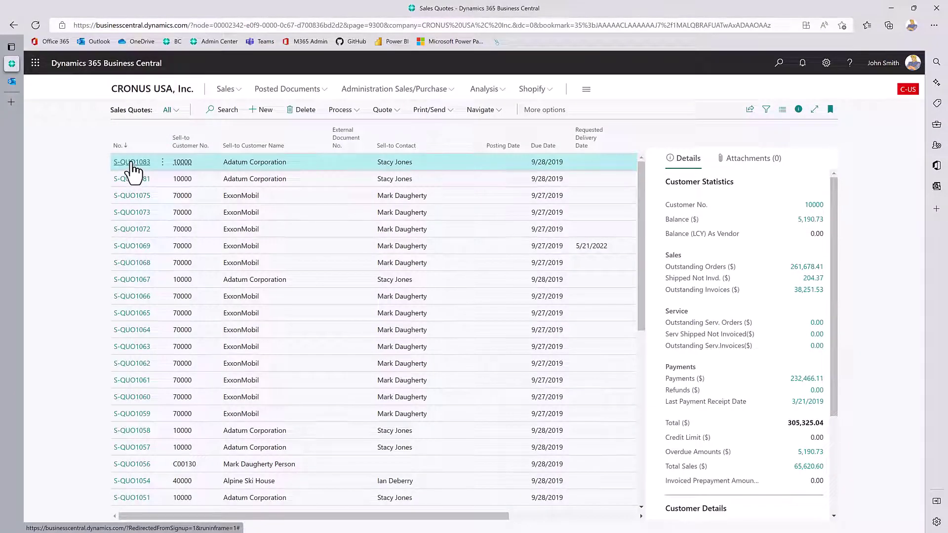
left_click(132, 163)
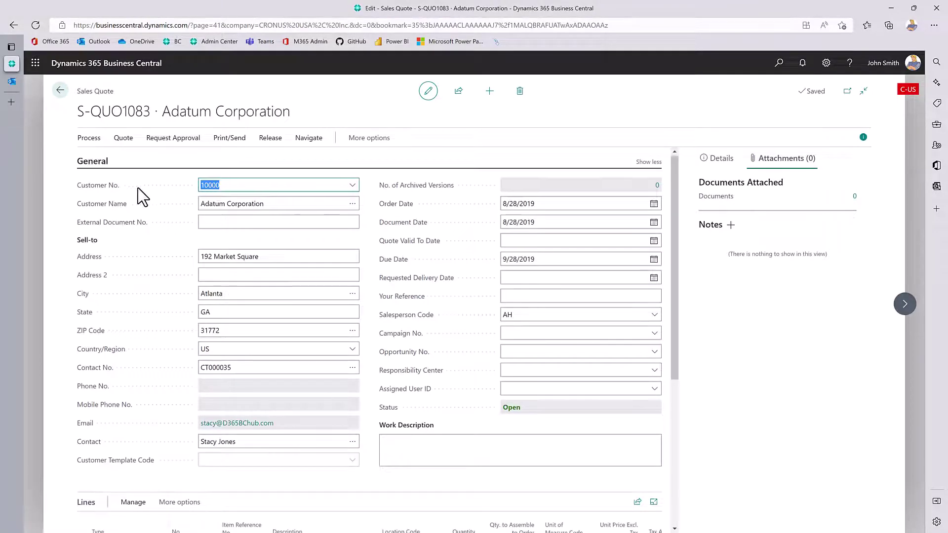
scroll(142, 196, "down", 3)
scroll(148, 254, "up", 3)
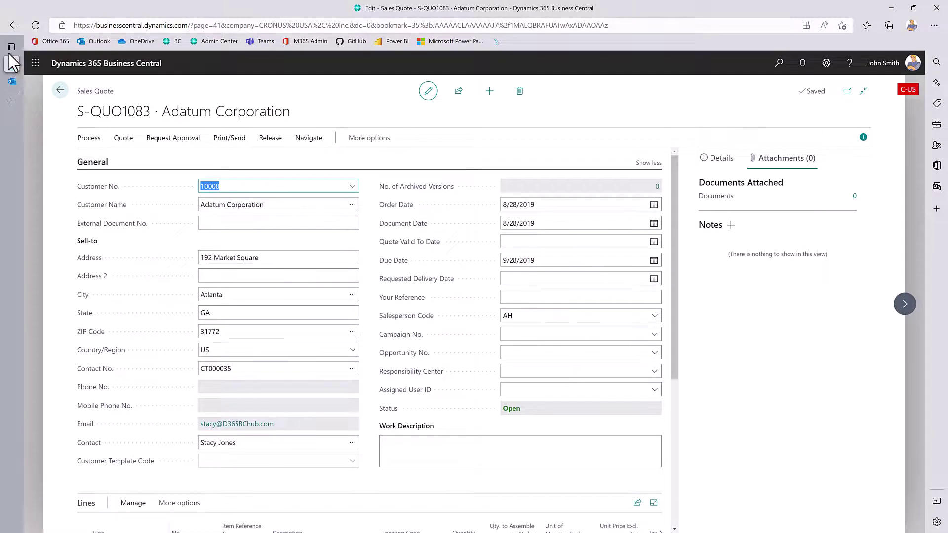
mouse_move(10, 76)
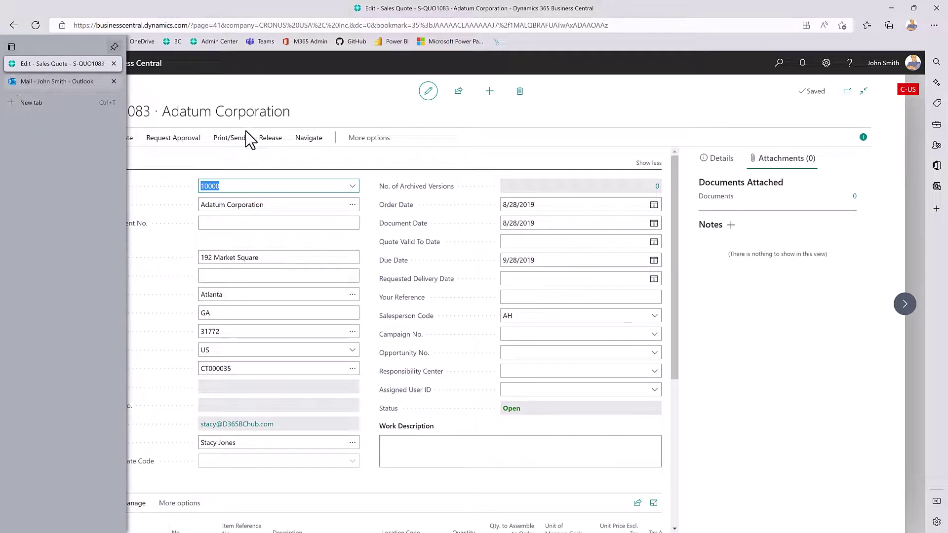
left_click(59, 91)
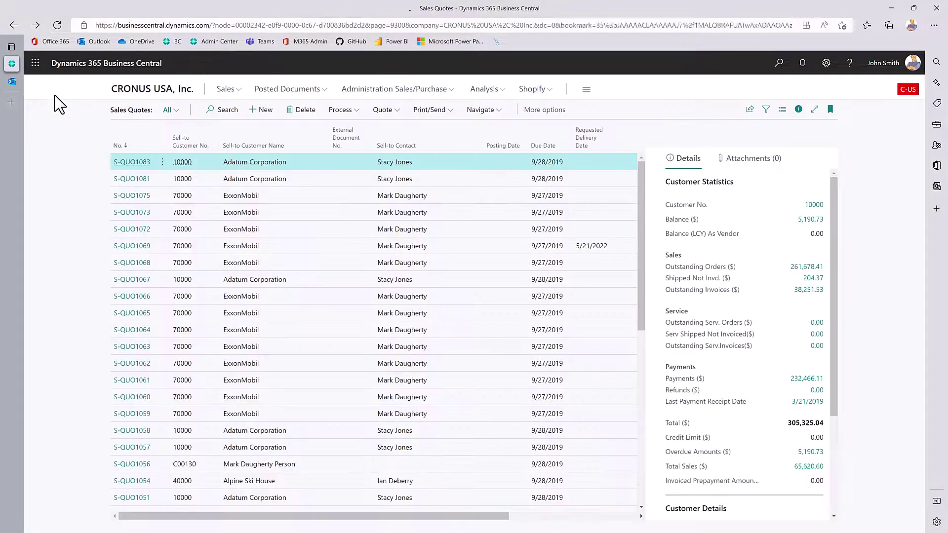
left_click(146, 94)
In the Outlook add-in pane, pick item 1988-S SEOUL Guest Chair, red on a new quote line.
left_click(11, 82)
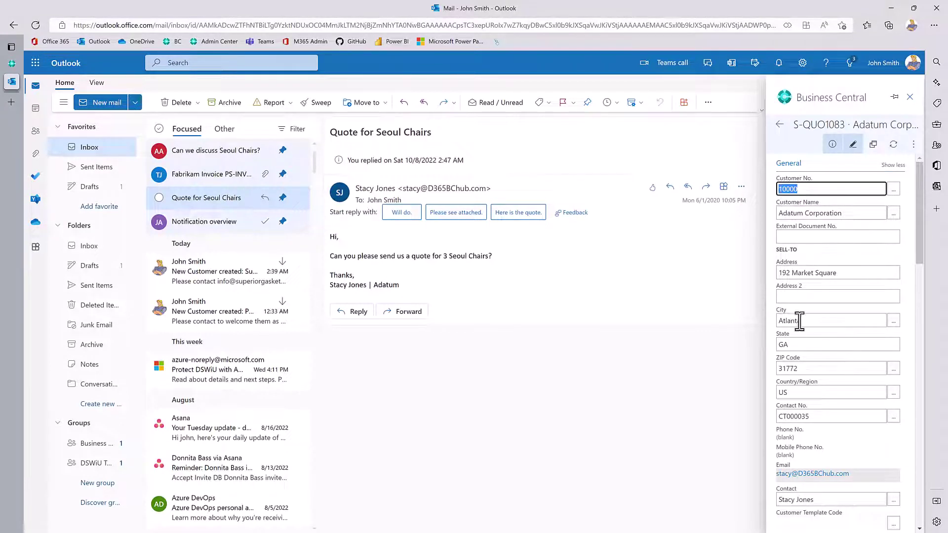
scroll(808, 368, "down", 5)
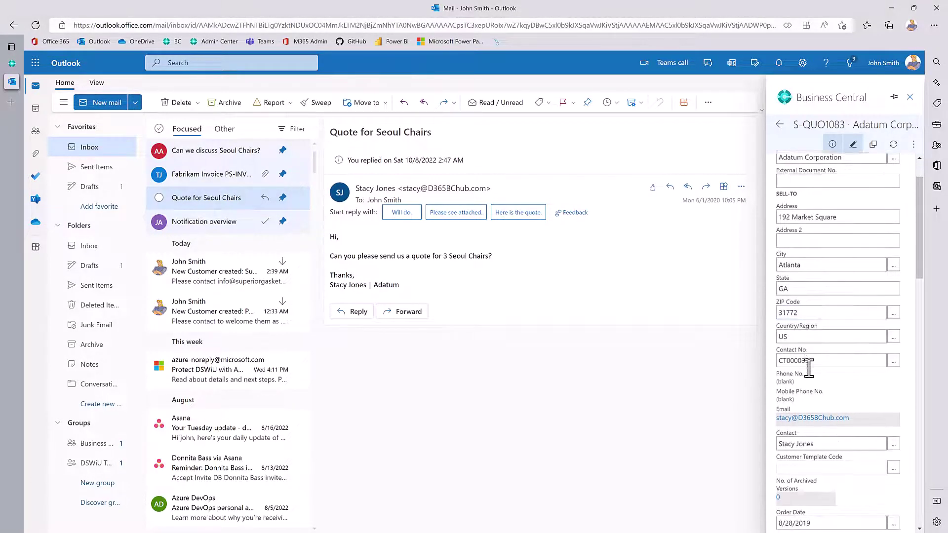
scroll(809, 368, "down", 6)
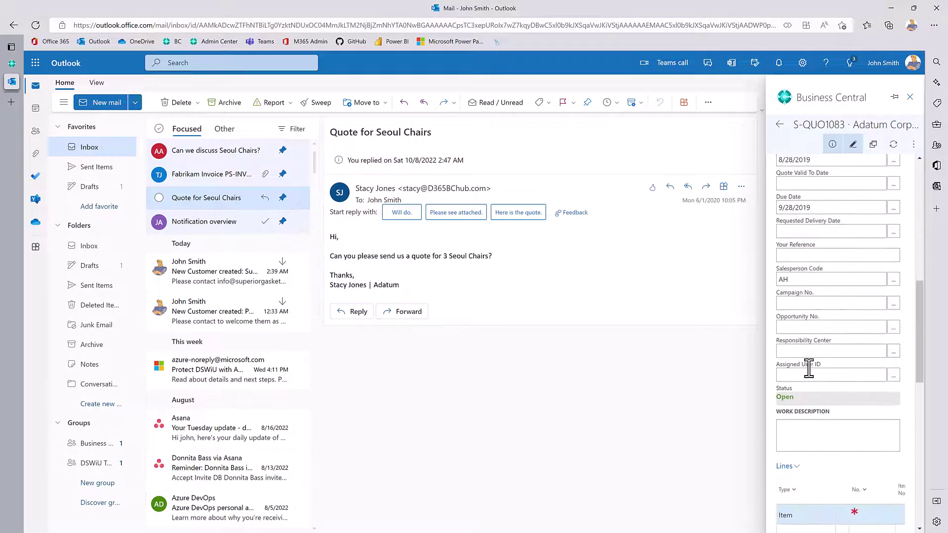
scroll(807, 359, "down", 2)
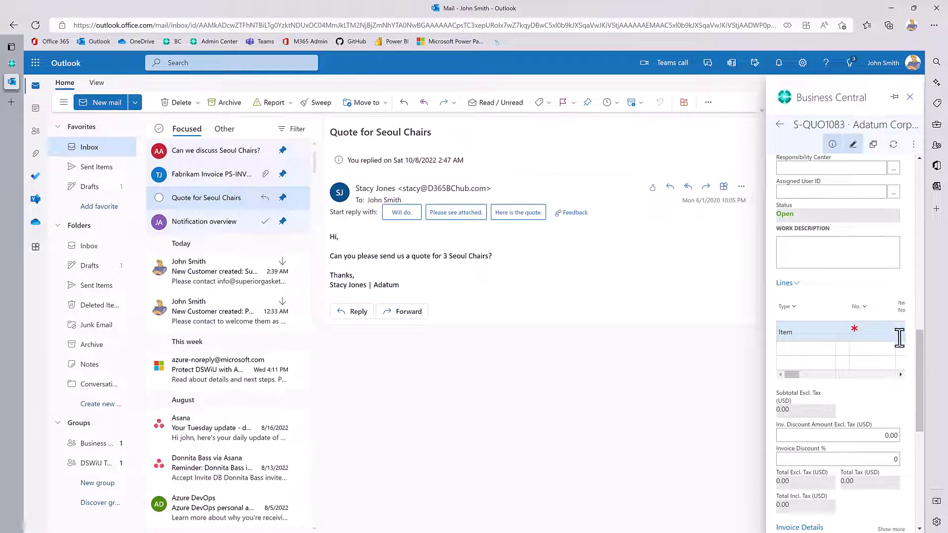
left_click(877, 336)
left_click(878, 337)
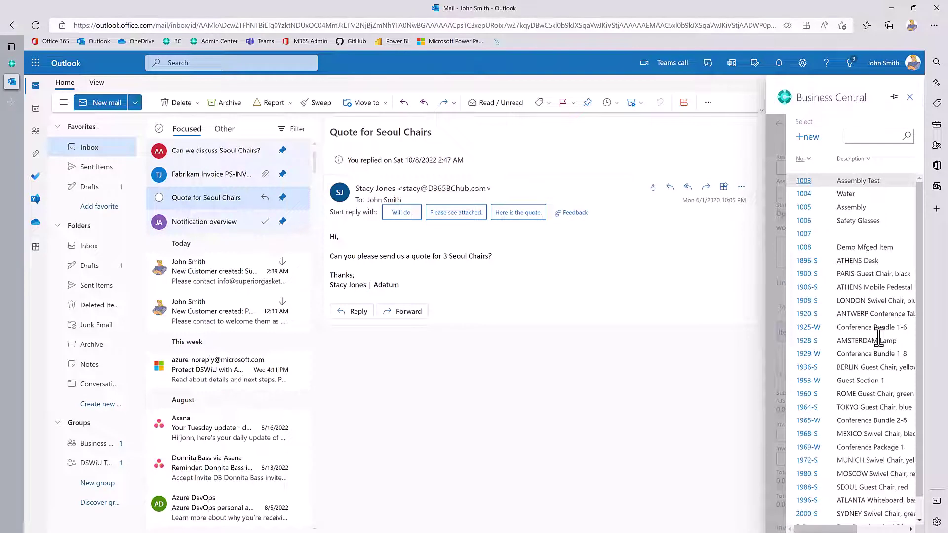
left_click(856, 137)
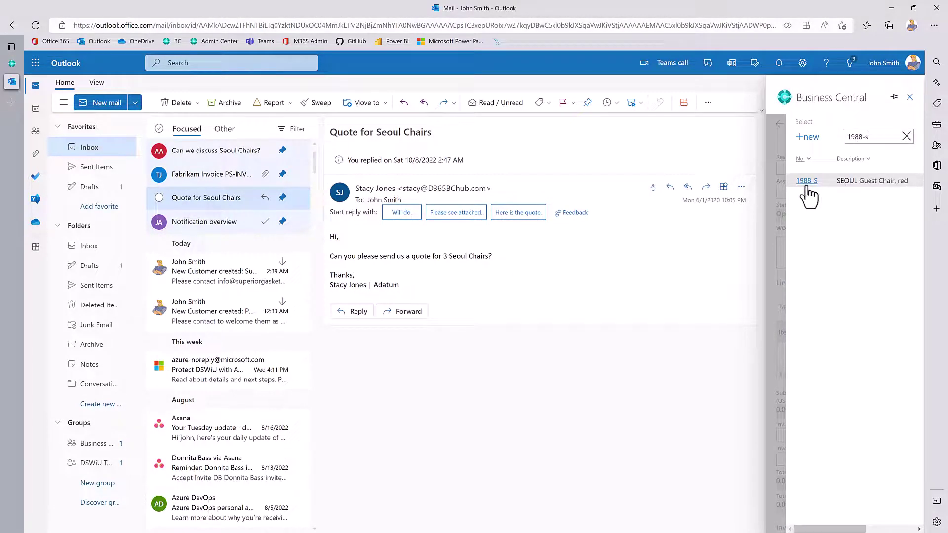
left_click(812, 184)
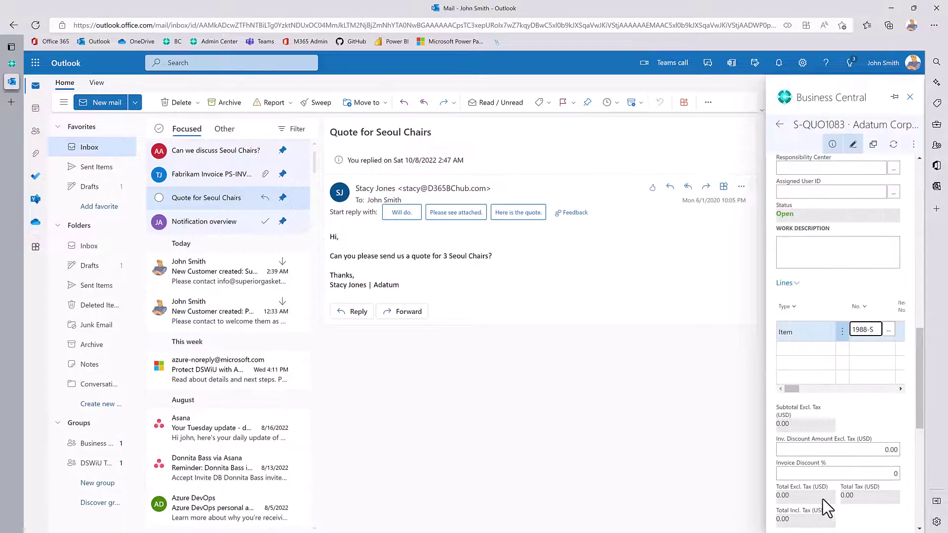
Set the line quantity to 3 at unit price 192.80, bringing the quote total to 613.10.
key("Tab")
key("Tab")
key("Tab")
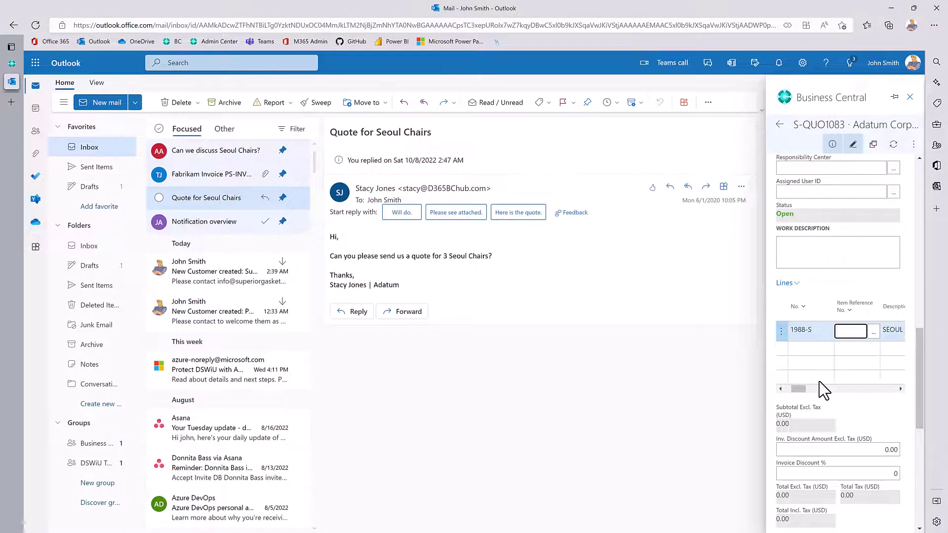
key("Tab")
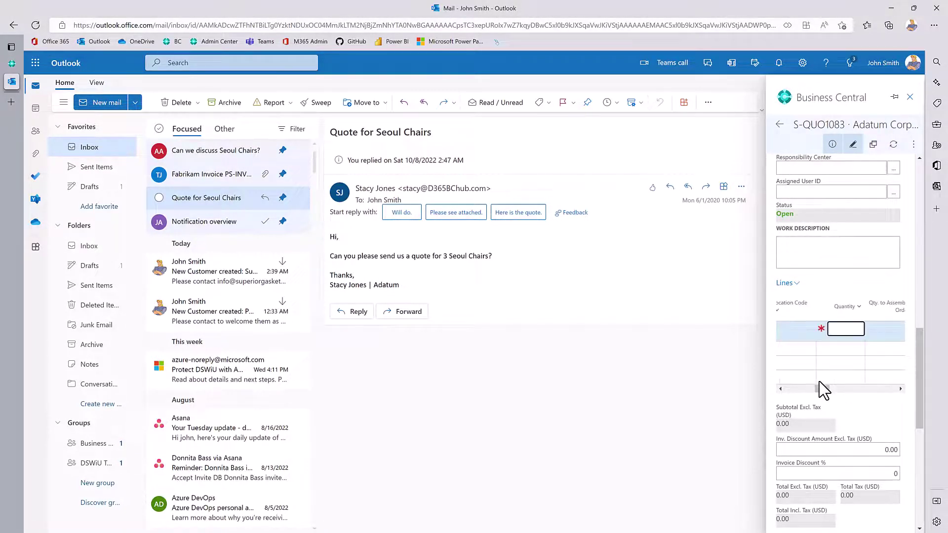
type("3")
key("Tab")
key("Tab")
key("Tab")
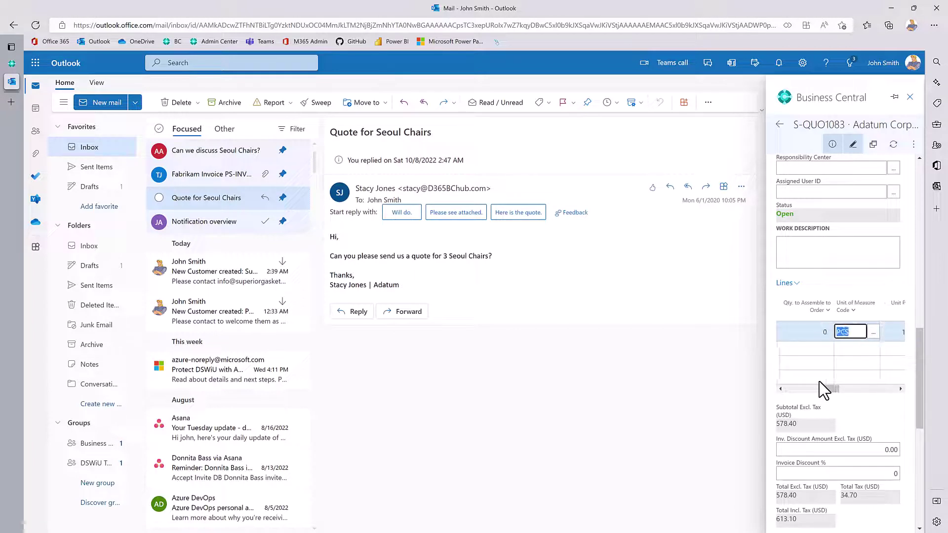
key("Tab")
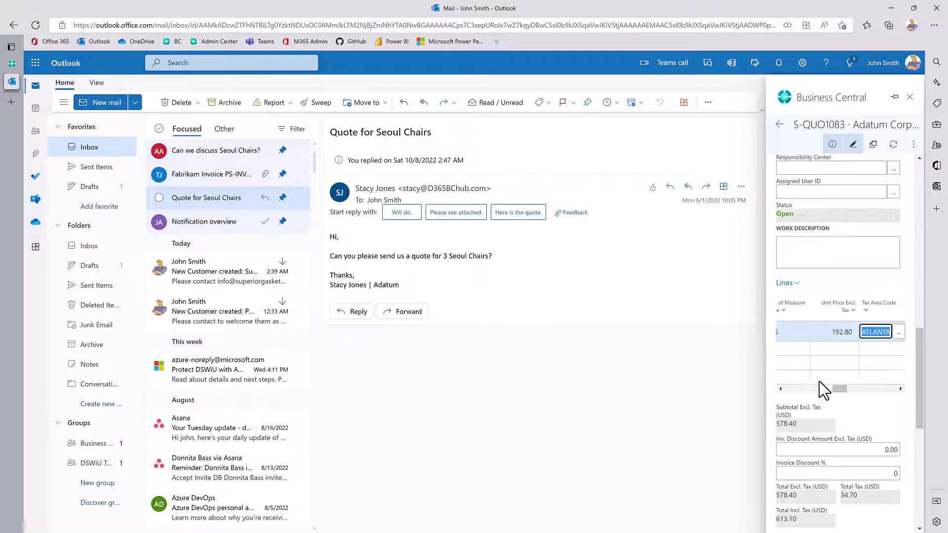
scroll(829, 400, "up", 15)
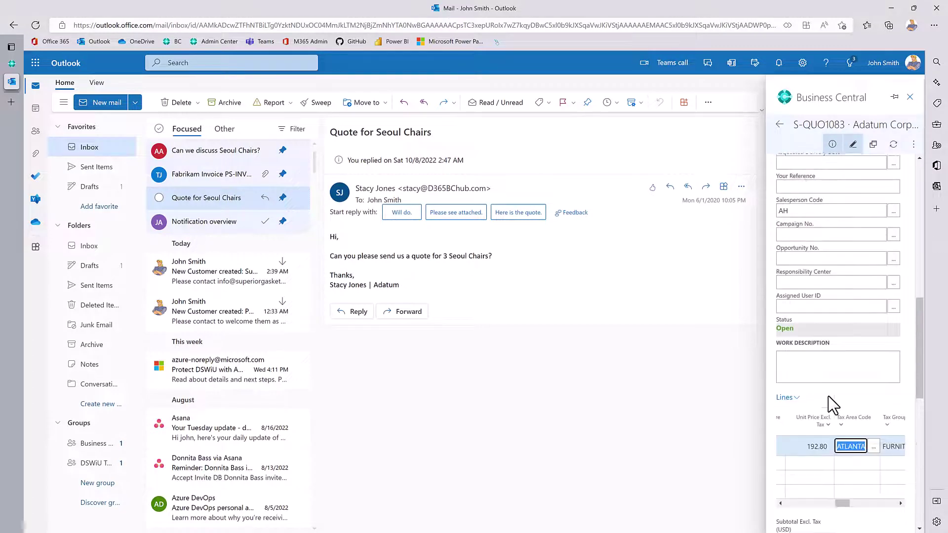
scroll(833, 405, "up", 2)
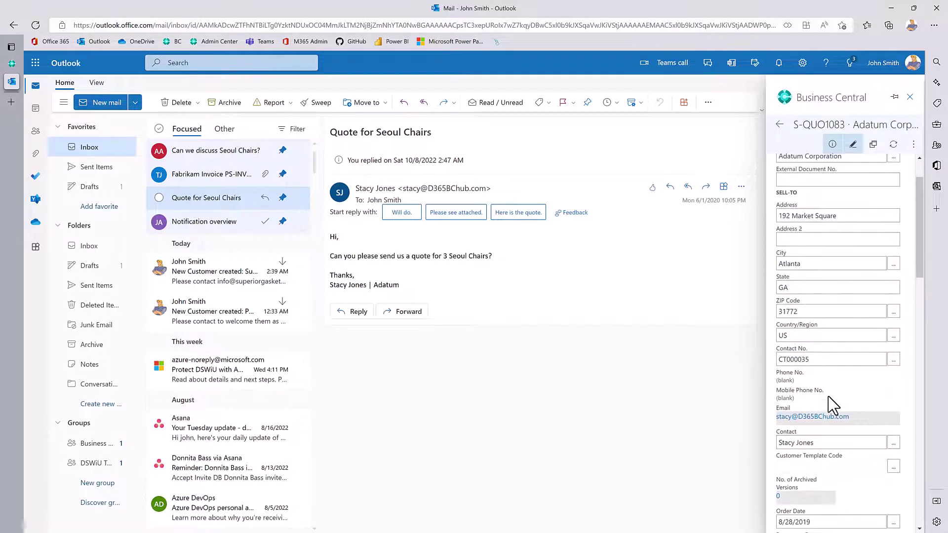
scroll(833, 406, "up", 2)
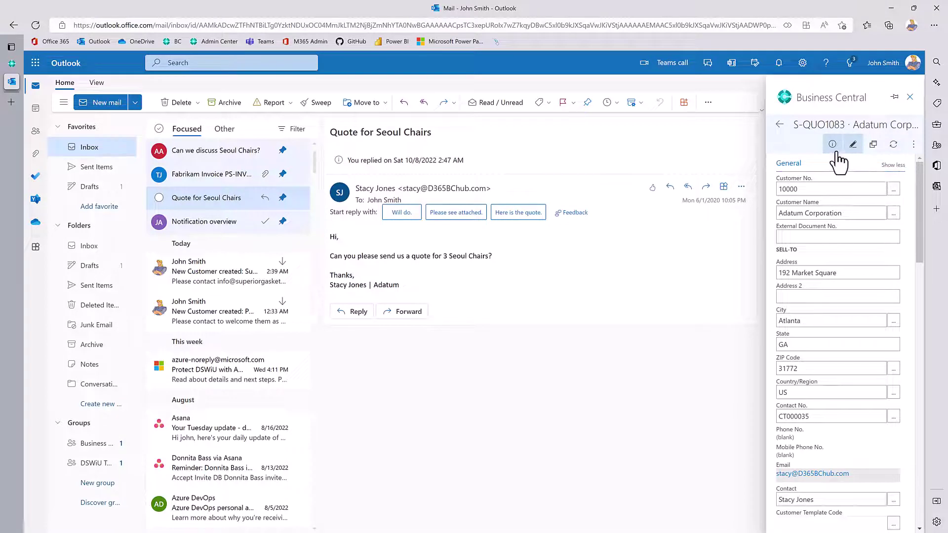
Send quote S-QUO1083 by email, creating a reply with Sales Quote S-QUO1083.pdf attached.
left_click(911, 144)
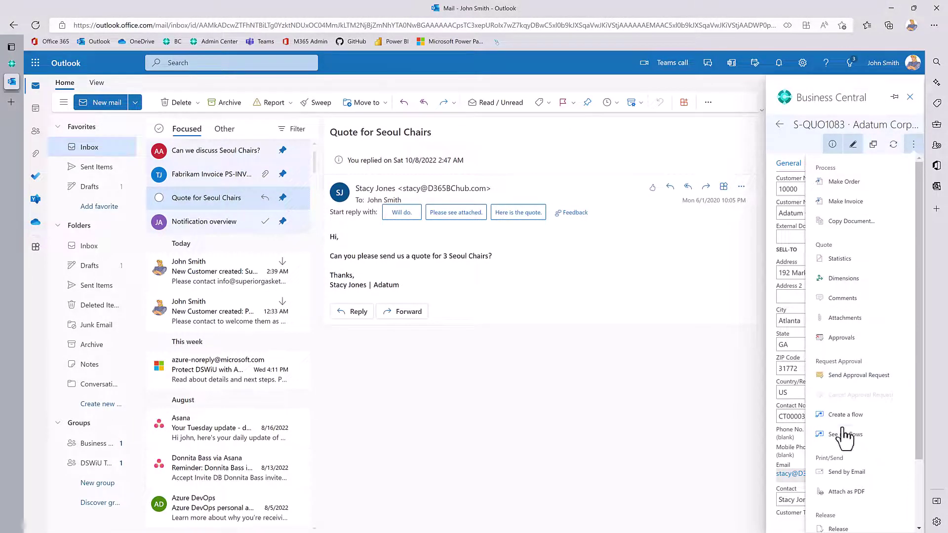
left_click(837, 475)
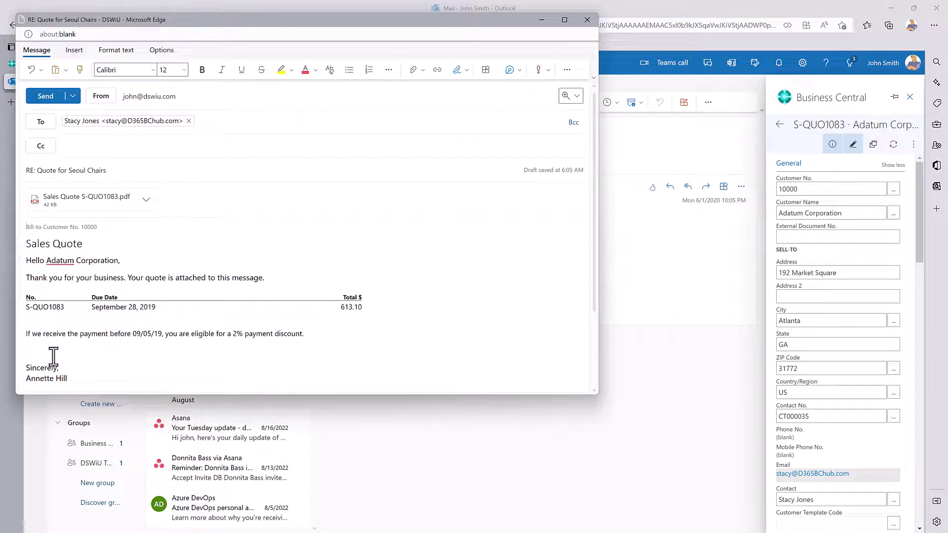
Preview the quote PDF, send the reply, close the Business Central pane, and advance to the closing slide.
left_click(81, 213)
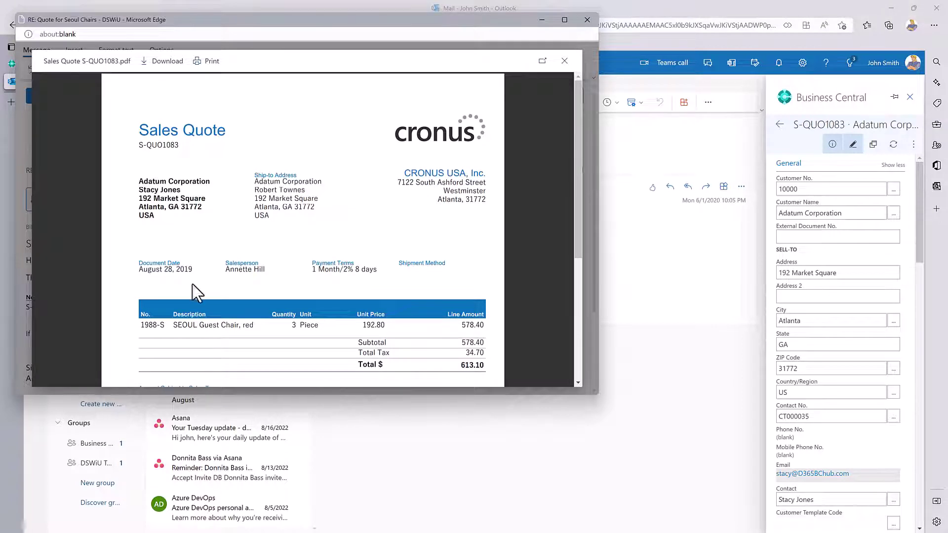
left_click(565, 61)
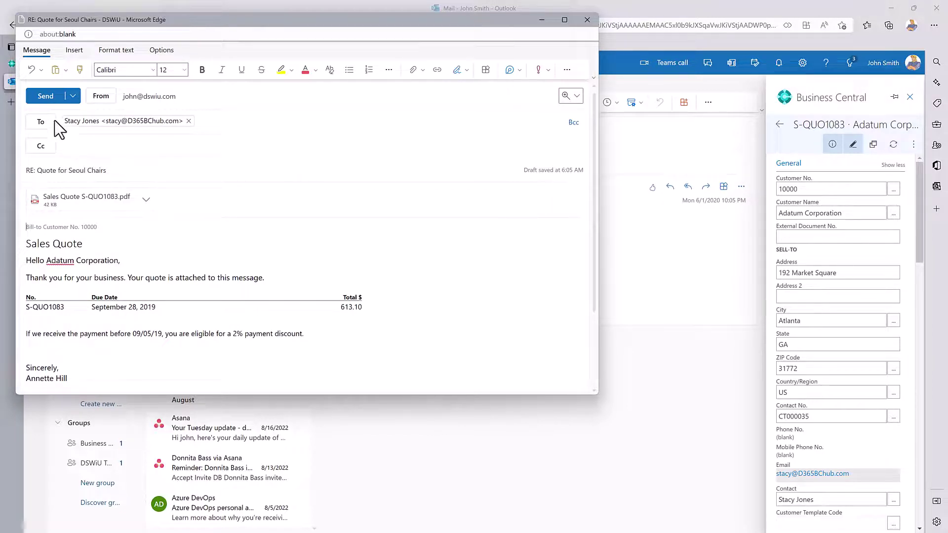
left_click(44, 97)
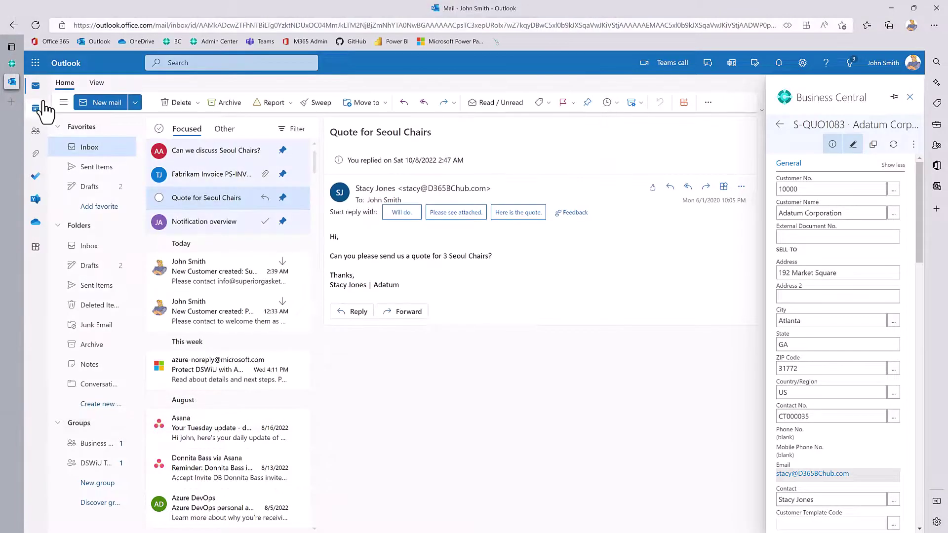
left_click(910, 98)
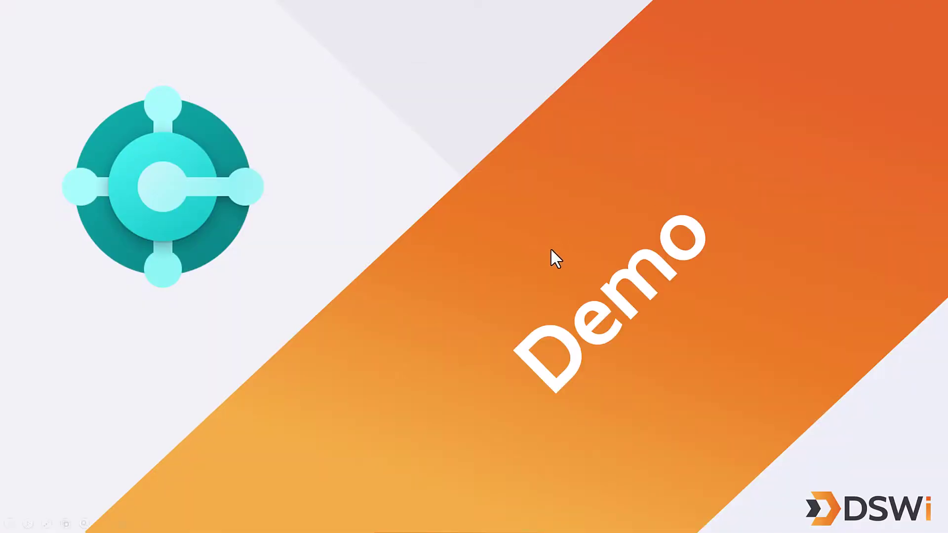
left_click(551, 250)
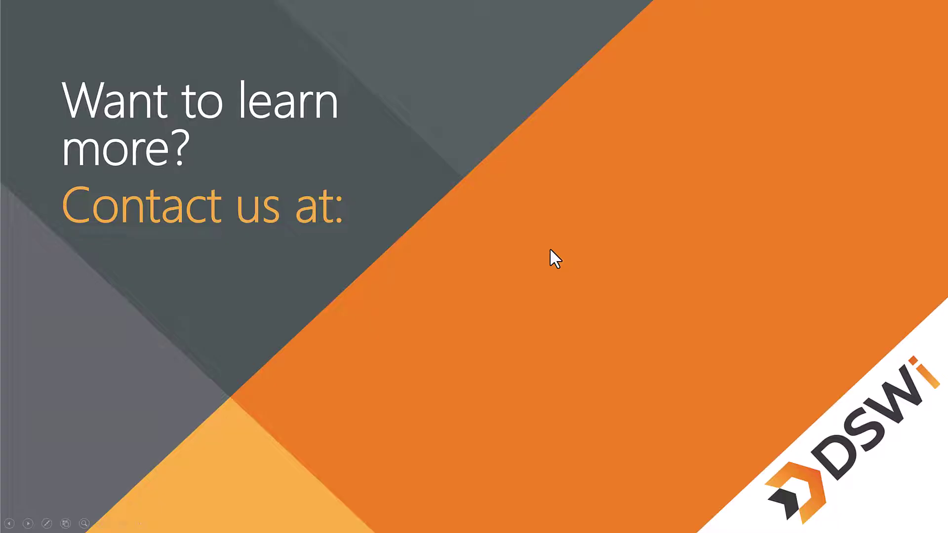